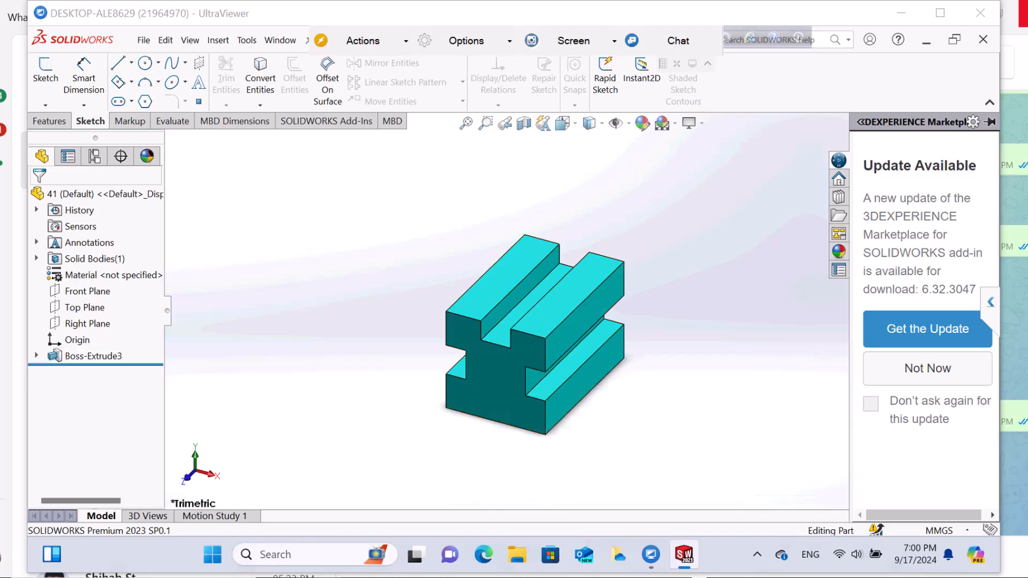
# - Maximize the remote session and examine the dimensioned profile sketch of Boss-Extrude3 in part 41, leaving the sketch when finished
pyautogui.click(946, 17)
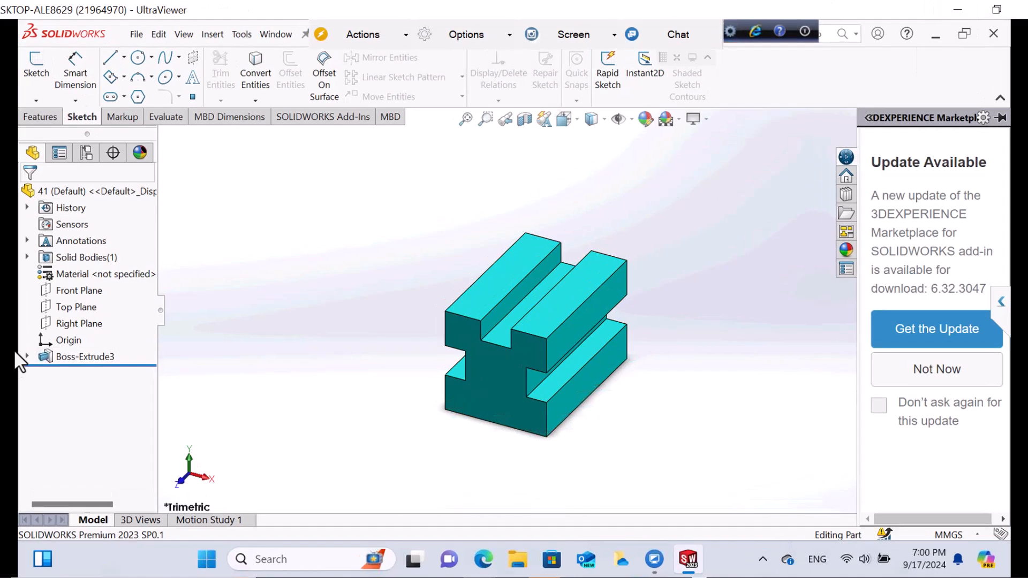
pyautogui.click(27, 357)
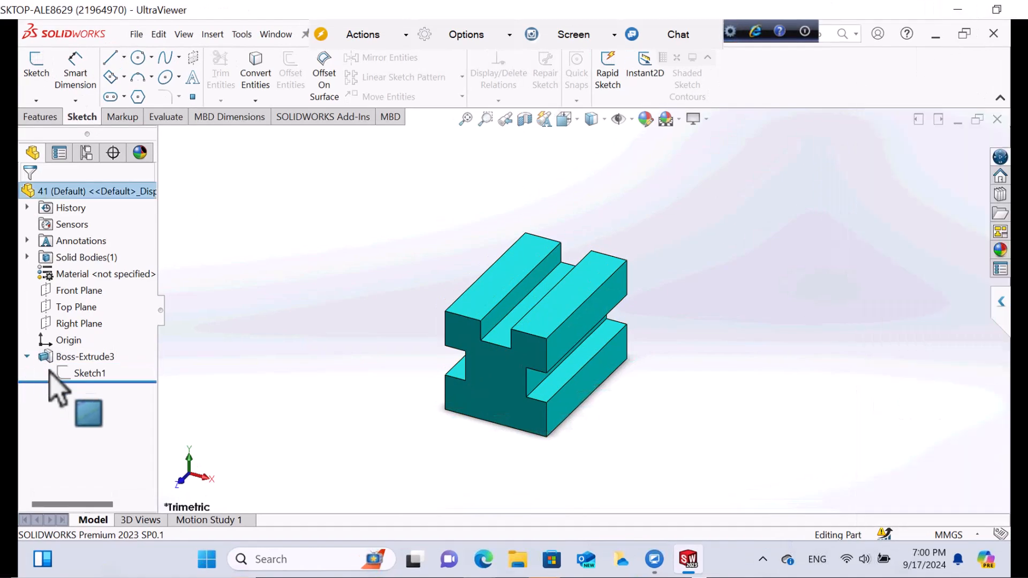
pyautogui.click(99, 374)
pyautogui.click(107, 329)
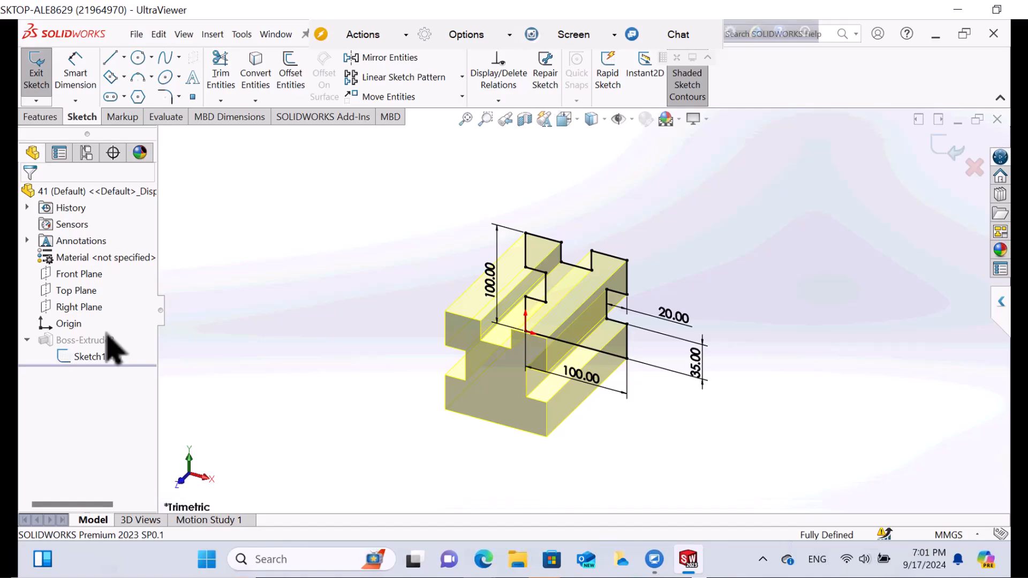
pyautogui.click(955, 149)
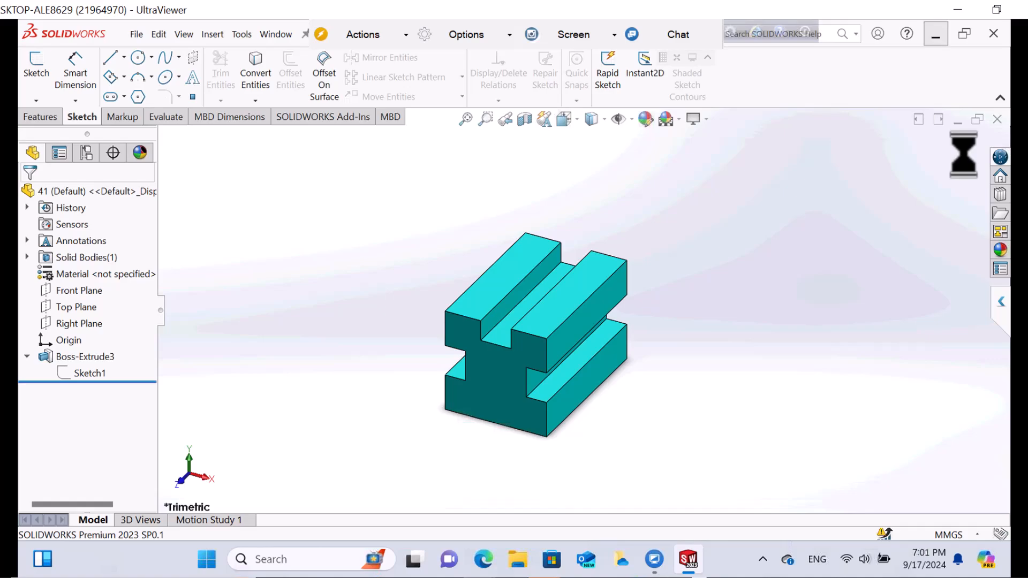
# - Switch to part 42 and examine the dimensioned stair profile sketch used by Boss-Extrude7
pyautogui.click(936, 34)
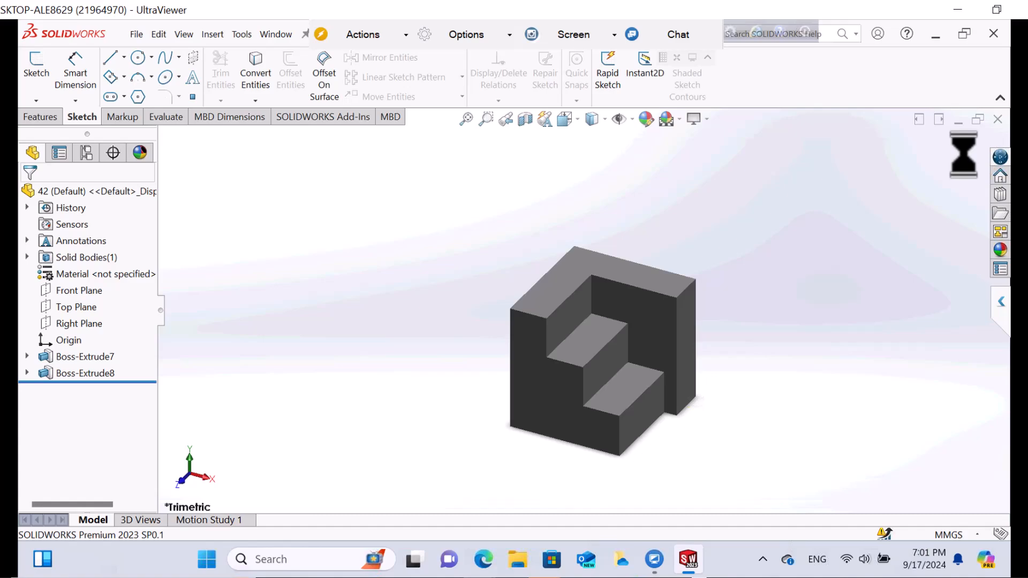
pyautogui.click(27, 356)
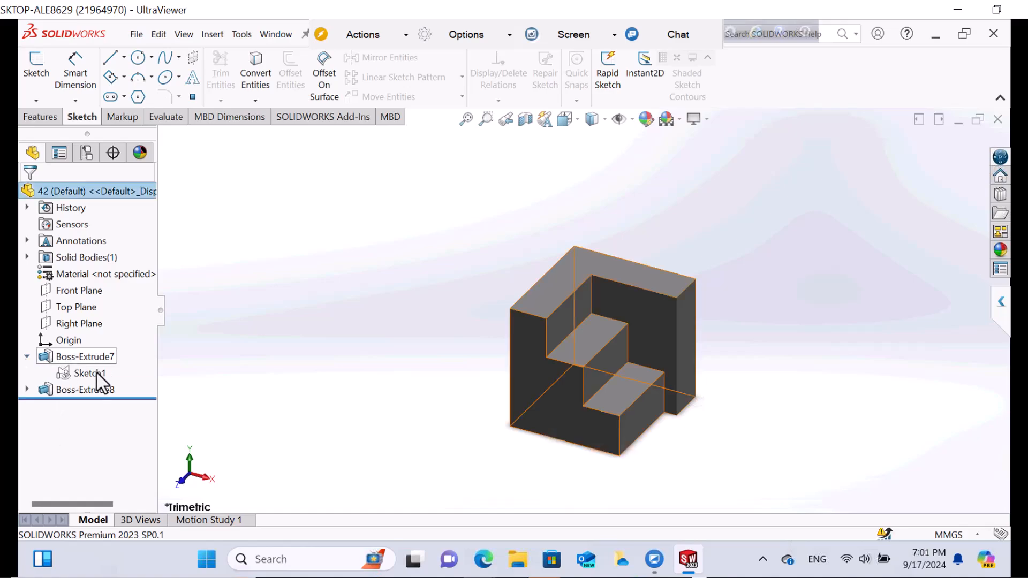
pyautogui.click(96, 372)
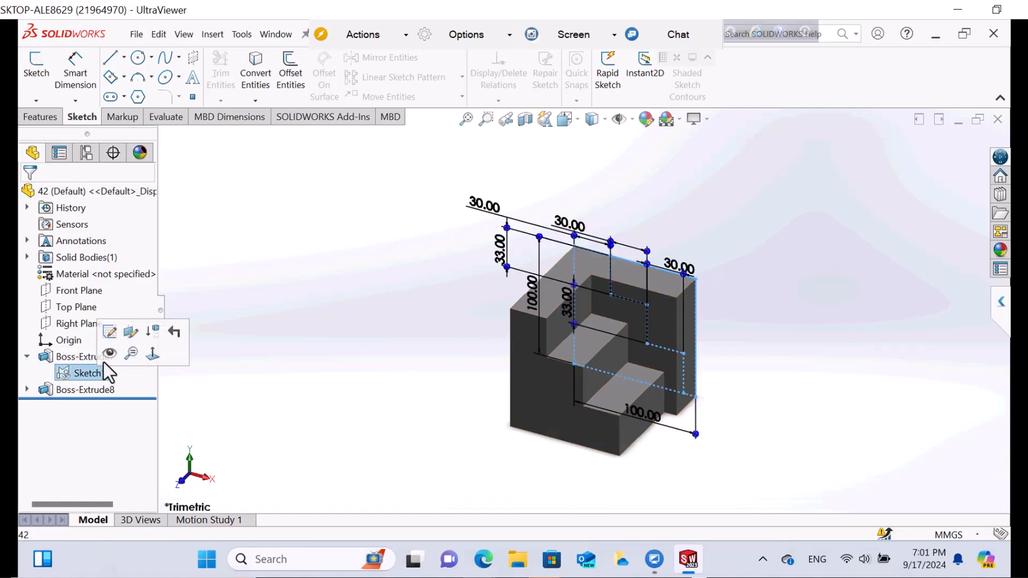
pyautogui.click(112, 332)
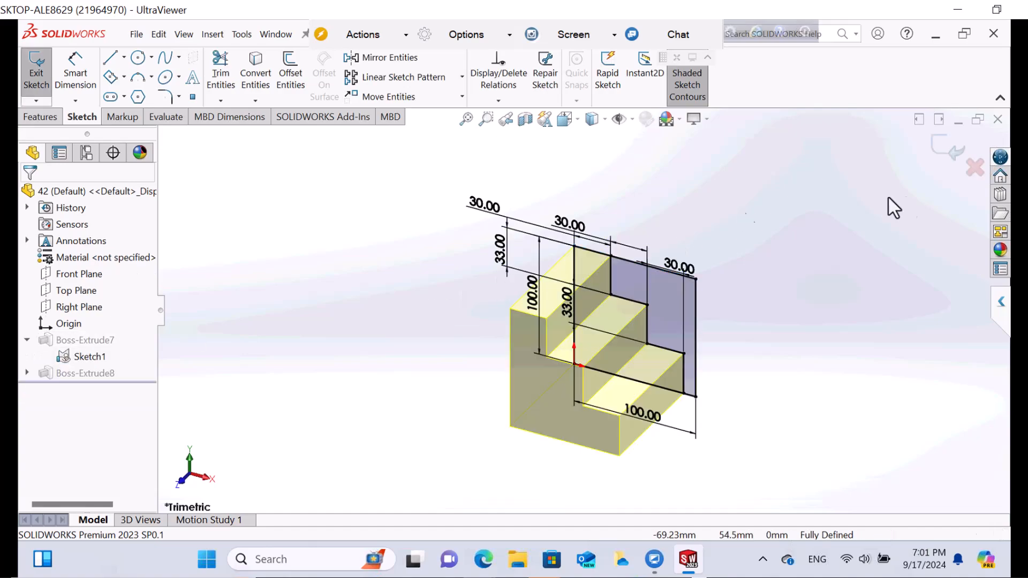
pyautogui.click(957, 157)
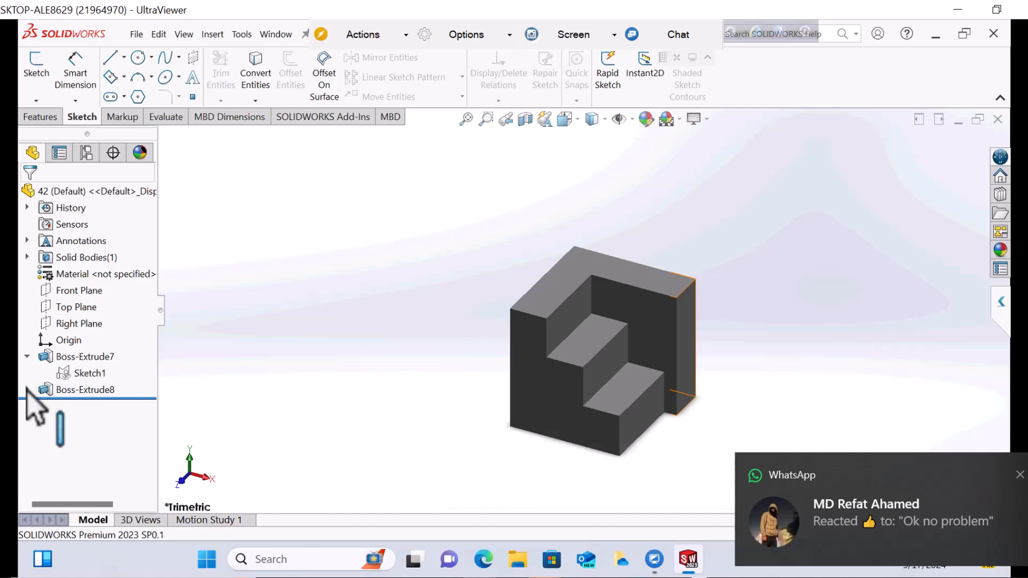
# - Examine the sketch used by Boss-Extrude8 in part 42 and leave it without changes
pyautogui.click(27, 390)
pyautogui.click(102, 408)
pyautogui.click(113, 366)
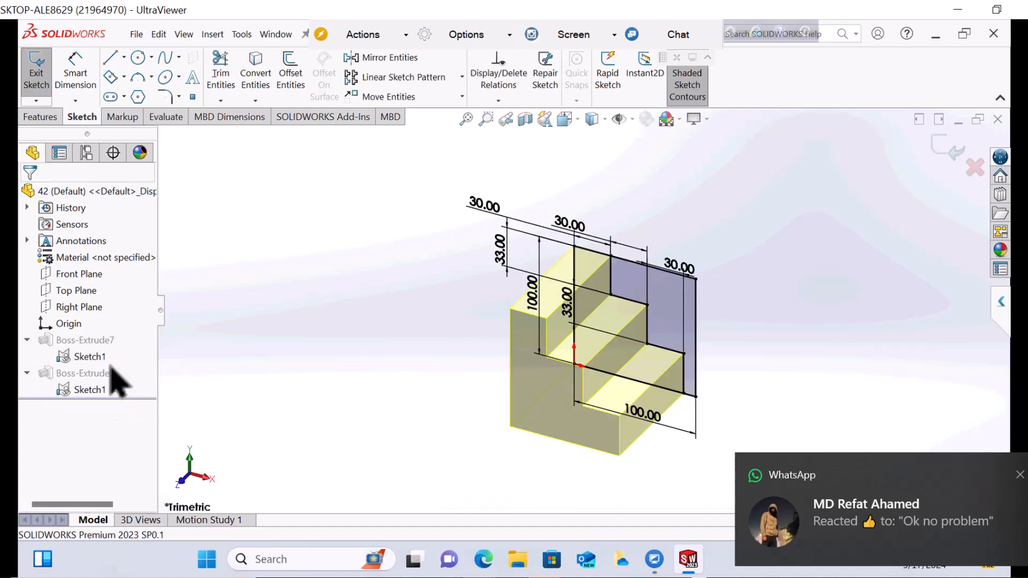
pyautogui.click(1019, 475)
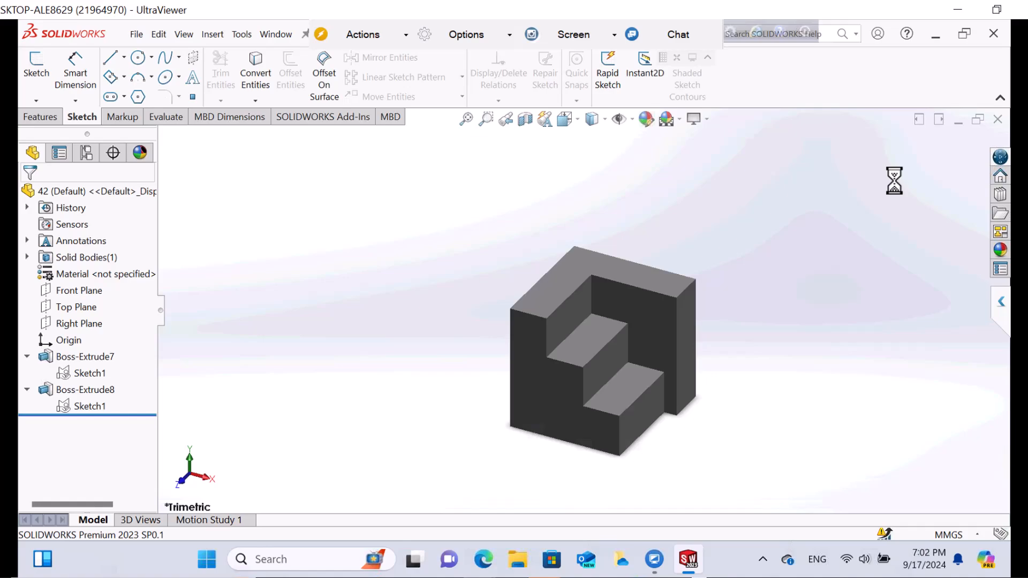
# - Create a new part document and start a sketch on the Top Plane
pyautogui.click(137, 35)
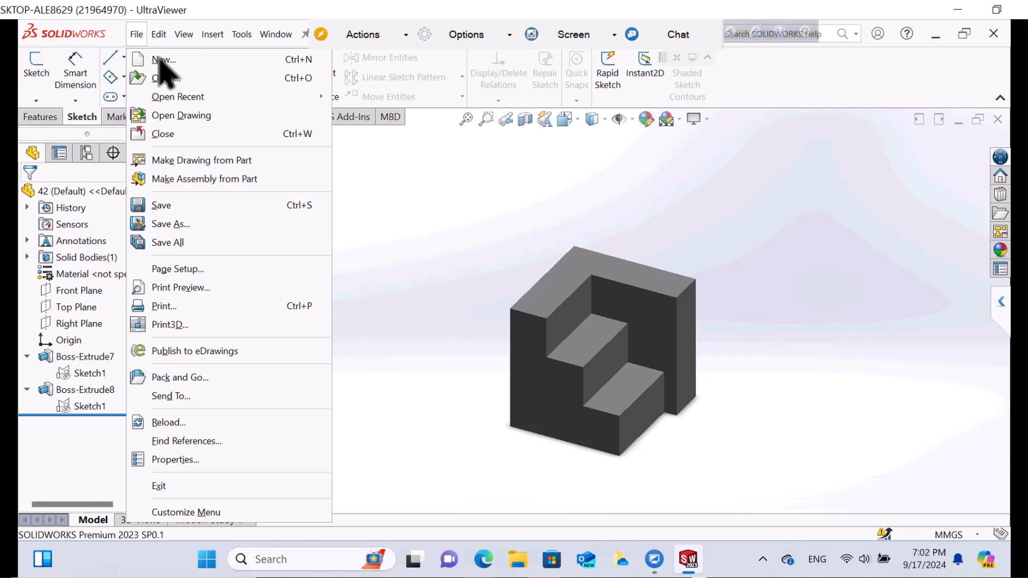
pyautogui.click(160, 60)
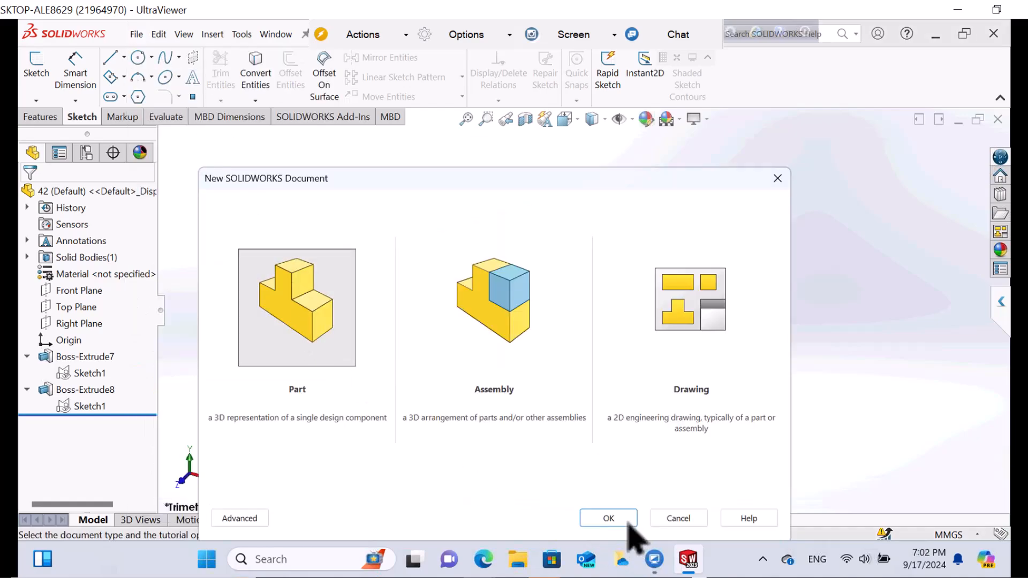
pyautogui.click(610, 517)
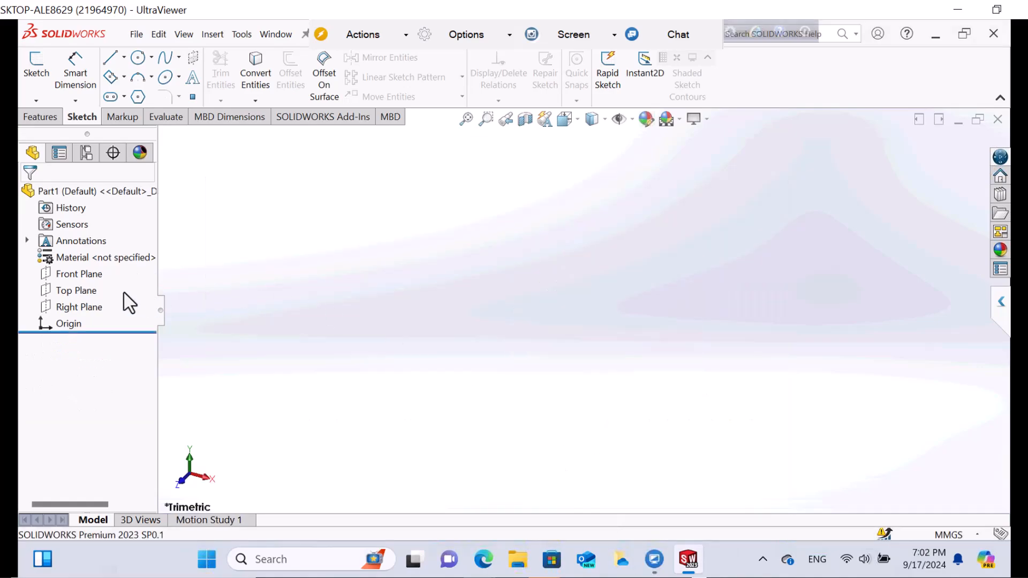
pyautogui.click(86, 294)
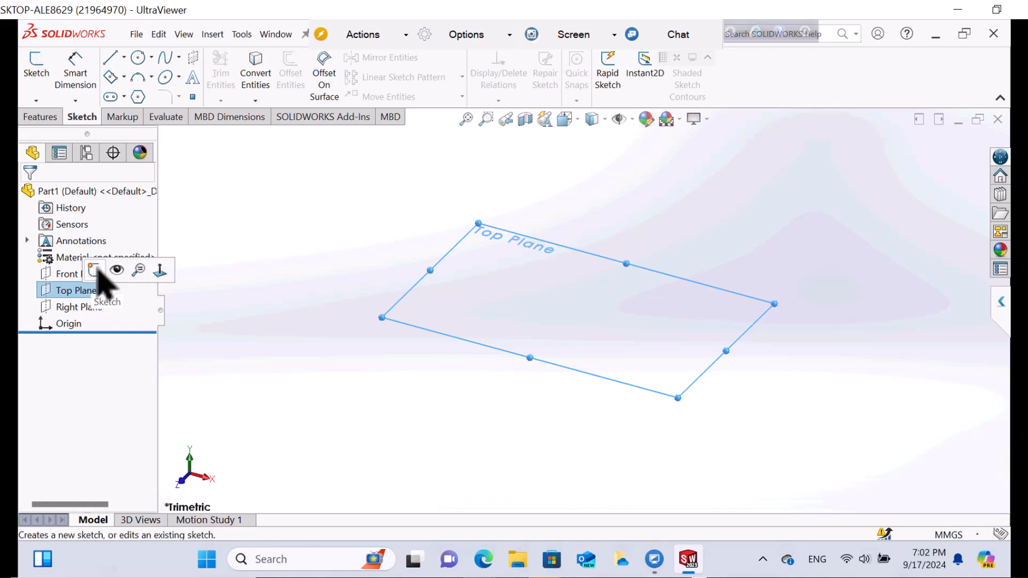
pyautogui.click(94, 270)
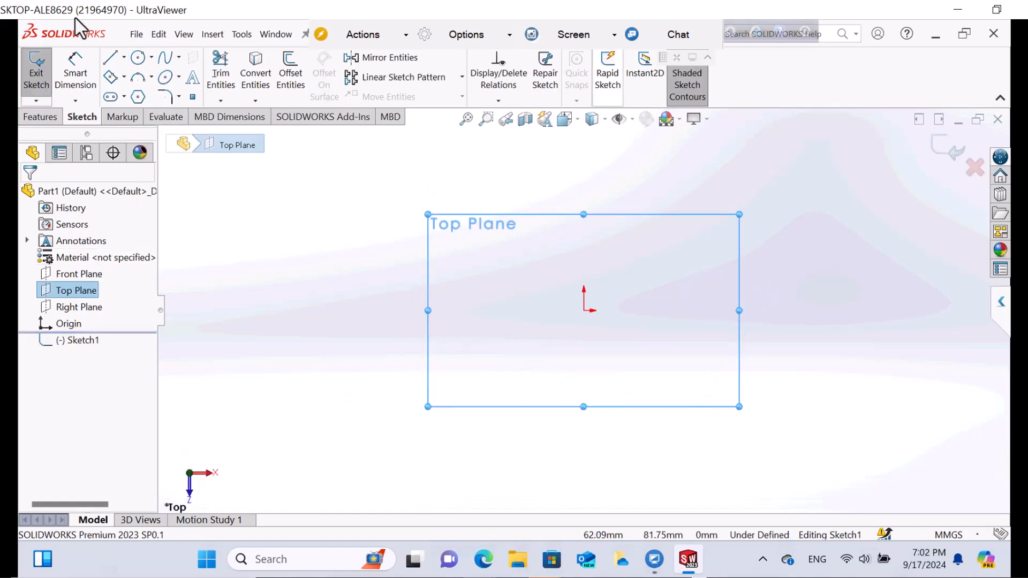
# - Sketch a nearly vertical line about 53 mm long up from the origin, then a perpendicular line about 51 mm long from its upper end
pyautogui.click(125, 78)
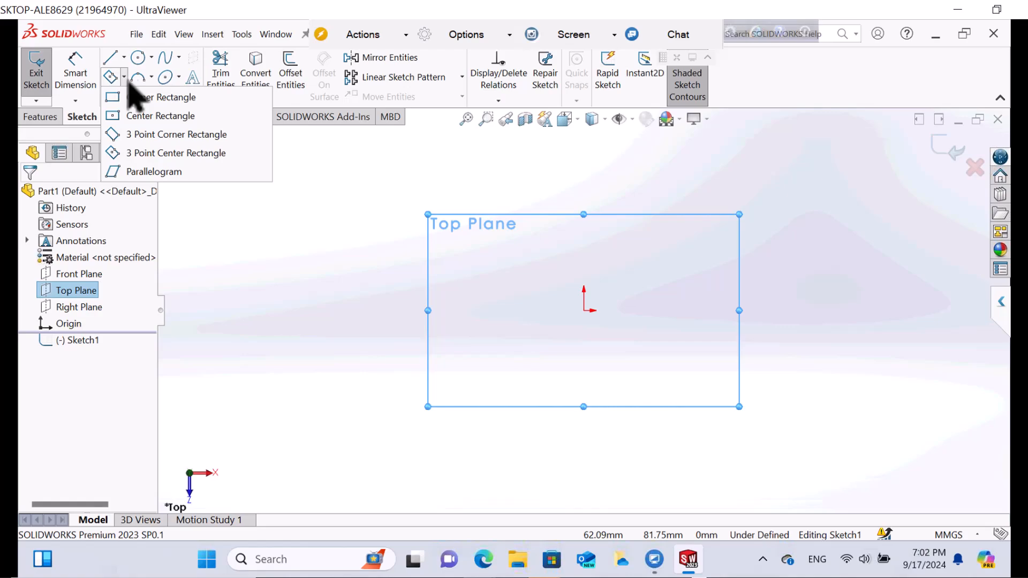
pyautogui.click(114, 55)
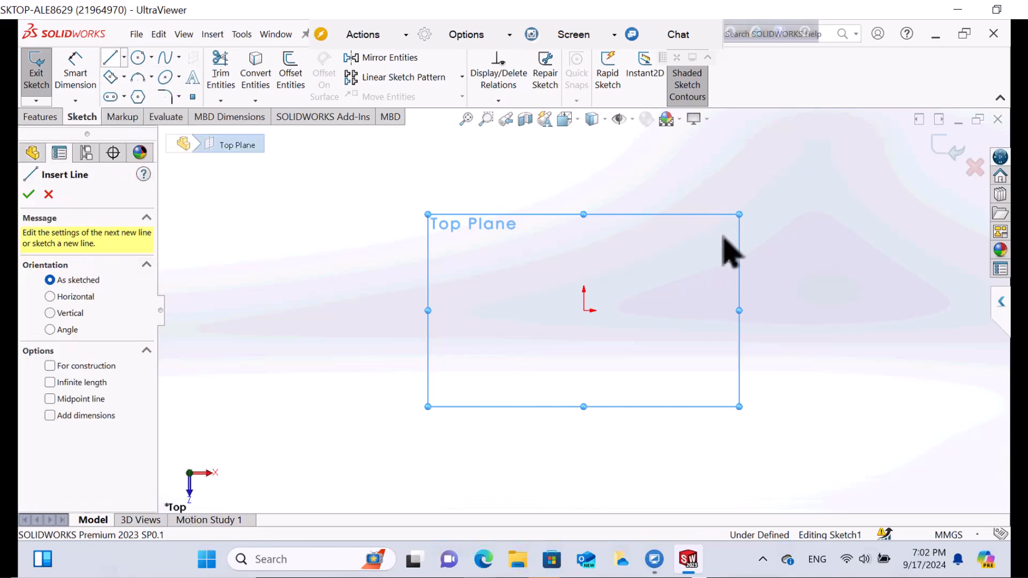
pyautogui.scroll(-4, 721, 236)
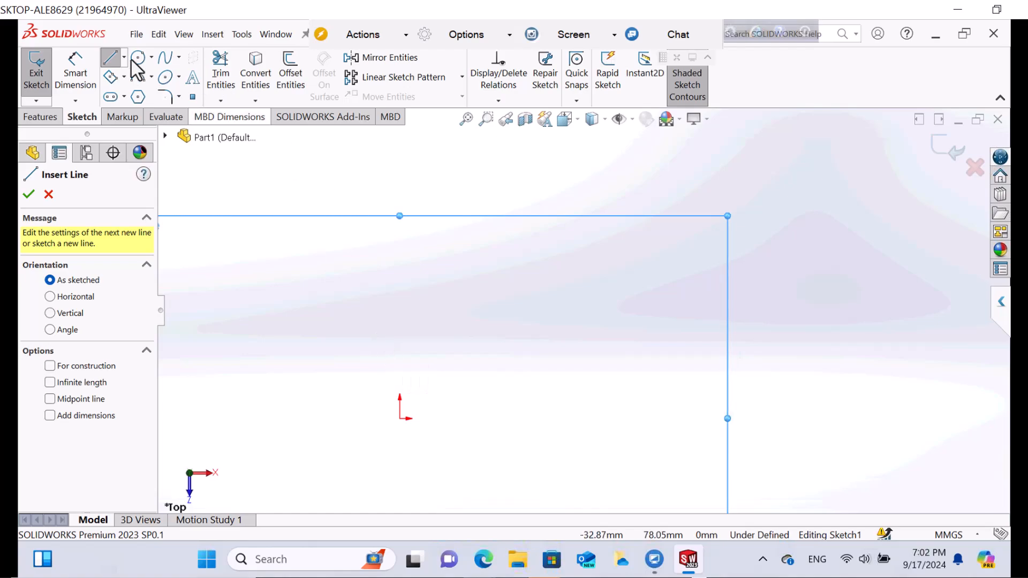
pyautogui.click(400, 419)
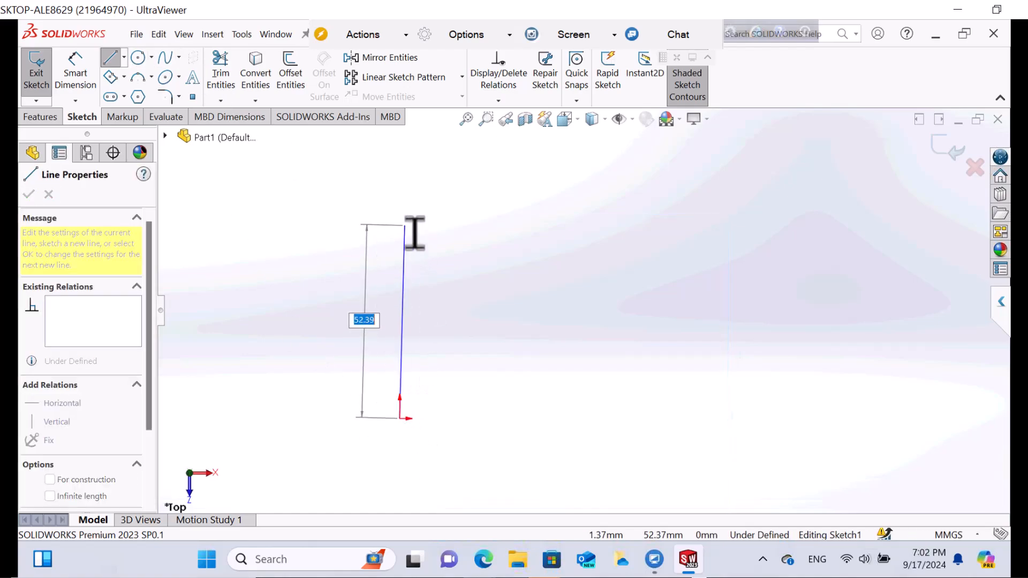
pyautogui.click(405, 223)
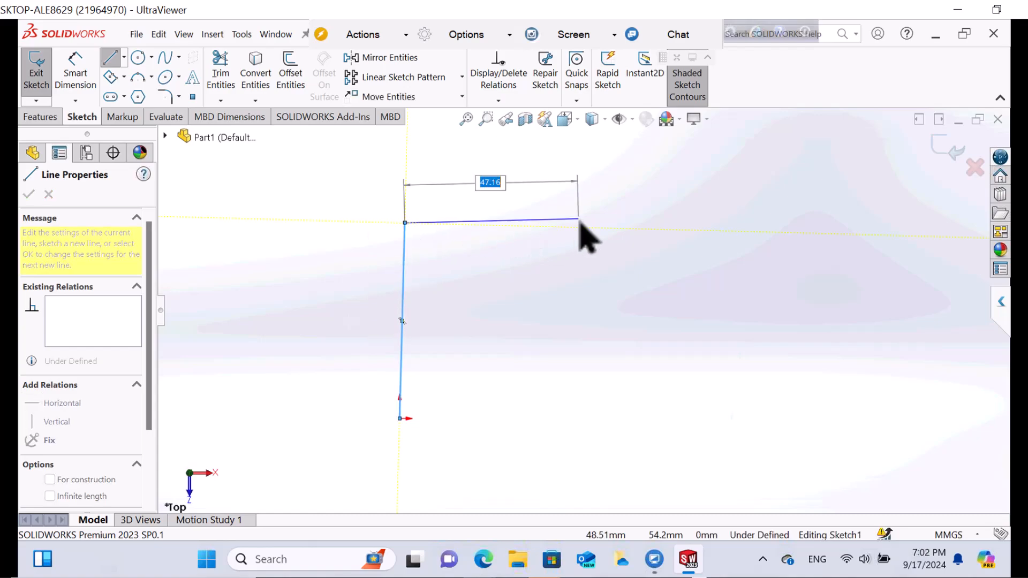
pyautogui.doubleClick(594, 227)
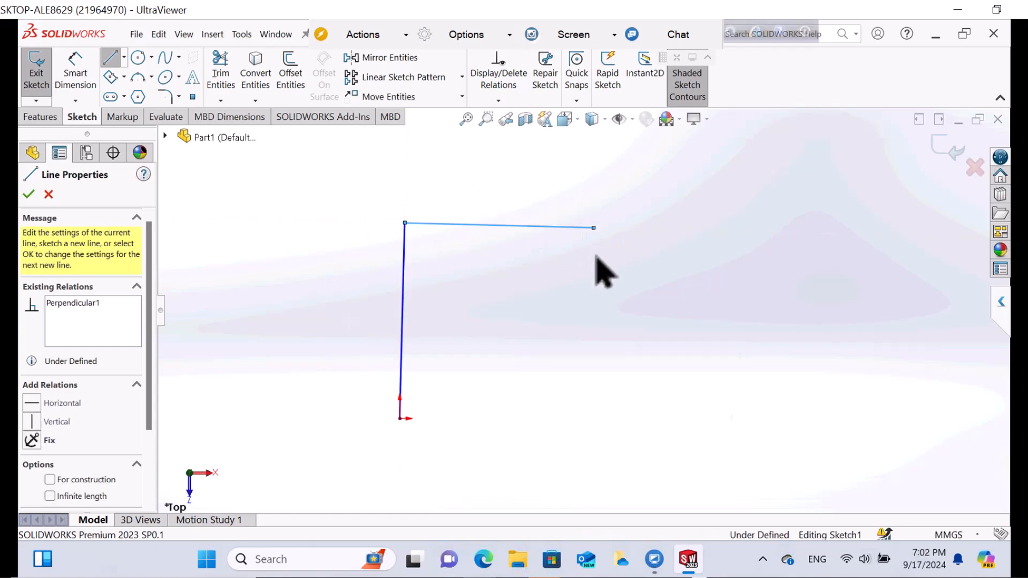
# - Continue the line chain as a staircase descending toward the lower left and close the profile at the origin
pyautogui.click(593, 270)
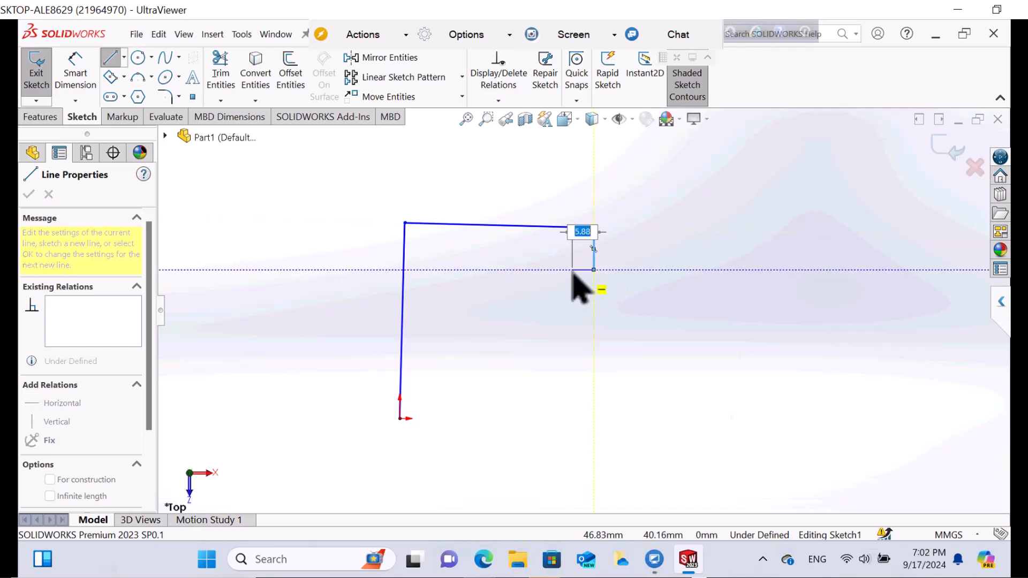
pyautogui.click(566, 270)
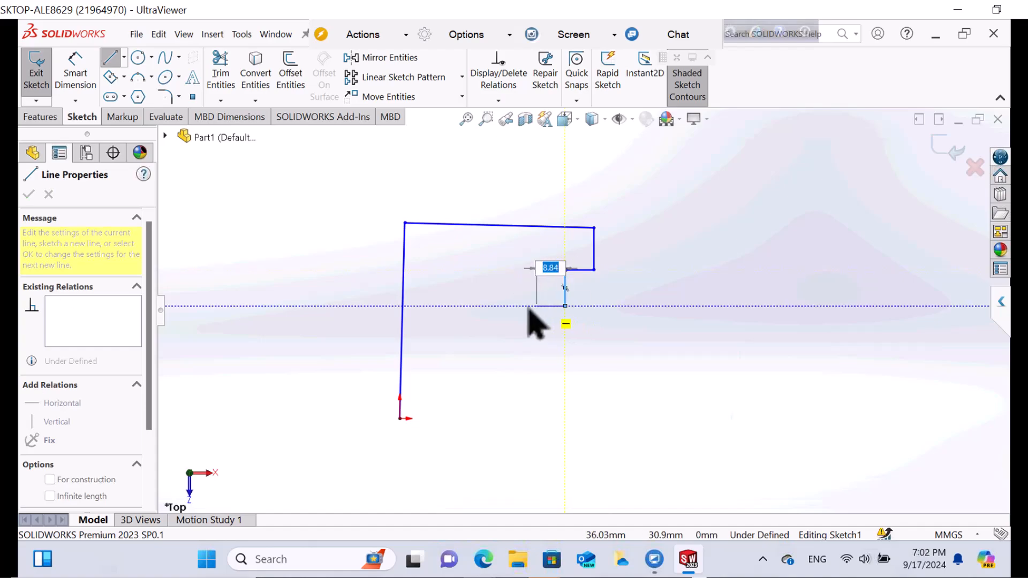
pyautogui.click(566, 305)
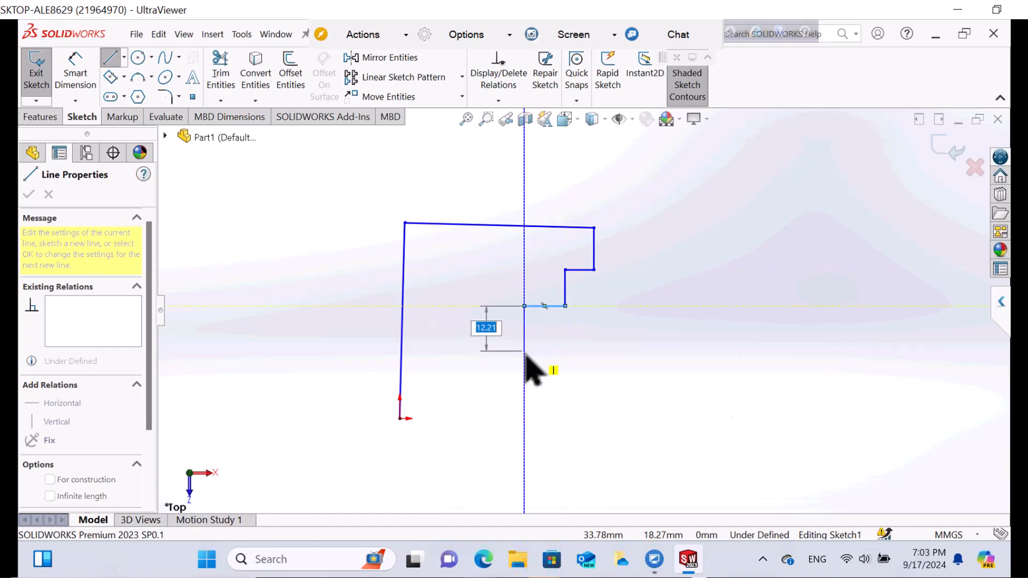
pyautogui.click(524, 306)
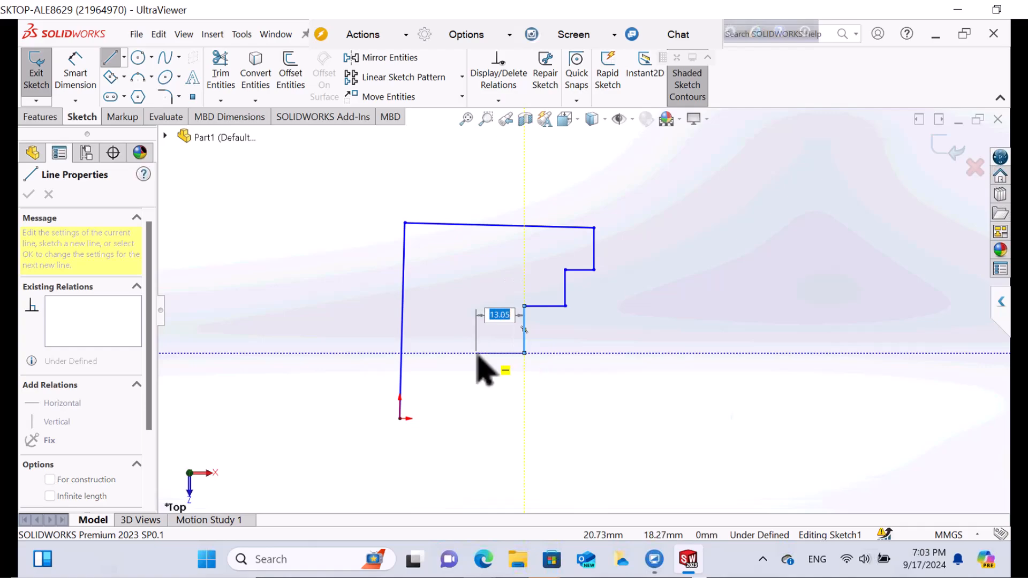
pyautogui.click(476, 354)
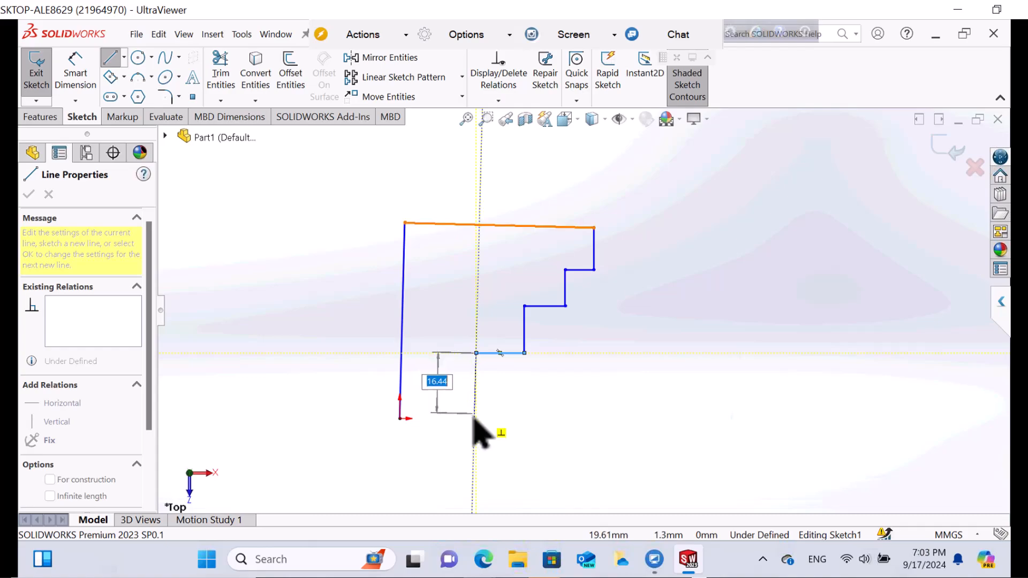
pyautogui.click(475, 419)
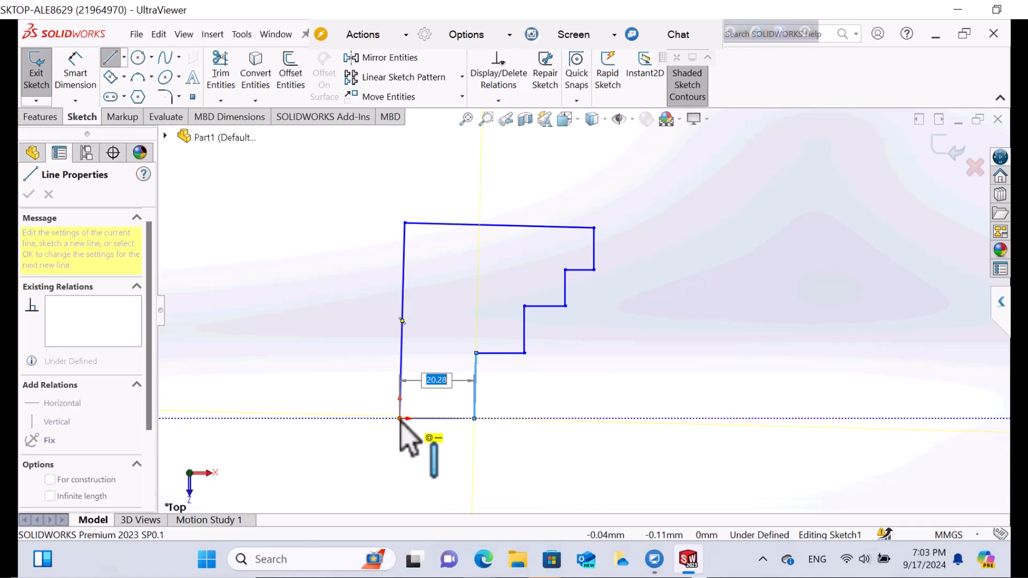
pyautogui.click(401, 419)
pyautogui.rightClick(401, 420)
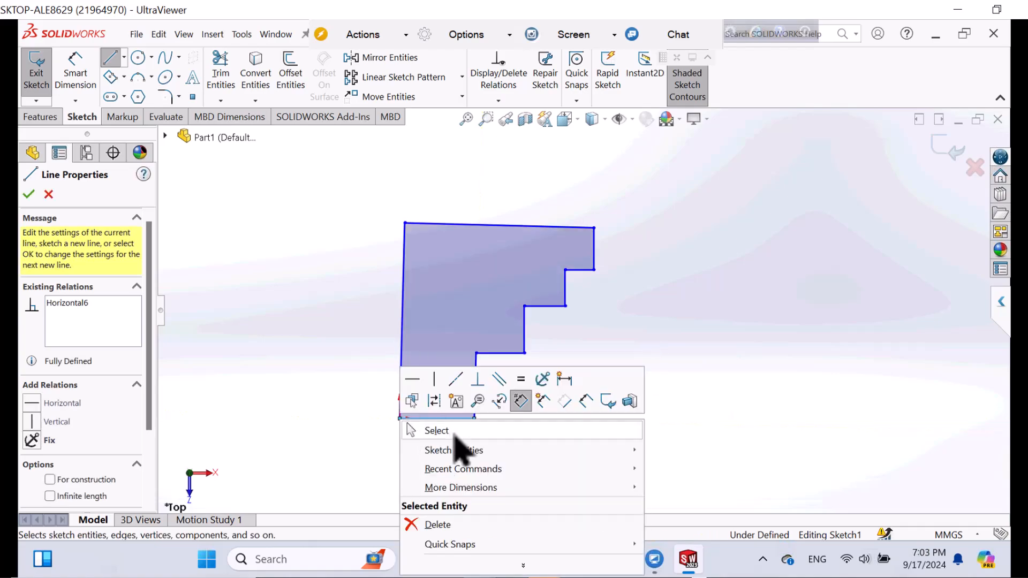
pyautogui.click(437, 431)
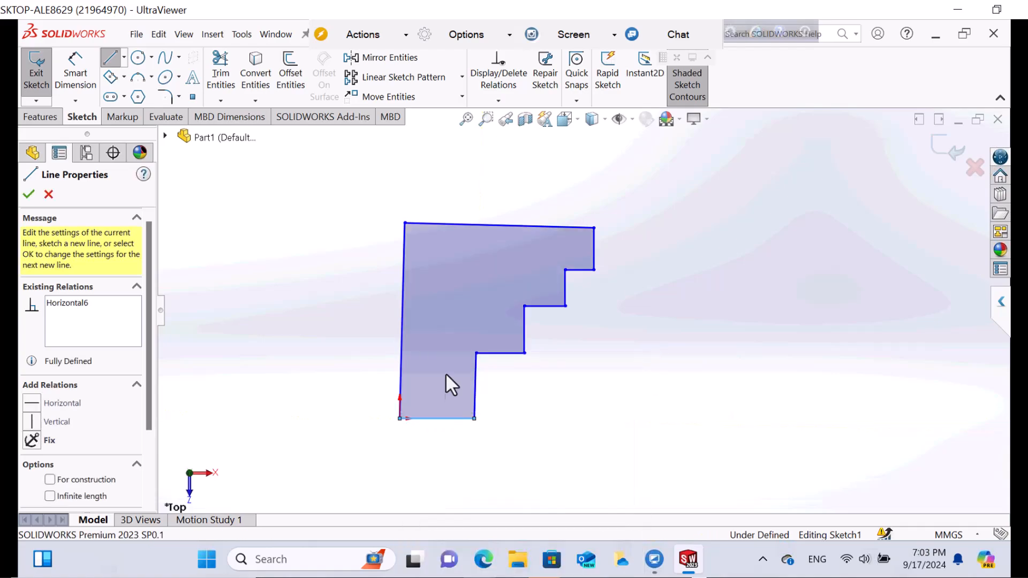
# - Constrain the profile's long left edge as vertical and its long upper edge as horizontal
pyautogui.click(401, 286)
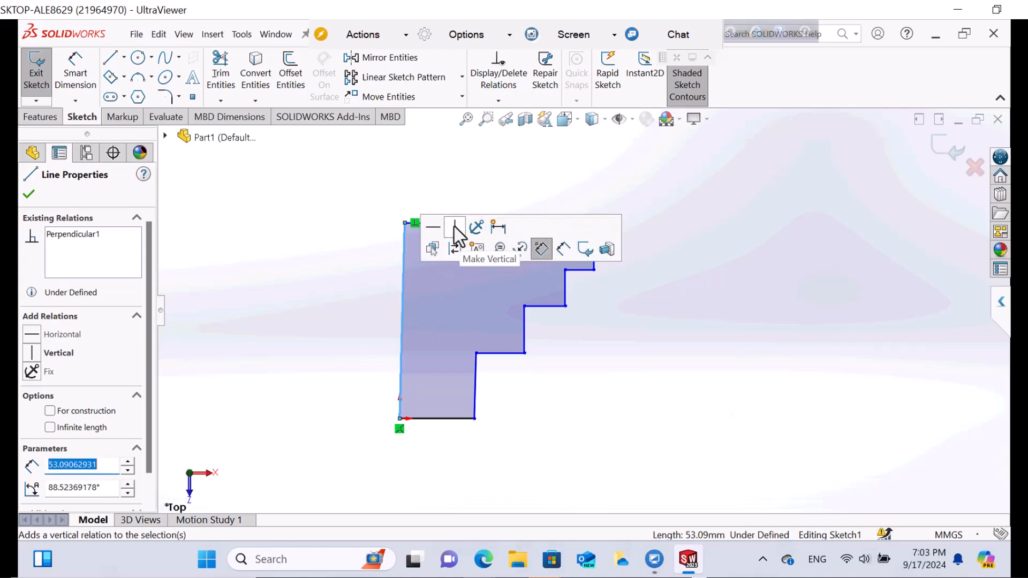
pyautogui.click(455, 235)
pyautogui.click(622, 379)
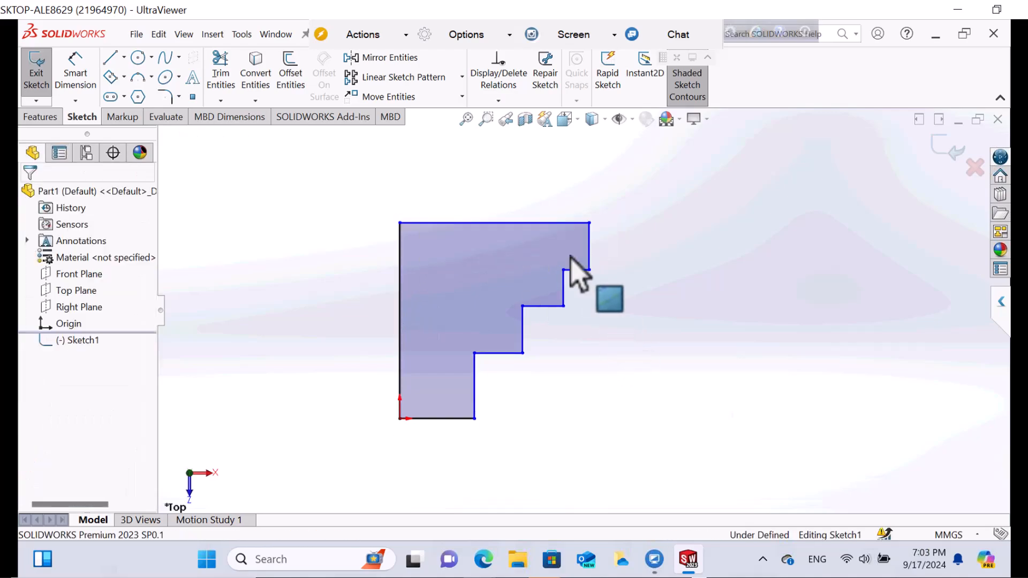
pyautogui.click(559, 225)
pyautogui.click(593, 167)
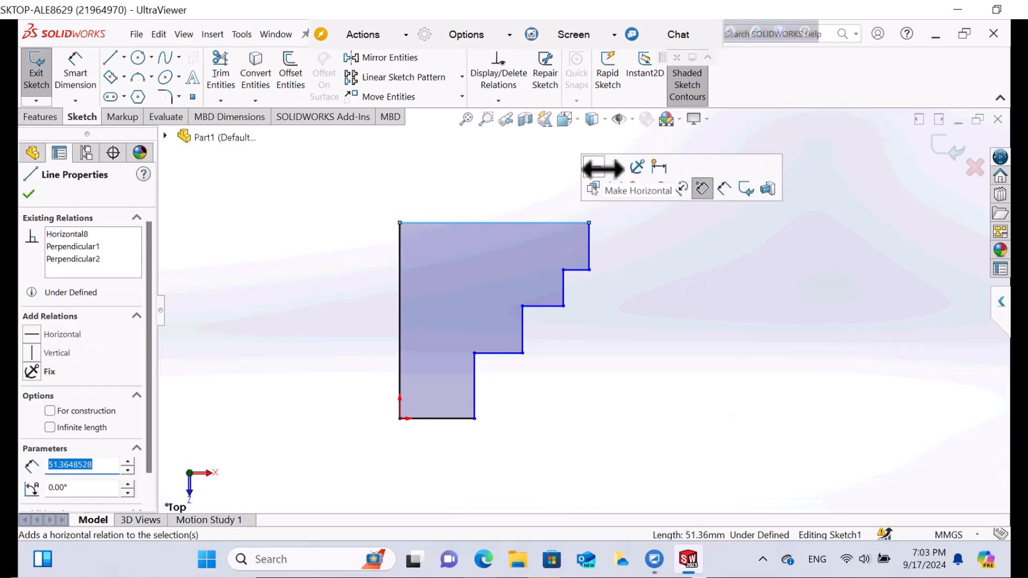
pyautogui.click(661, 372)
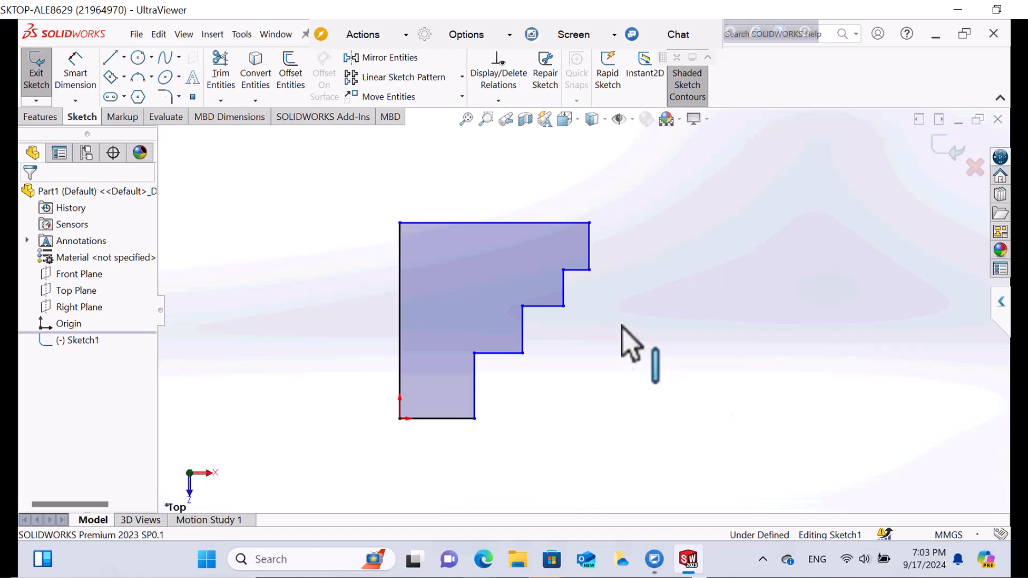
# - Delete the short vertical line between the two uppermost horizontal treads of the stepped edge
pyautogui.click(564, 292)
pyautogui.press('Delete')
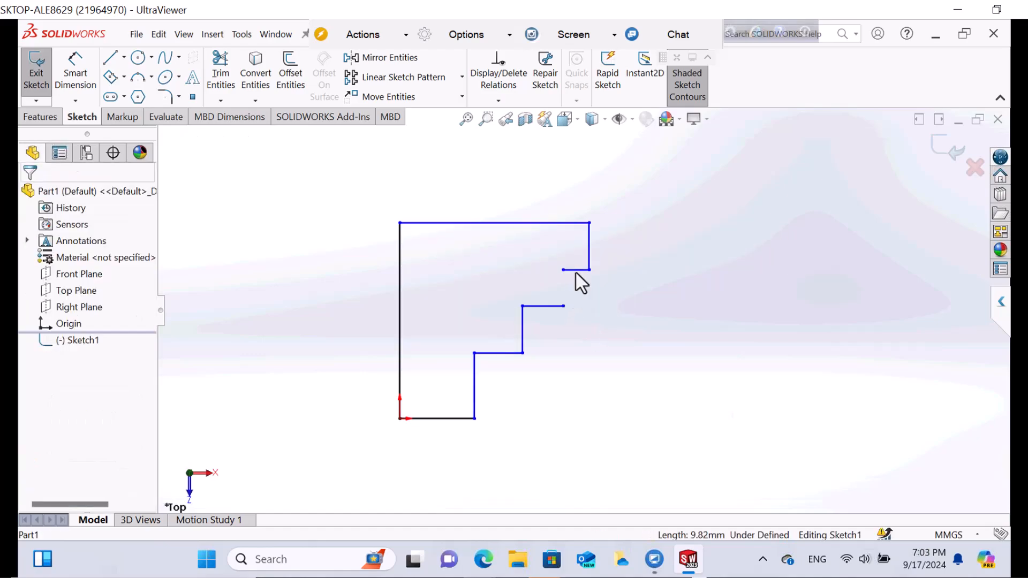
# - Remove the short upper tread and merge the two open endpoints so the stepped profile closes
pyautogui.click(564, 306)
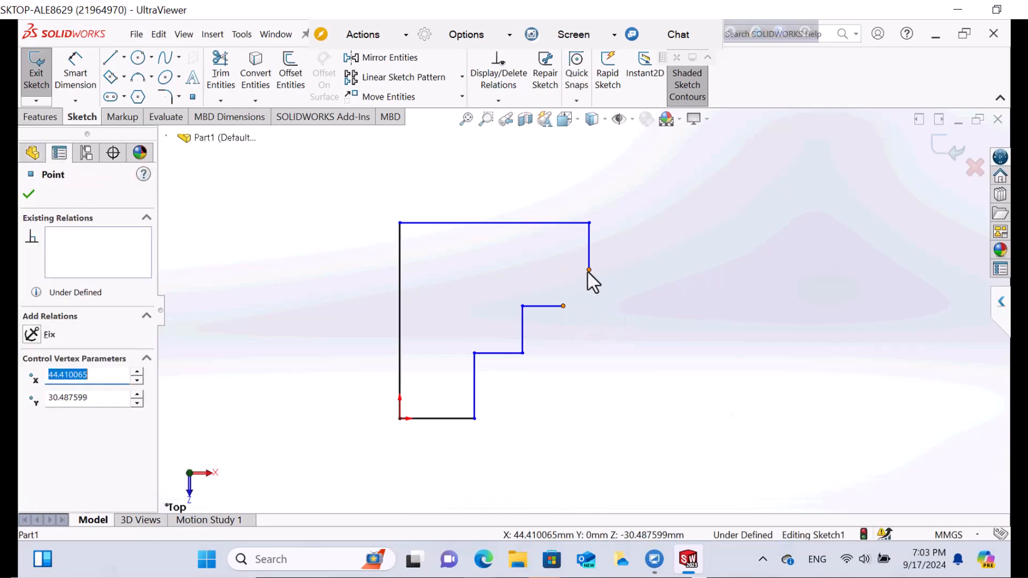
pyautogui.keyDown('ctrl'); pyautogui.click(589, 269); pyautogui.keyUp('ctrl')
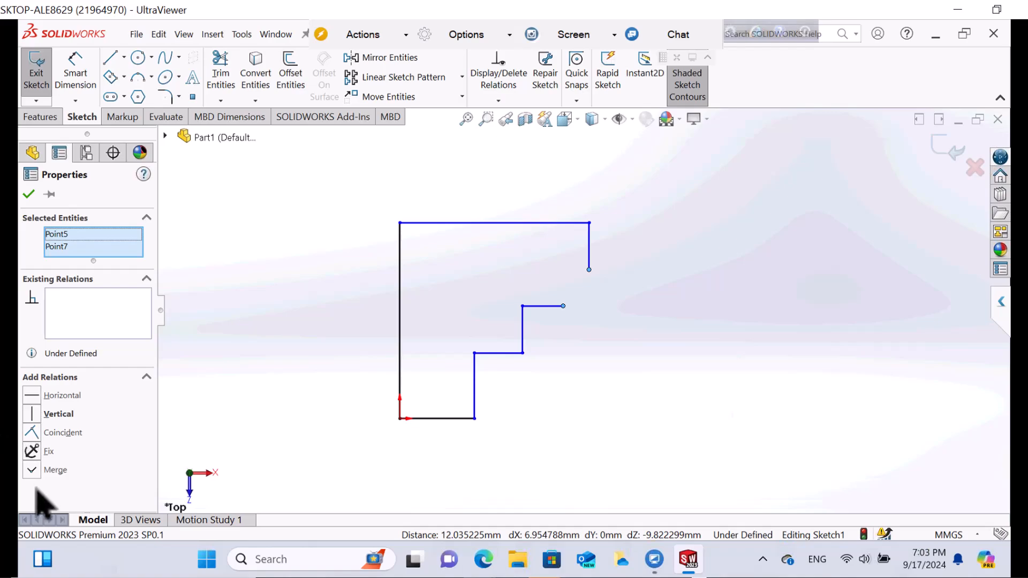
pyautogui.click(32, 471)
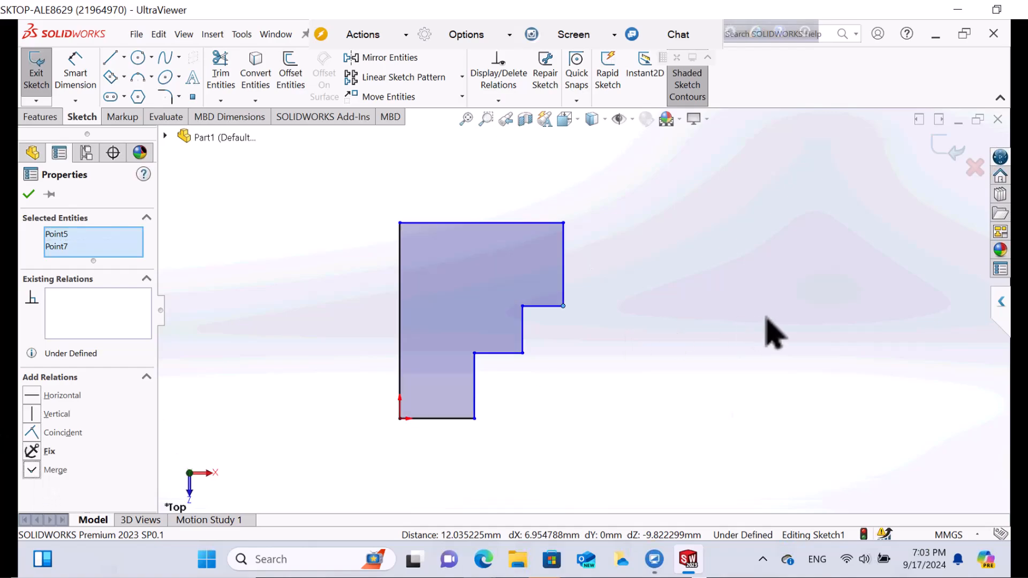
pyautogui.click(730, 319)
# - Dimension the uppermost vertical edge of the stepped side to 30 mm
pyautogui.moveTo(731, 364); pyautogui.dragTo(731, 175, button='right')
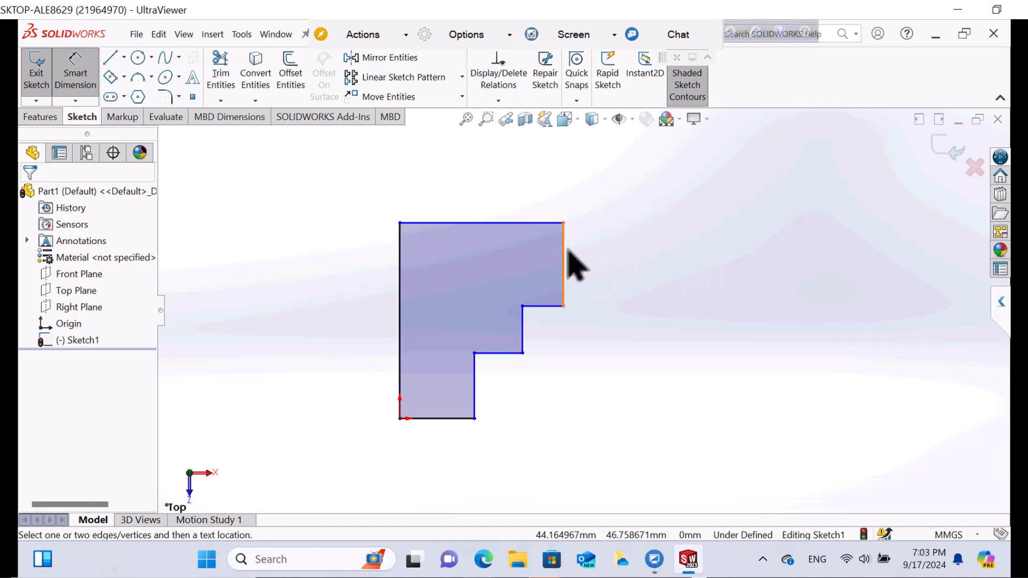
pyautogui.moveTo(616, 320); pyautogui.dragTo(586, 231, button='right')
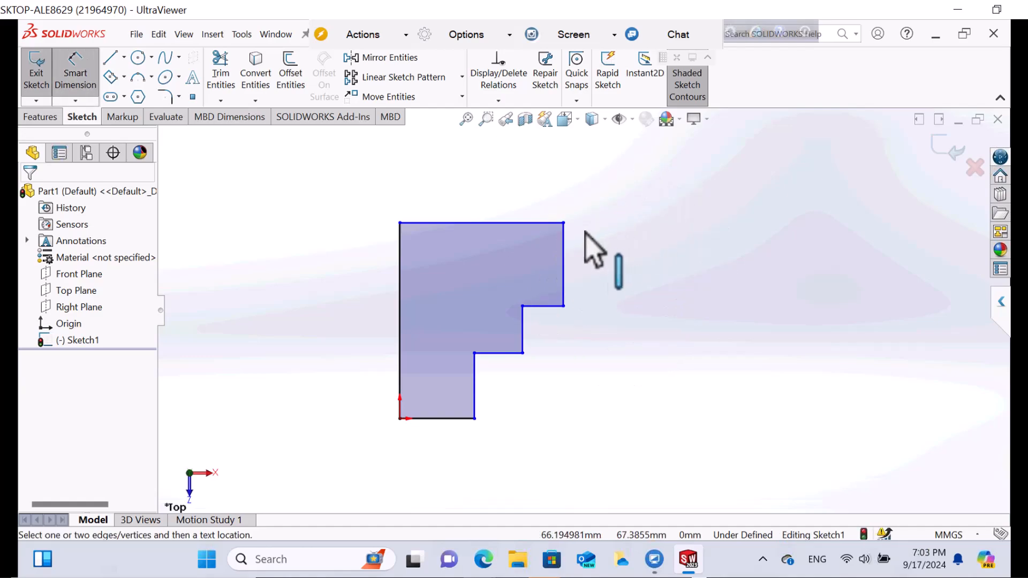
pyautogui.click(565, 259)
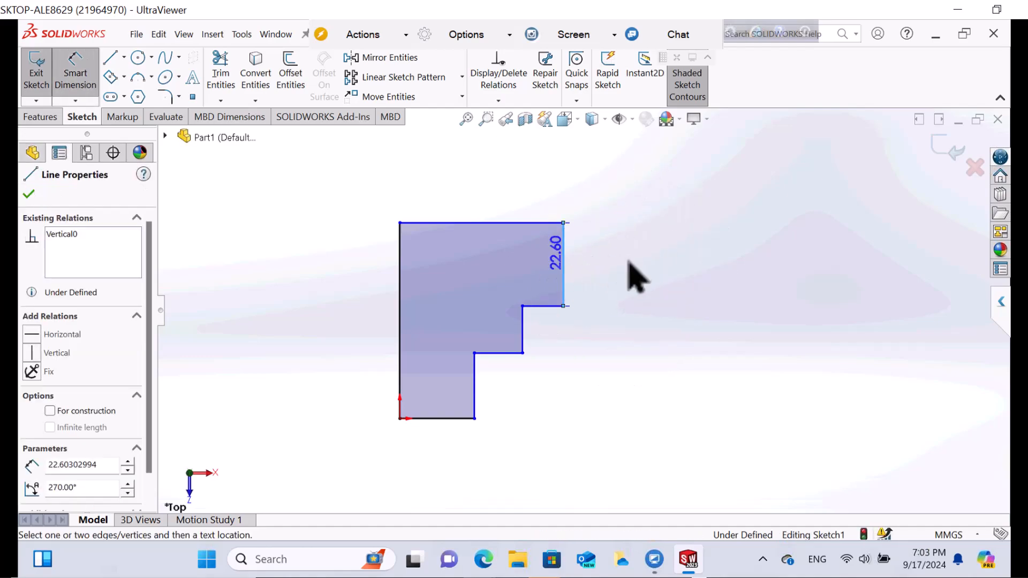
pyautogui.click(629, 255)
pyautogui.write('30')
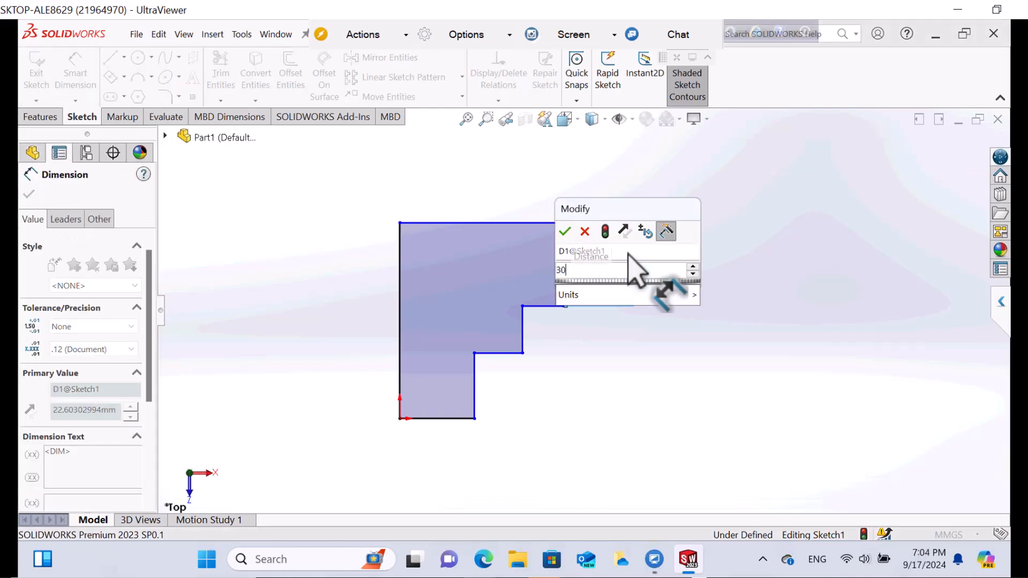
pyautogui.press('Return')
pyautogui.click(632, 262)
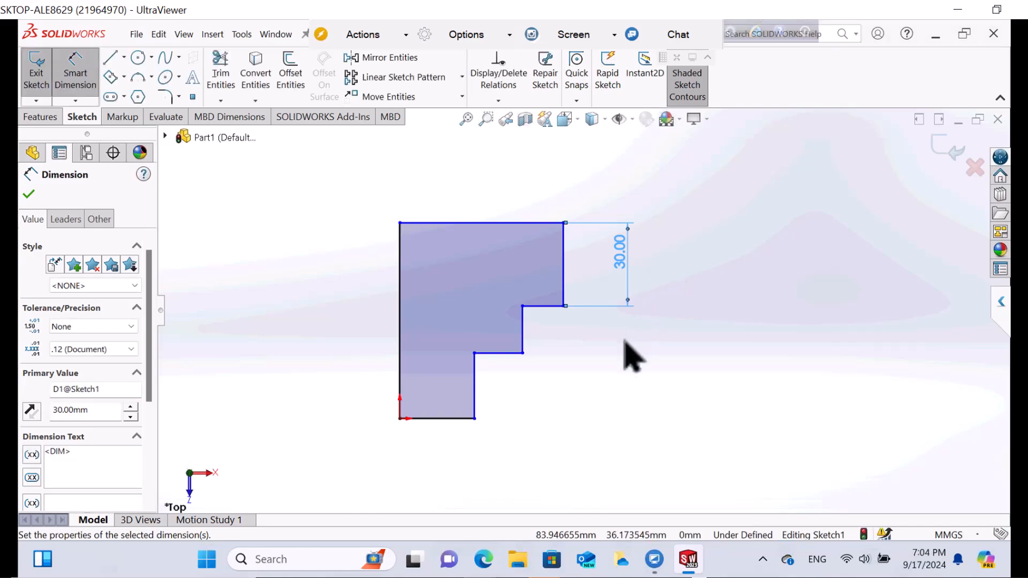
# - Dimension the upper horizontal tread, just below the 30 mm edge, to 10 mm
pyautogui.click(553, 337)
pyautogui.click(551, 308)
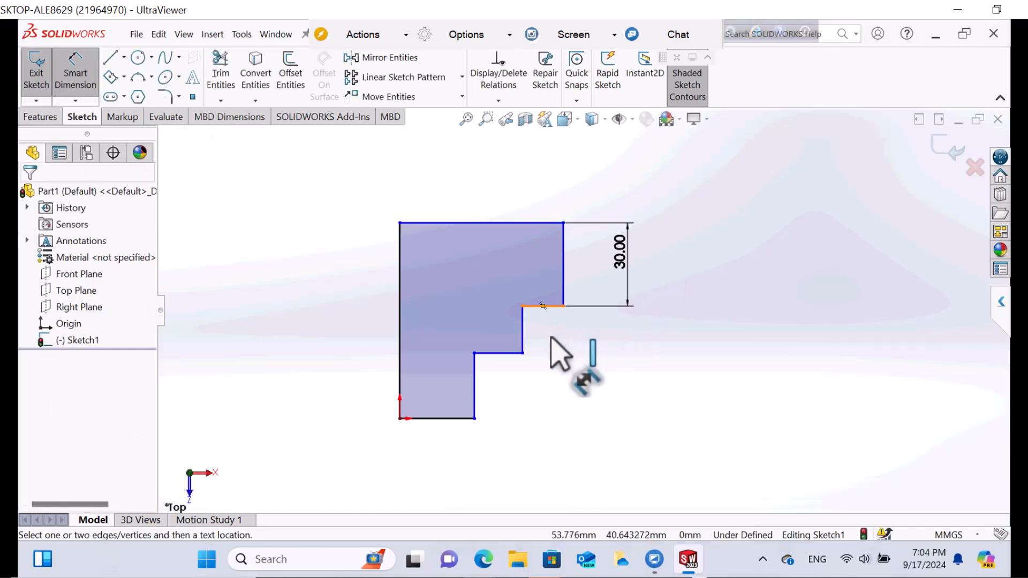
pyautogui.click(555, 346)
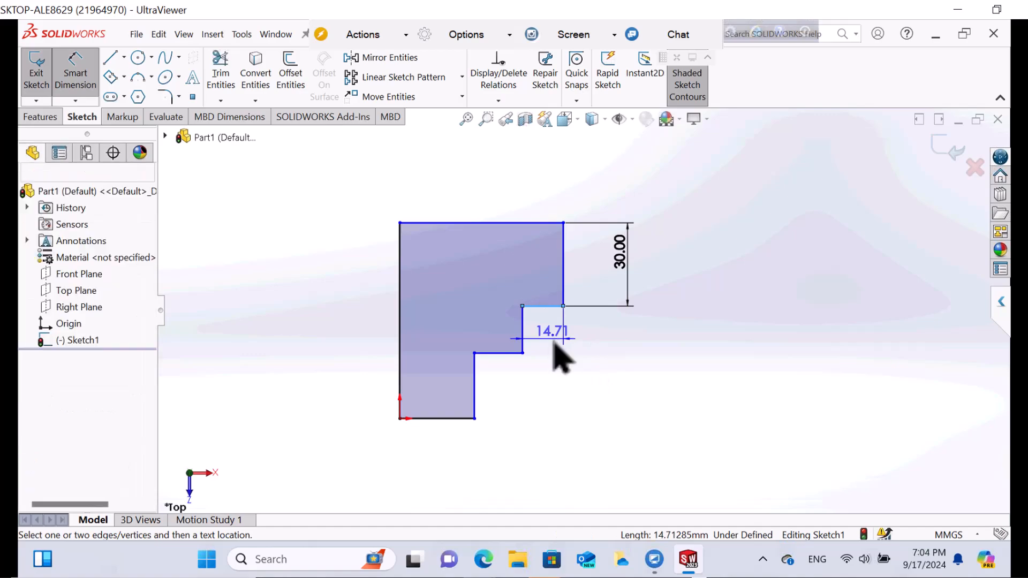
pyautogui.write('10')
pyautogui.press('Return')
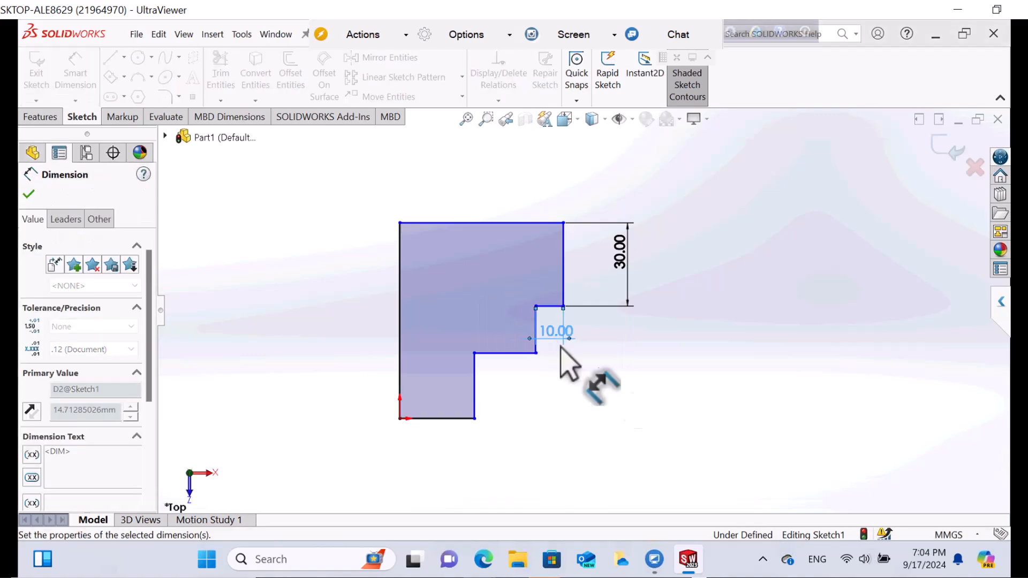
pyautogui.click(600, 394)
pyautogui.click(536, 347)
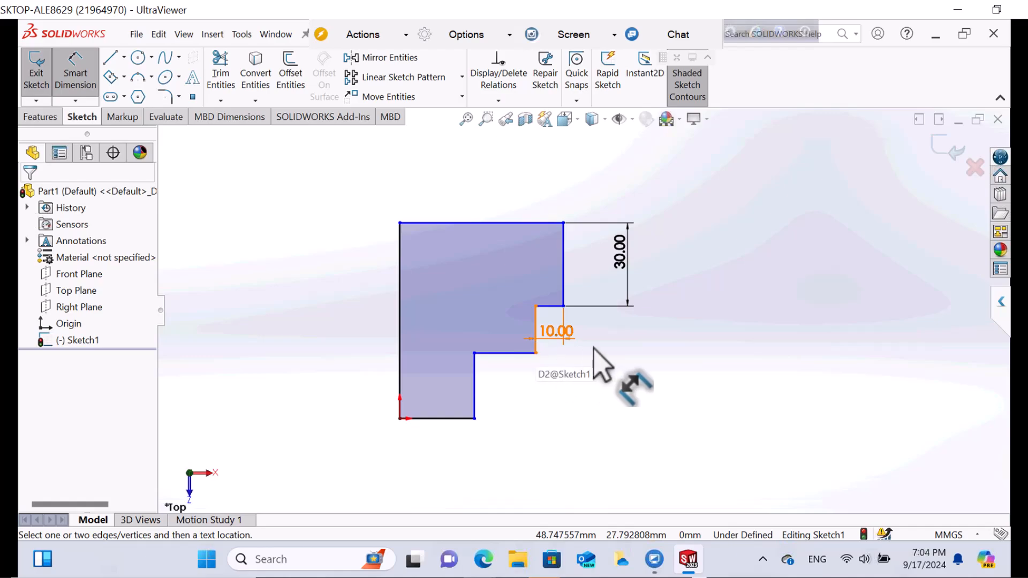
pyautogui.click(616, 353)
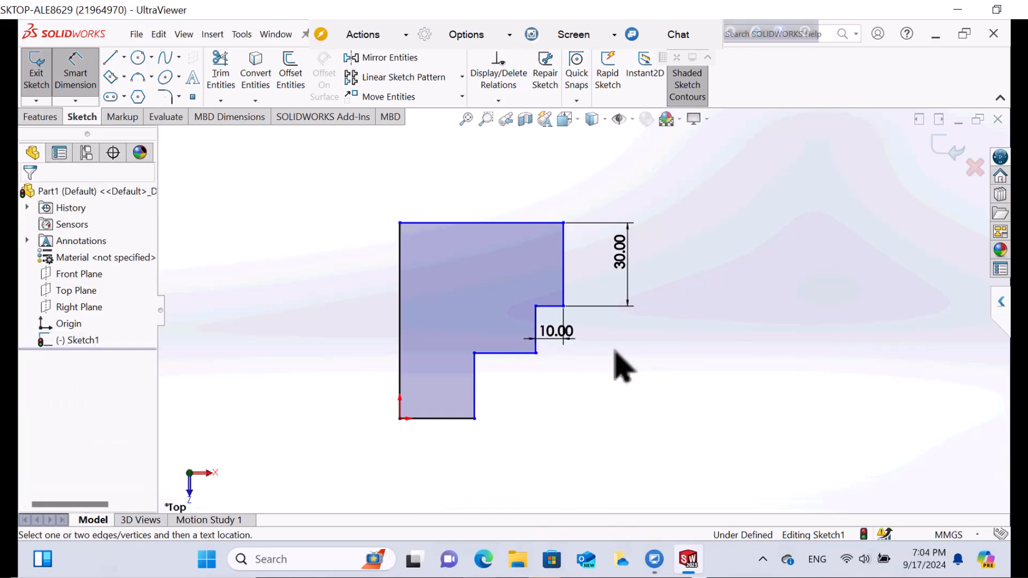
pyautogui.press('Escape')
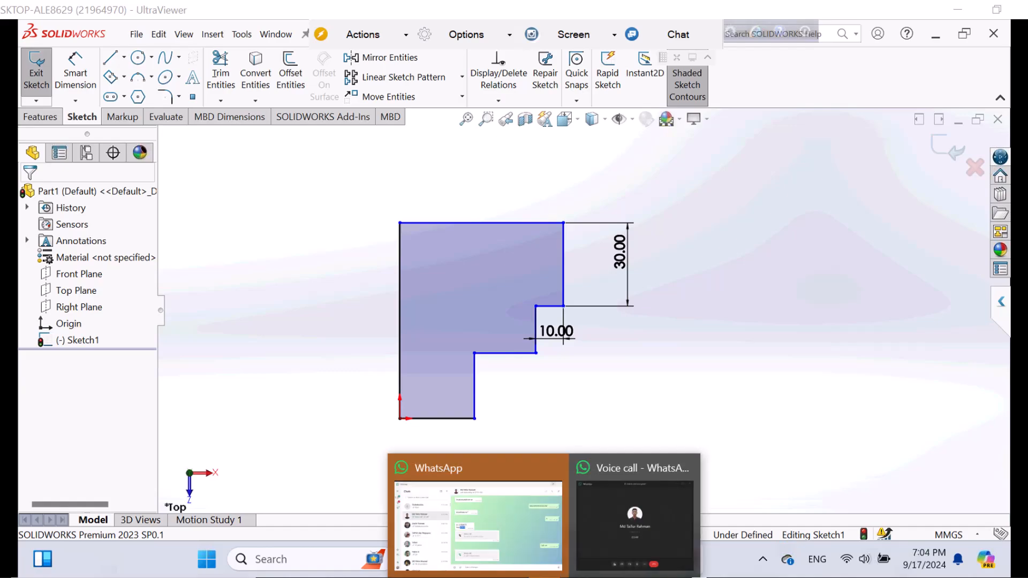
# - Switch to the WhatsApp voice call window, make it smaller and move it clear of the sketch
pyautogui.click(626, 542)
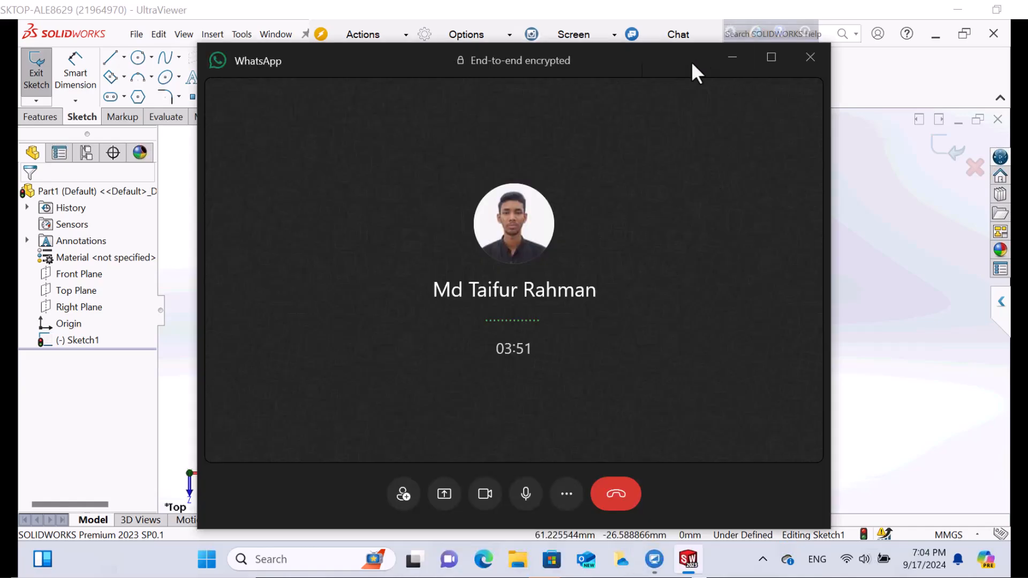
pyautogui.moveTo(215, 58); pyautogui.dragTo(251, 119)
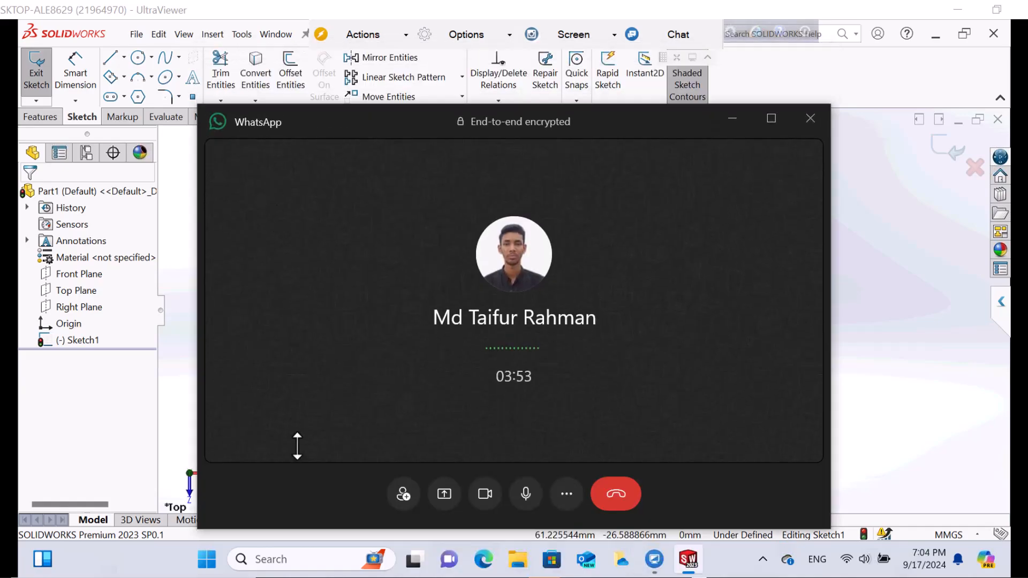
pyautogui.moveTo(191, 151); pyautogui.dragTo(406, 182)
pyautogui.moveTo(517, 112)
pyautogui.mouseDown()
pyautogui.moveTo(744, 285)
pyautogui.moveTo(946, 346)
pyautogui.moveTo(913, 339)
pyautogui.moveTo(915, 372)
pyautogui.moveTo(948, 362)
pyautogui.mouseUp()
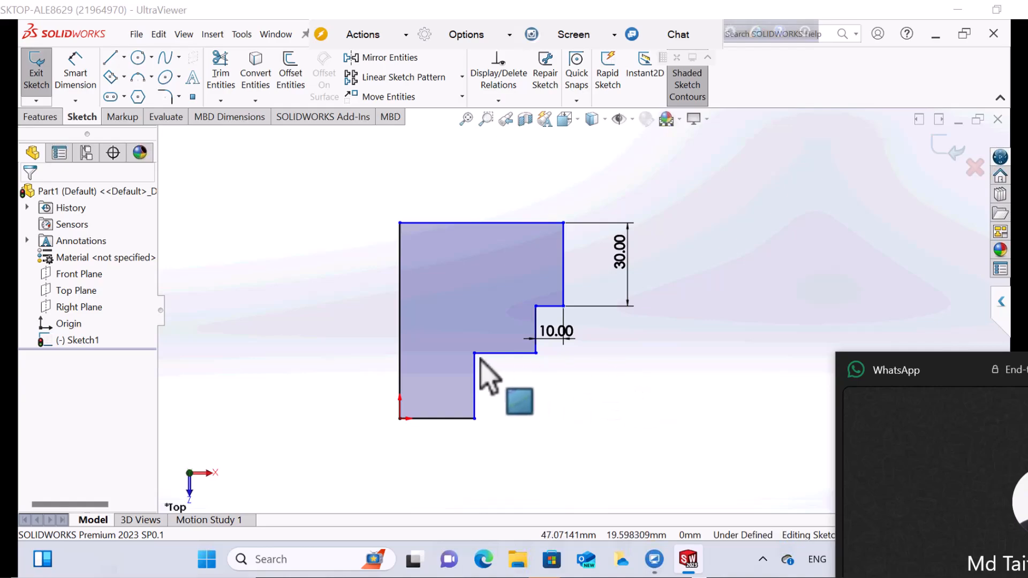
# - Dimension the middle vertical edge, between the two horizontal treads, to 20 mm
pyautogui.moveTo(579, 399); pyautogui.dragTo(566, 293, button='right')
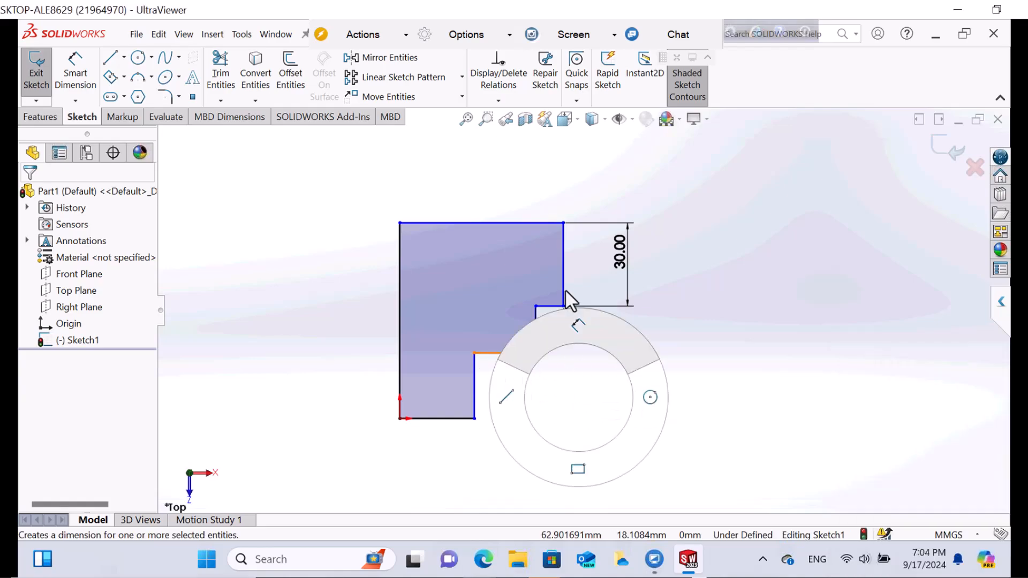
pyautogui.click(537, 315)
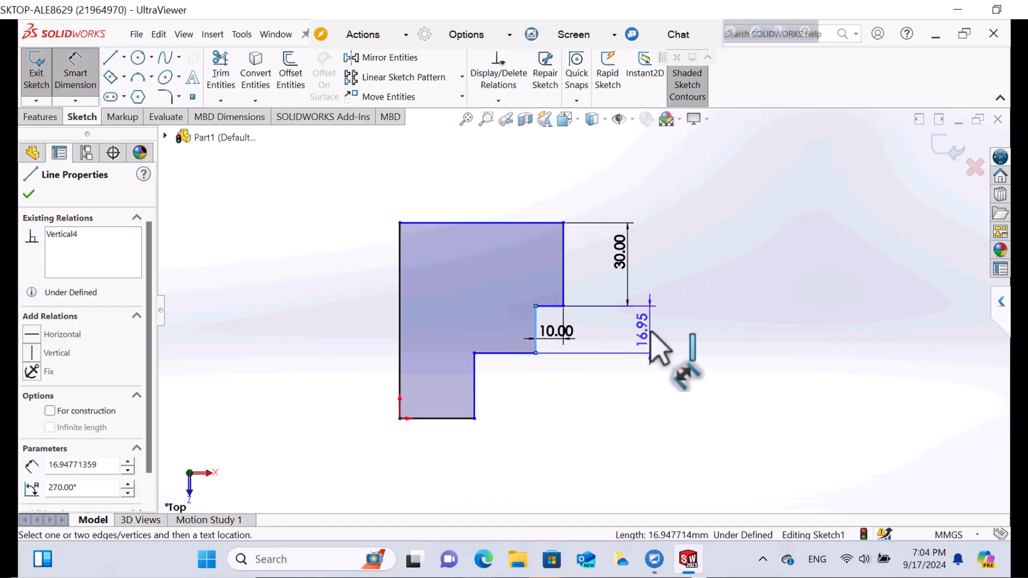
pyautogui.click(653, 333)
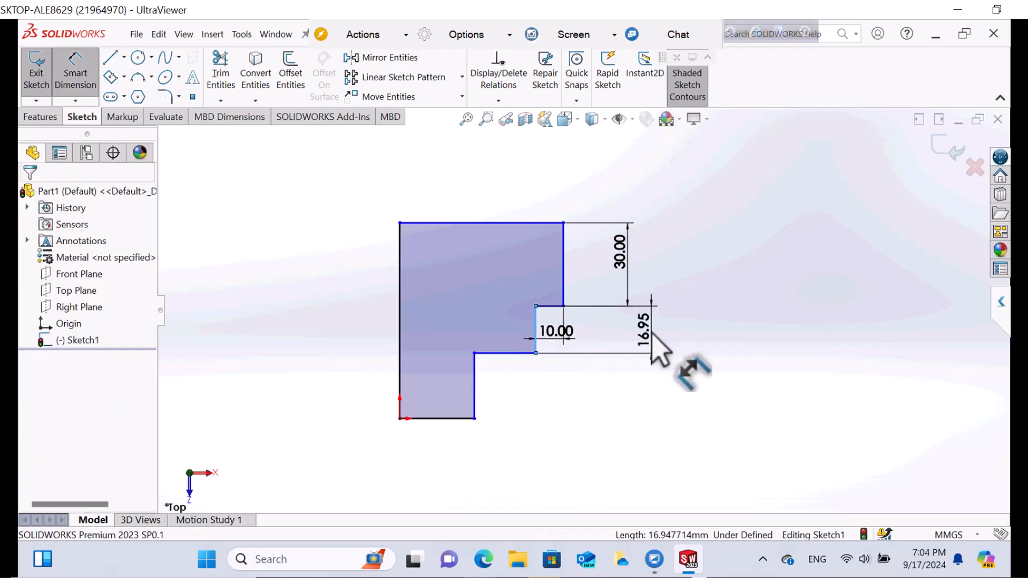
pyautogui.write('2')
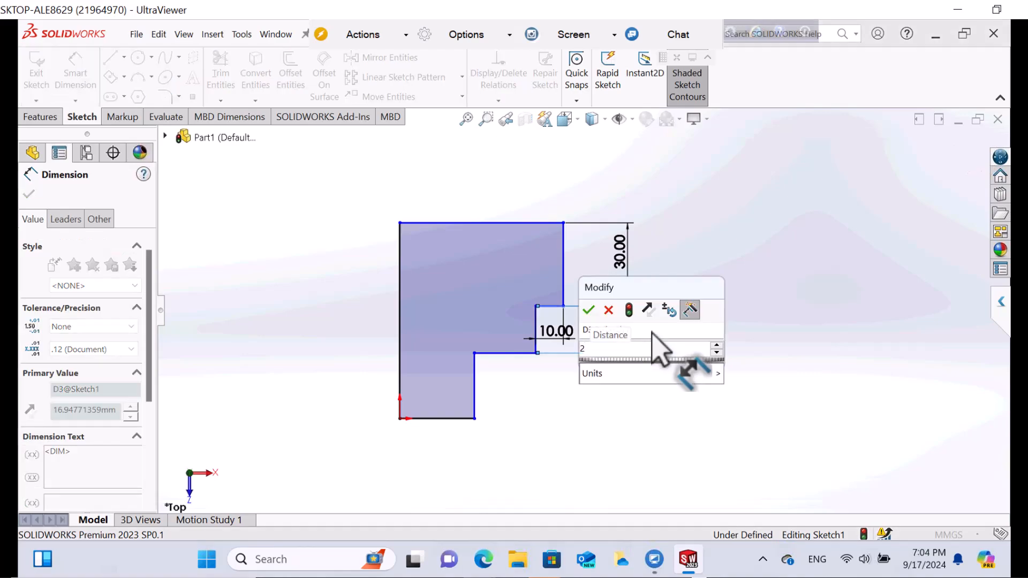
pyautogui.write('0')
pyautogui.press('Return')
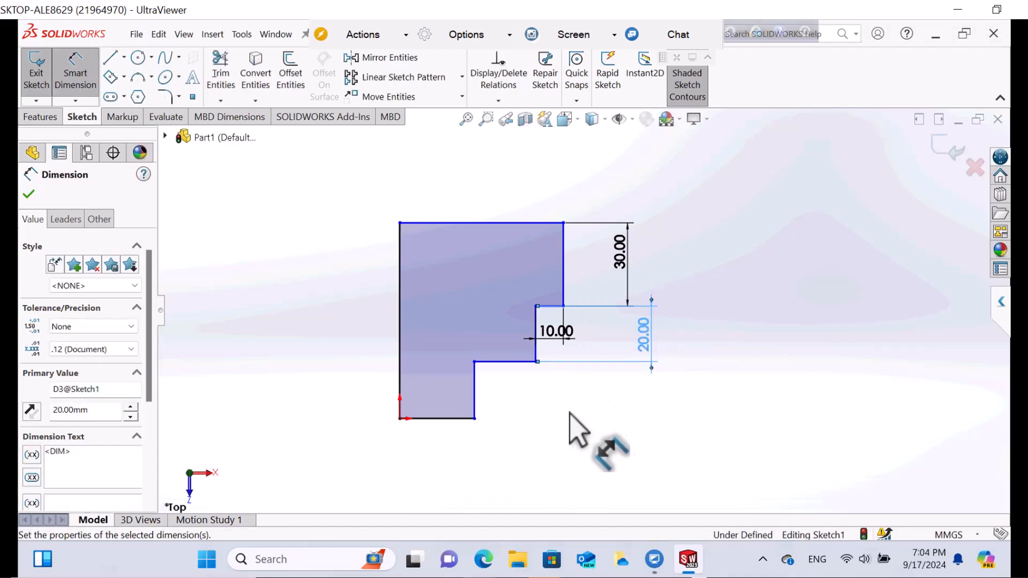
# - Dimension the lower horizontal tread of the stepped side to 20 mm
pyautogui.click(519, 363)
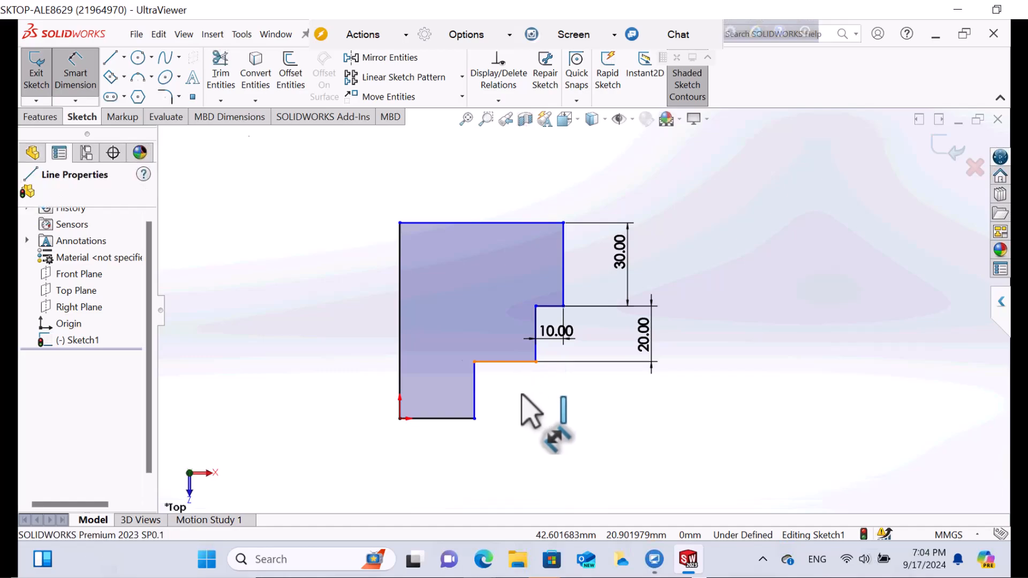
pyautogui.click(522, 395)
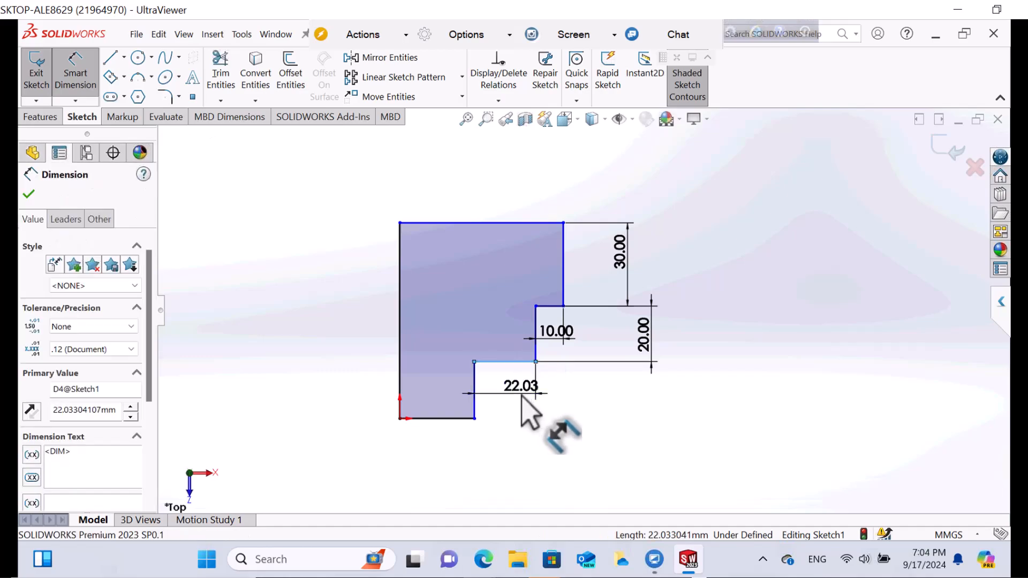
pyautogui.write('20')
pyautogui.press('Return')
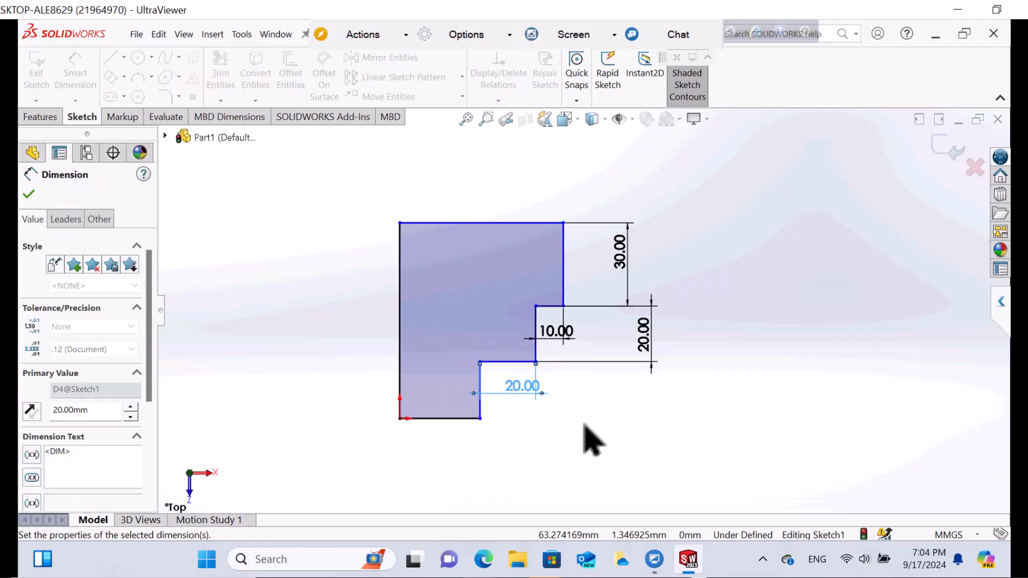
# - Dimension the lowest vertical edge of the stepped side to 10 mm
pyautogui.click(480, 406)
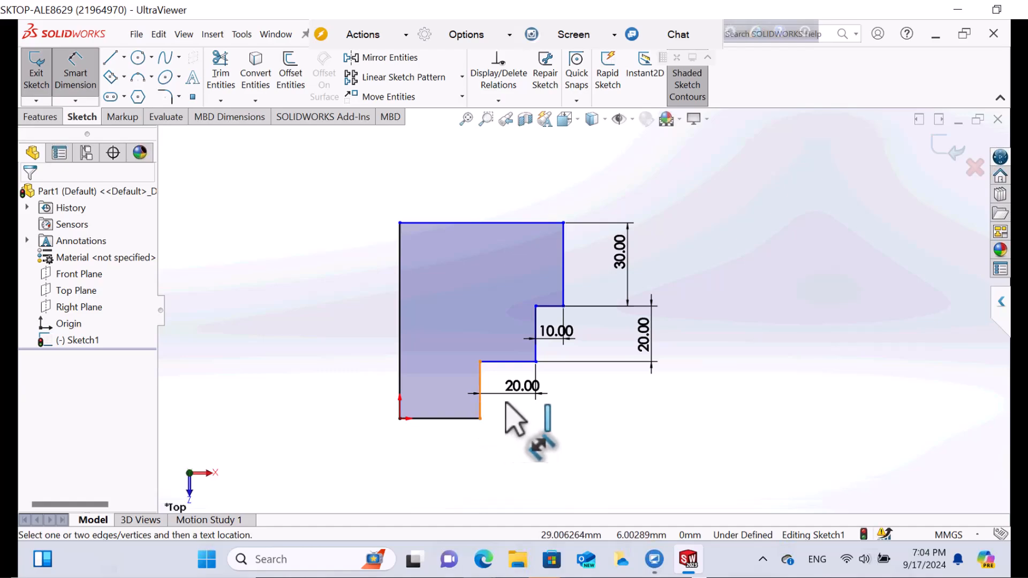
pyautogui.click(569, 412)
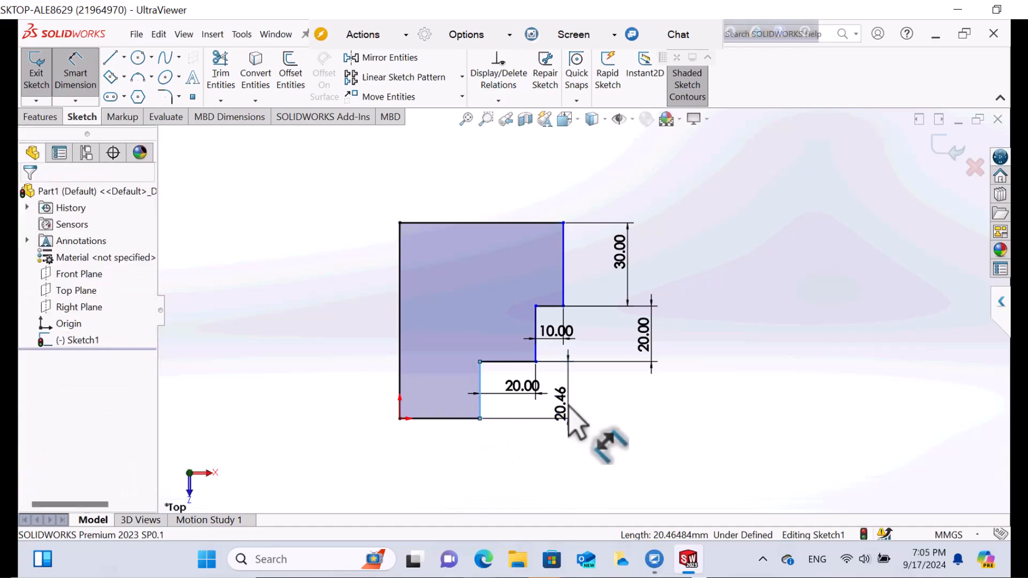
pyautogui.write('10')
pyautogui.press('Return')
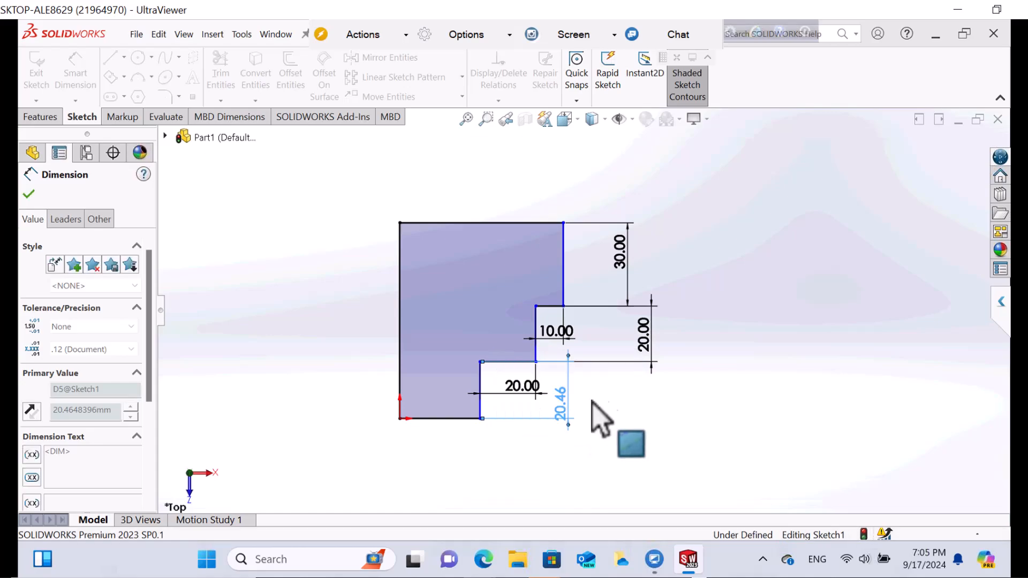
pyautogui.click(724, 374)
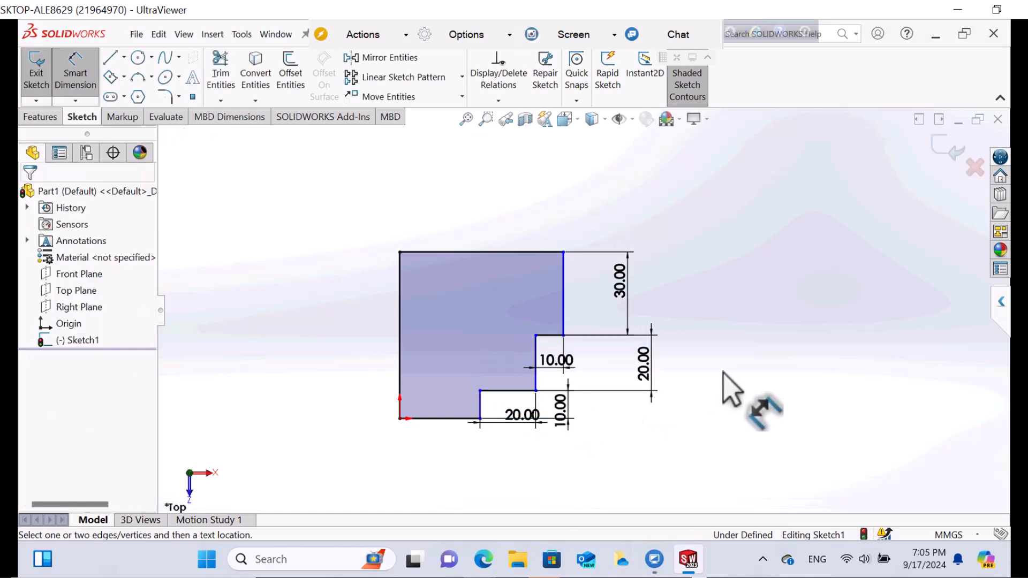
# - Dimension the profile's bottom edge, starting at the origin, to 30 mm
pyautogui.click(459, 446)
pyautogui.click(460, 450)
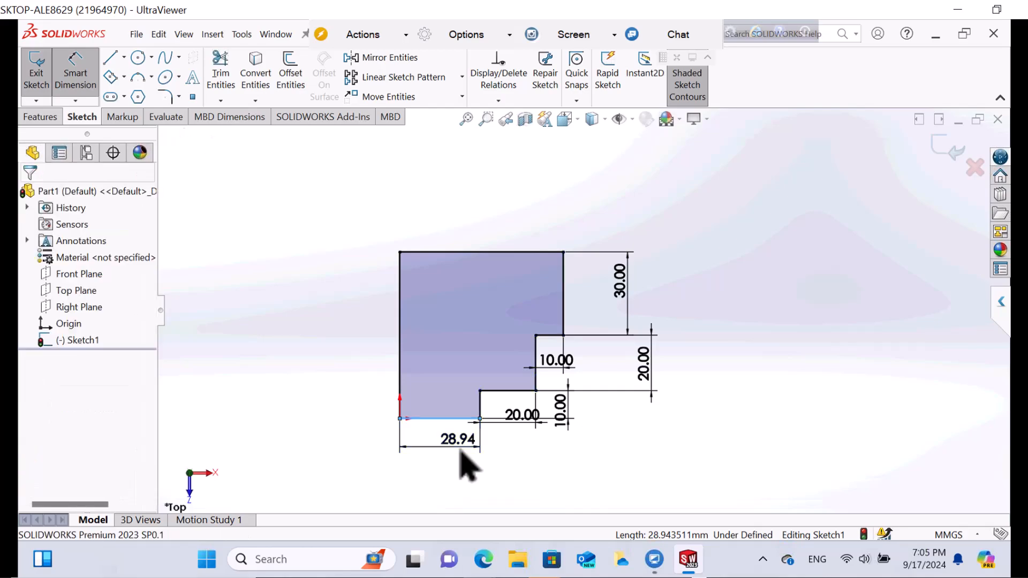
pyautogui.write('30')
pyautogui.press('Return')
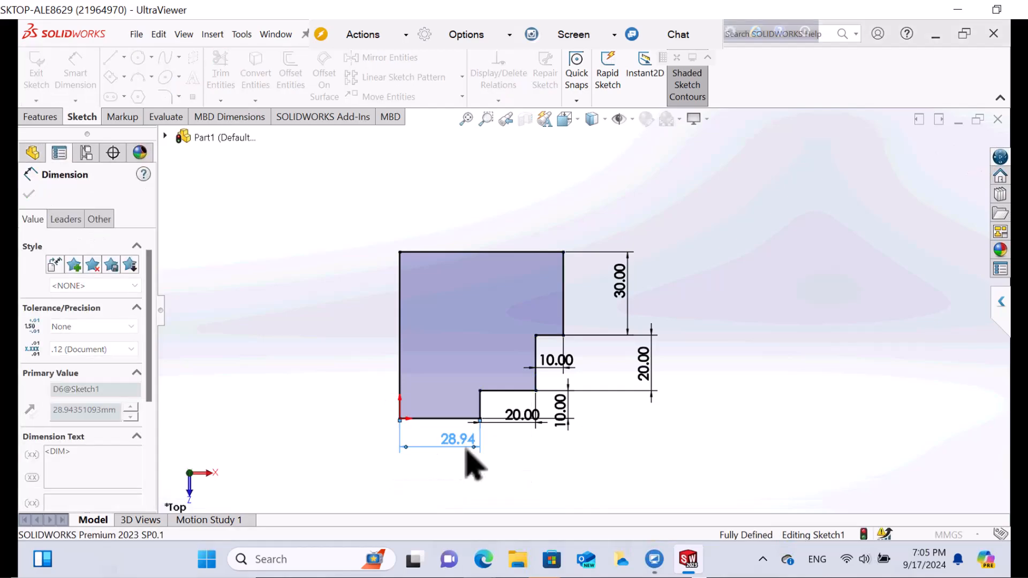
pyautogui.click(804, 325)
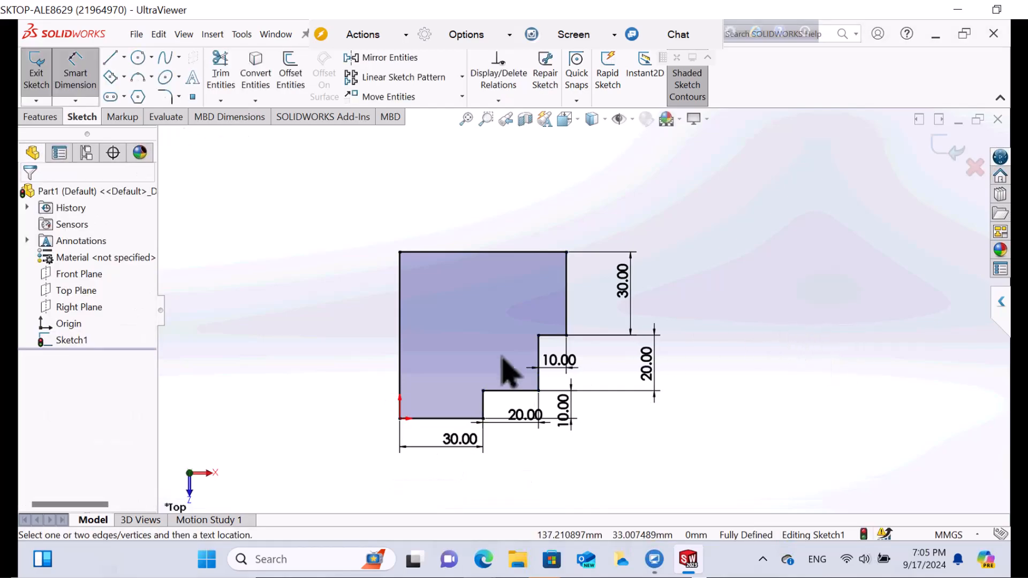
# - Sketch a 60 mm vertical line inside the profile, from the midpoint of the bottom edge up to the top edge
pyautogui.press('l')
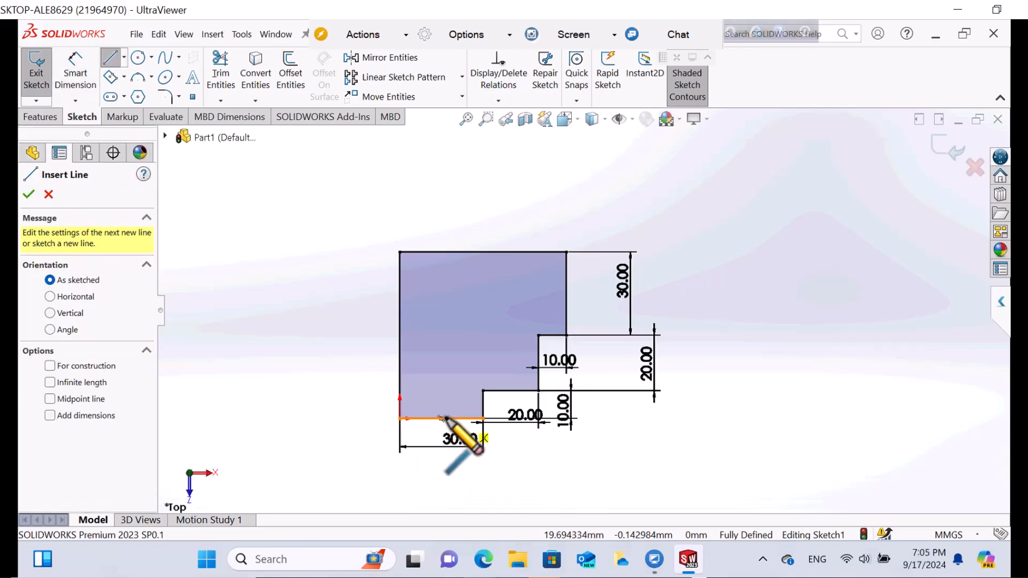
pyautogui.click(442, 418)
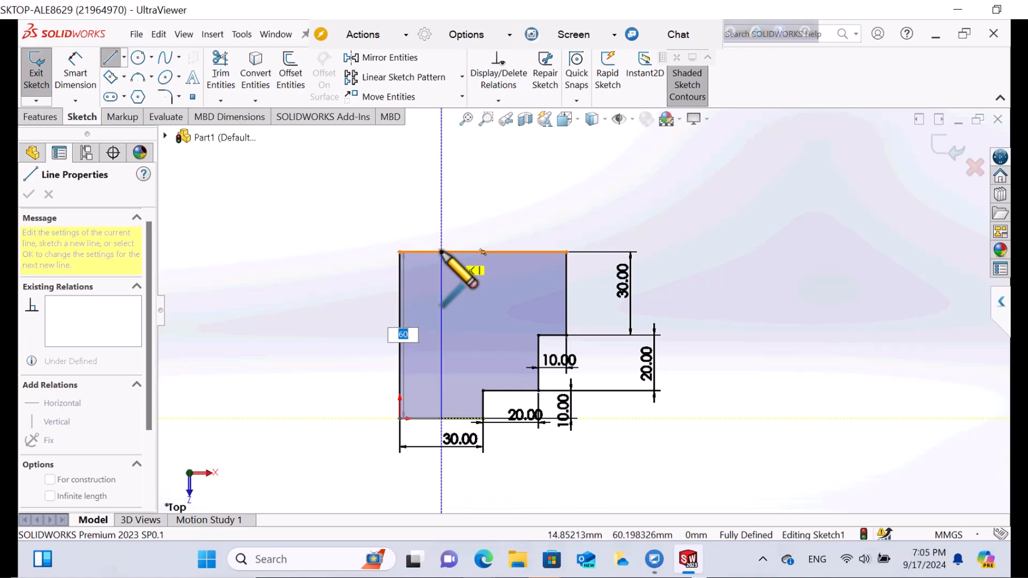
pyautogui.click(441, 252)
pyautogui.rightClick(442, 253)
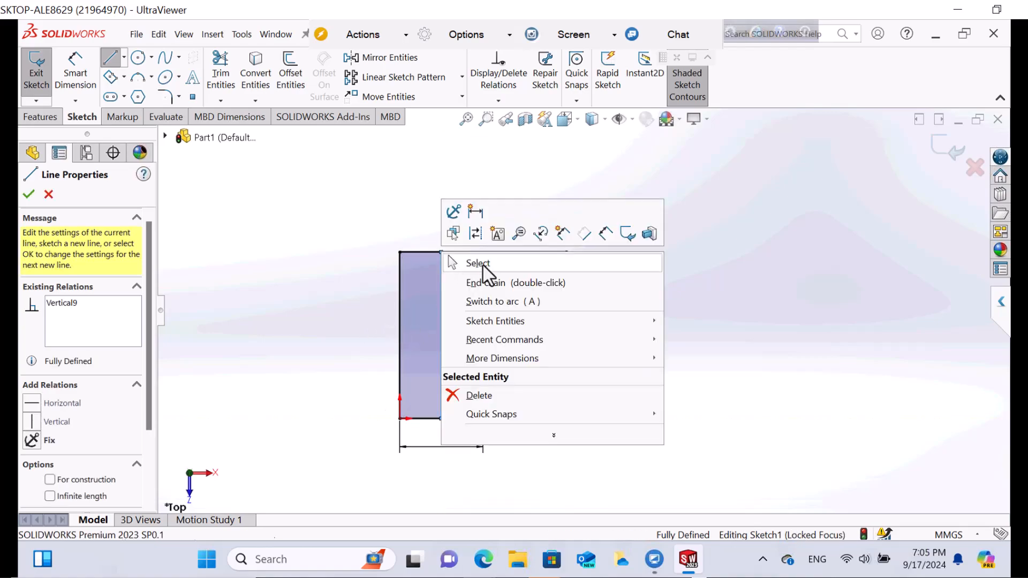
pyautogui.click(485, 266)
# - Sketch a horizontal line about 27 mm long from the profile's left edge, continued by a vertical line about 13 mm up to the top edge
pyautogui.moveTo(761, 244)
pyautogui.mouseDown(button='right')
pyautogui.moveTo(421, 278)
pyautogui.moveTo(389, 294)
pyautogui.mouseUp(button='right')
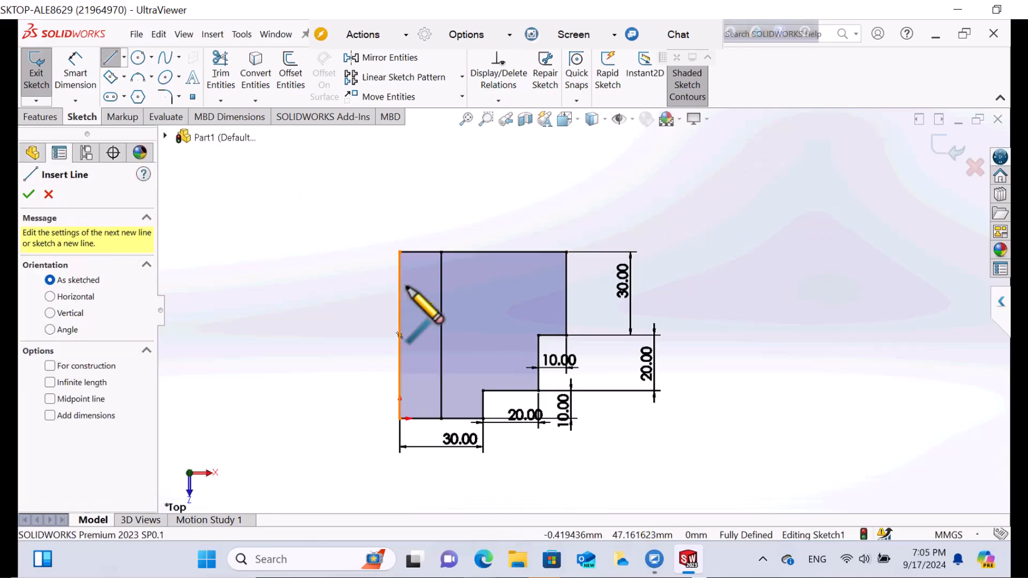
pyautogui.click(400, 288)
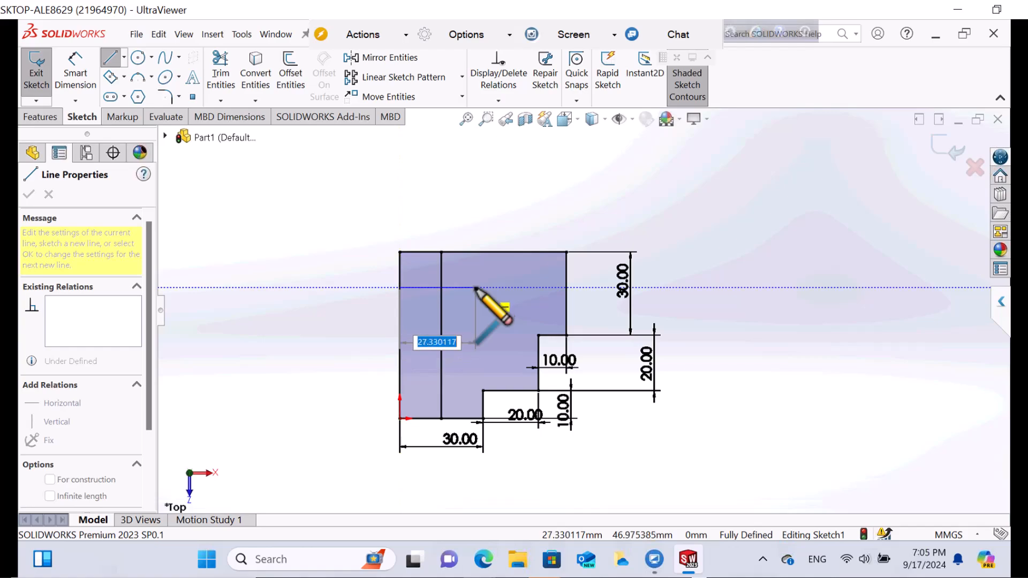
pyautogui.click(476, 287)
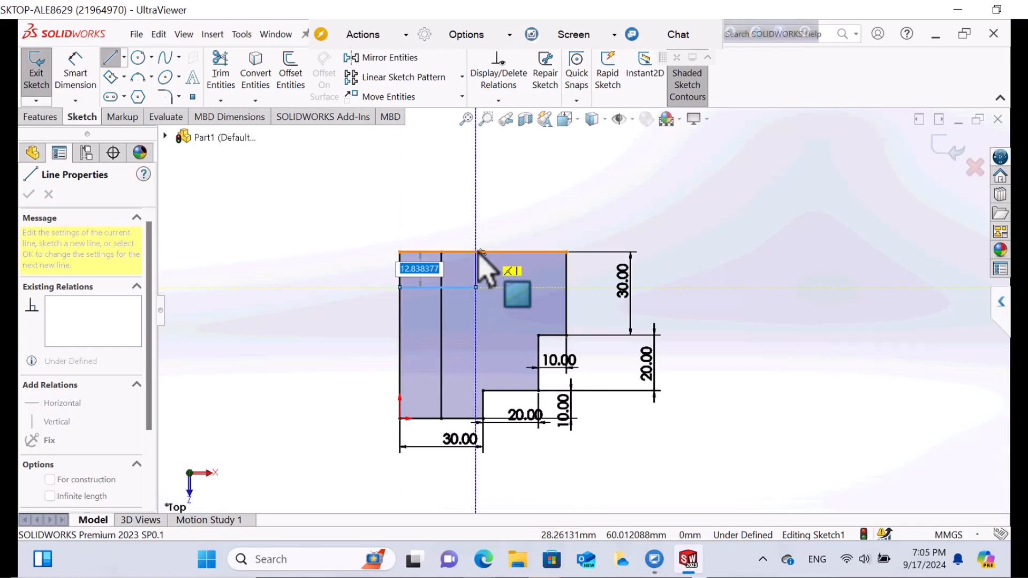
pyautogui.click(476, 253)
pyautogui.rightClick(477, 252)
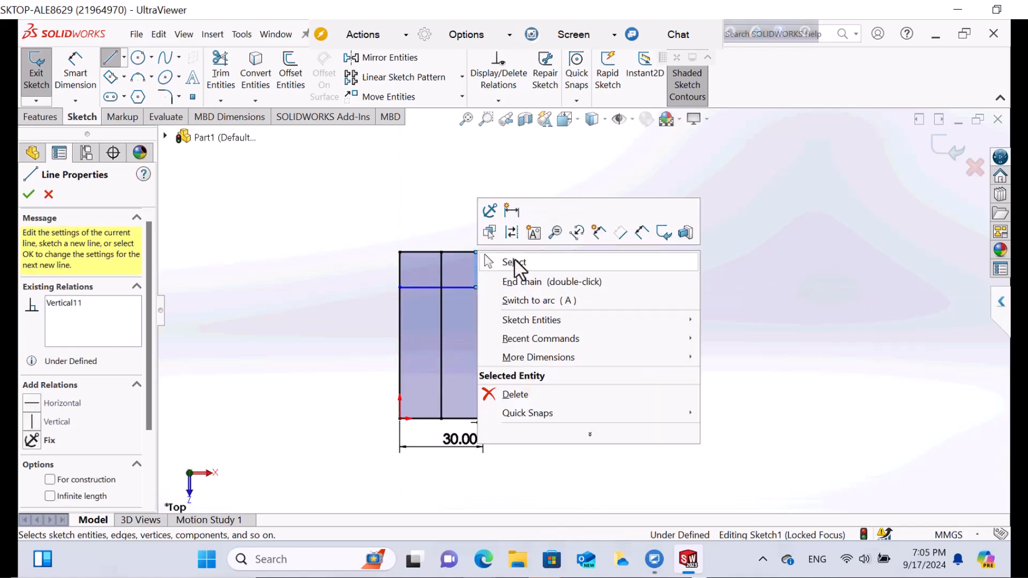
pyautogui.click(518, 262)
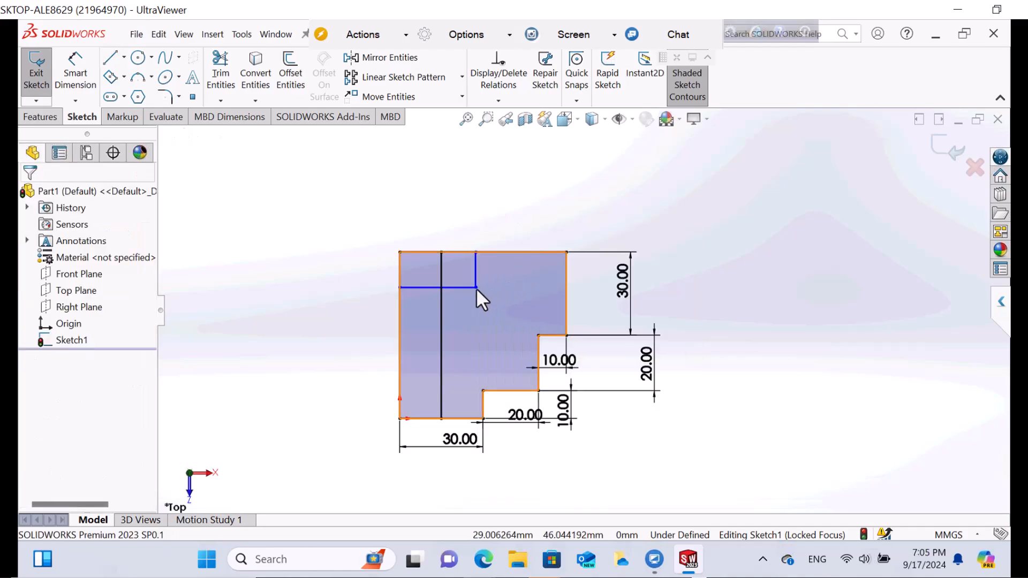
# - Add a Vertical relation between the corner of the two new internal lines and the inner corner of the lowest step
pyautogui.click(483, 391)
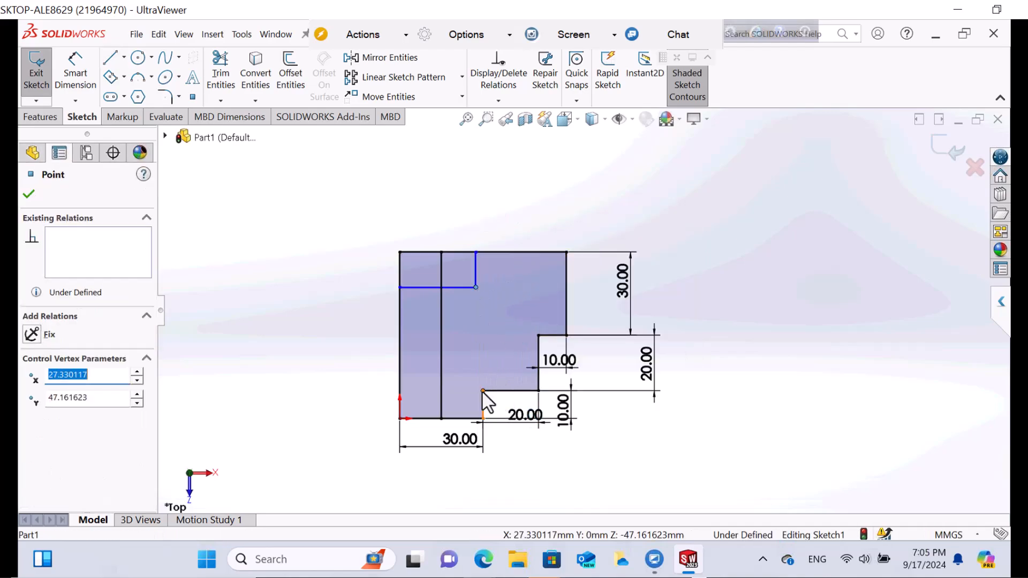
pyautogui.keyDown('ctrl'); pyautogui.click(483, 391); pyautogui.keyUp('ctrl')
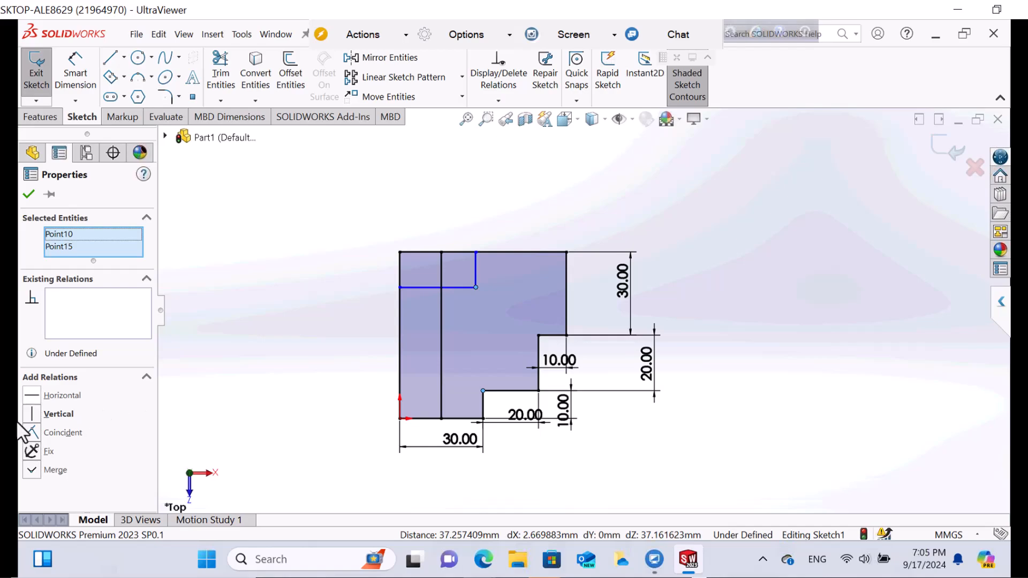
pyautogui.click(300, 370)
# - Dimension the distance between the internal horizontal line and the profile's top edge to 20 mm
pyautogui.moveTo(291, 353); pyautogui.dragTo(423, 306, button='right')
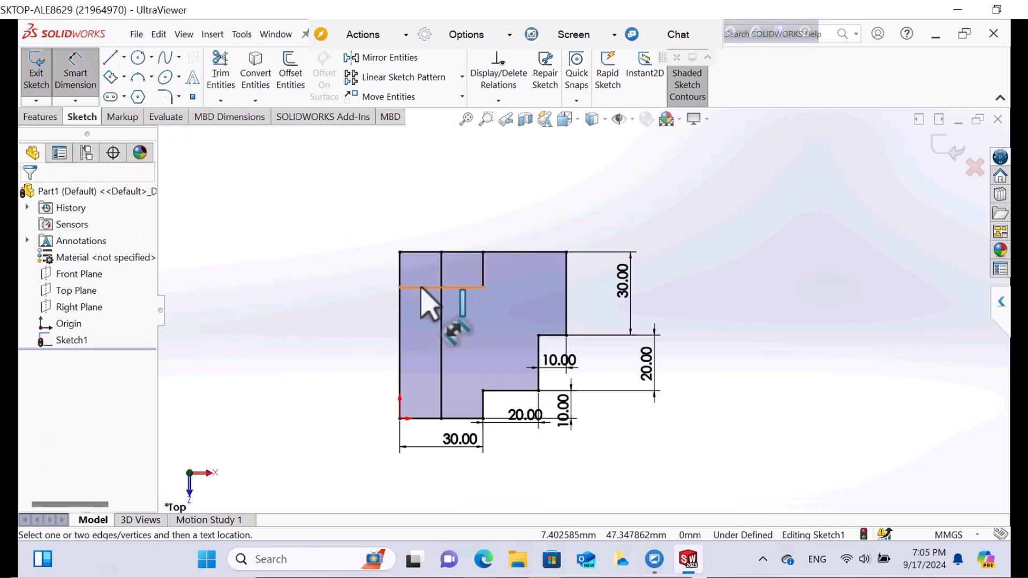
pyautogui.click(421, 288)
pyautogui.click(423, 252)
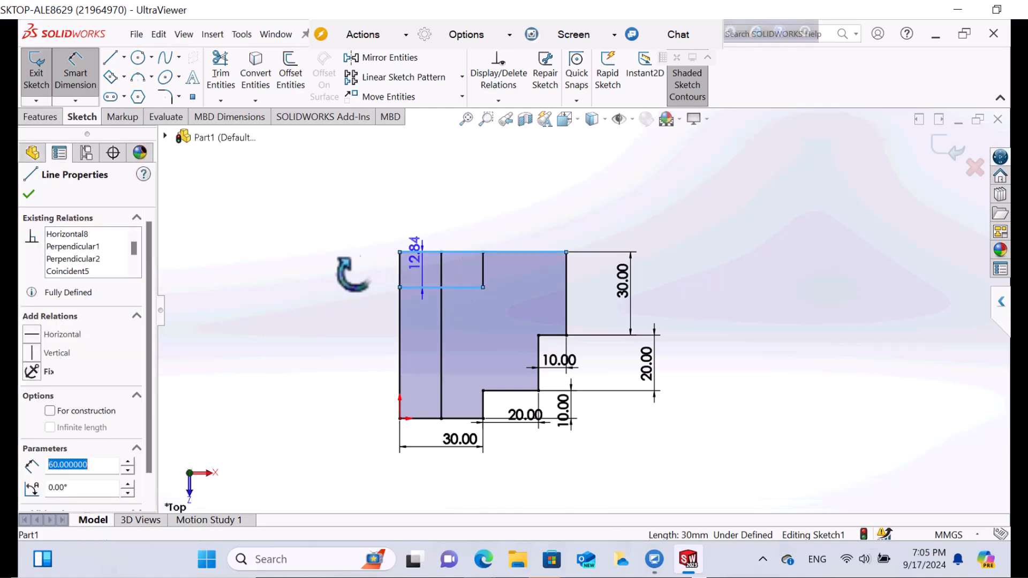
pyautogui.click(333, 271)
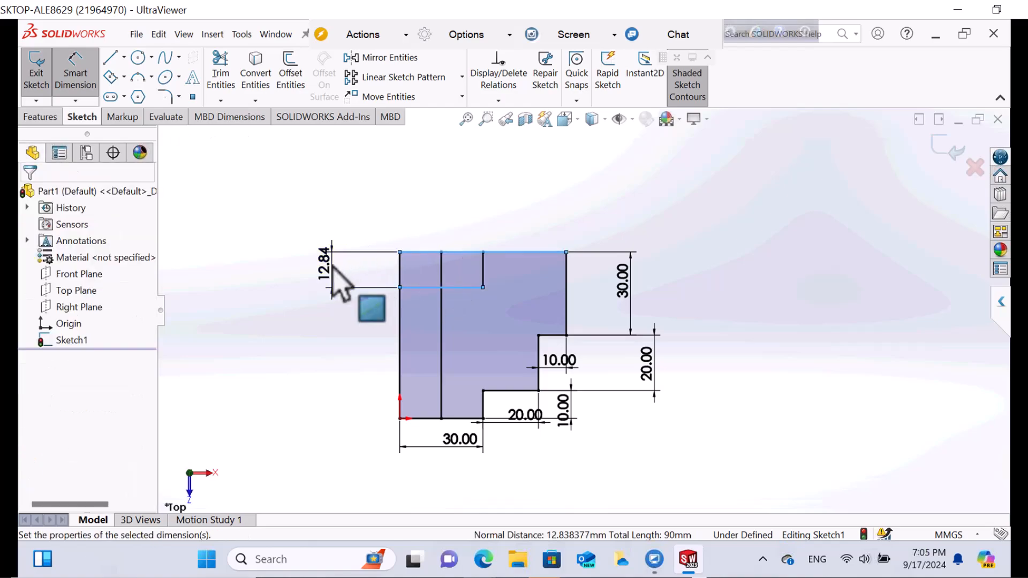
pyautogui.write('2')
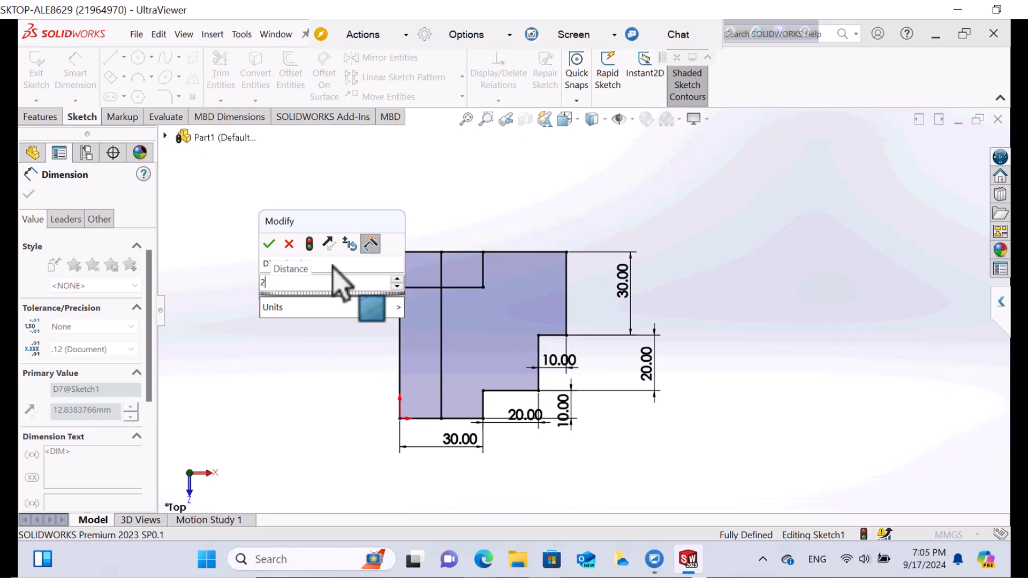
pyautogui.write('0')
pyautogui.press('Return')
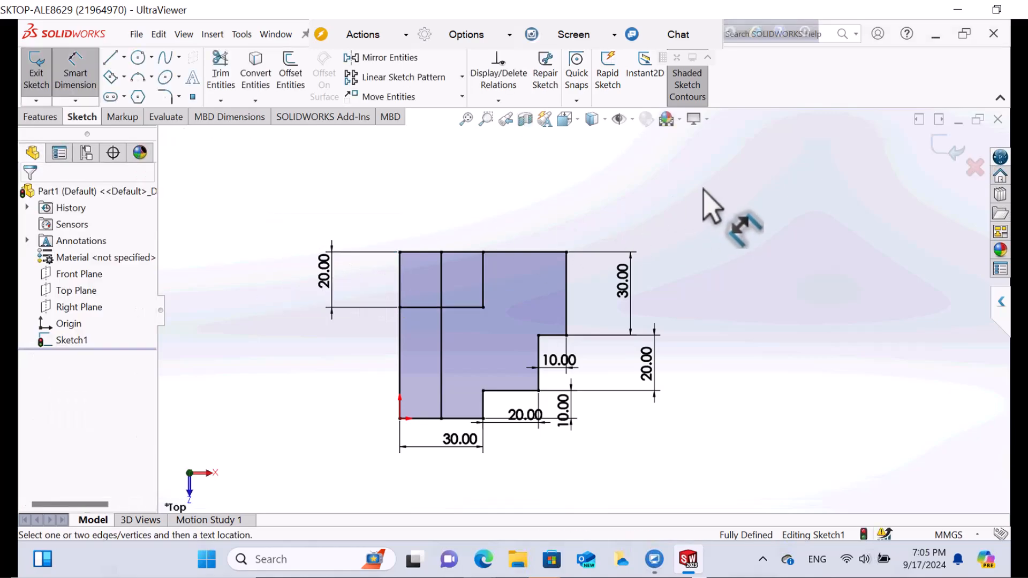
# - Extrude only the small rectangular region at the sketch's upper-left corner to a blind depth of 25 mm
pyautogui.click(39, 118)
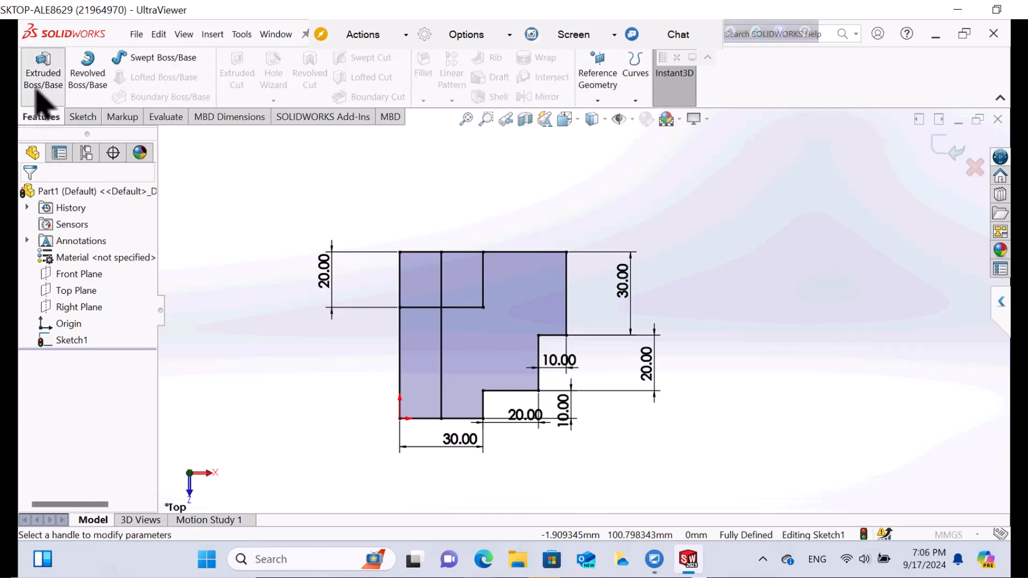
pyautogui.click(37, 90)
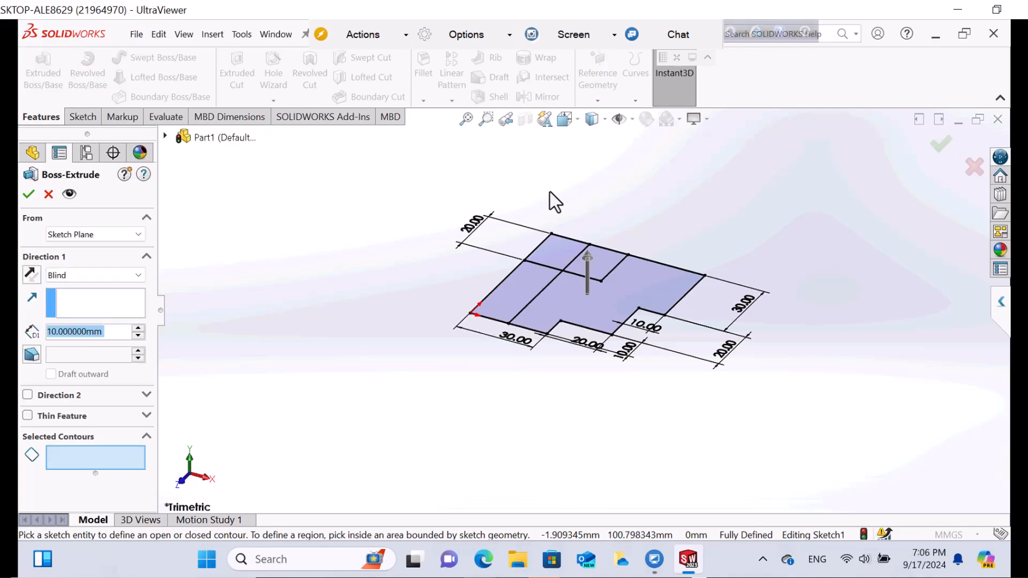
pyautogui.click(562, 273)
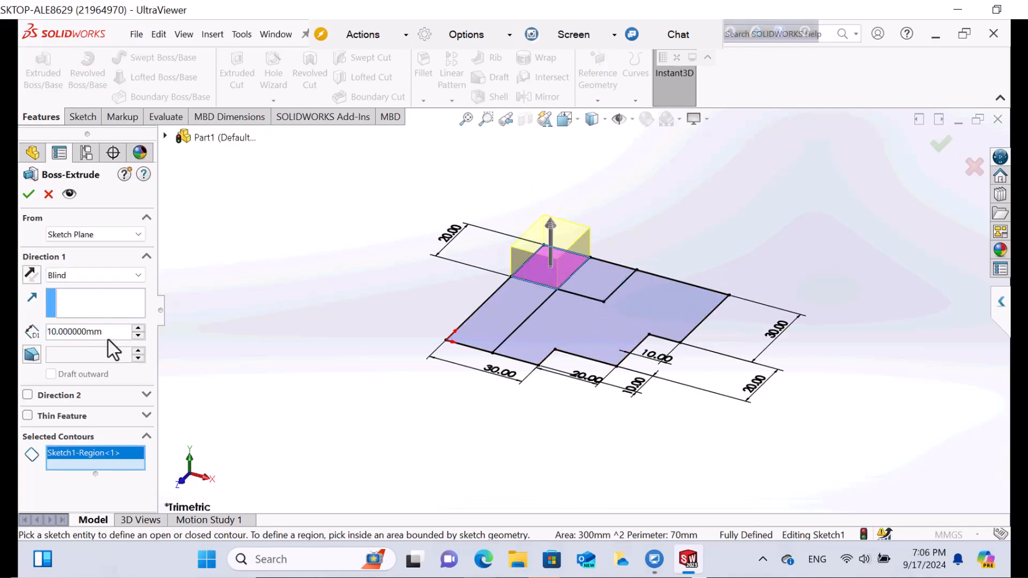
pyautogui.moveTo(26, 328); pyautogui.dragTo(23, 330)
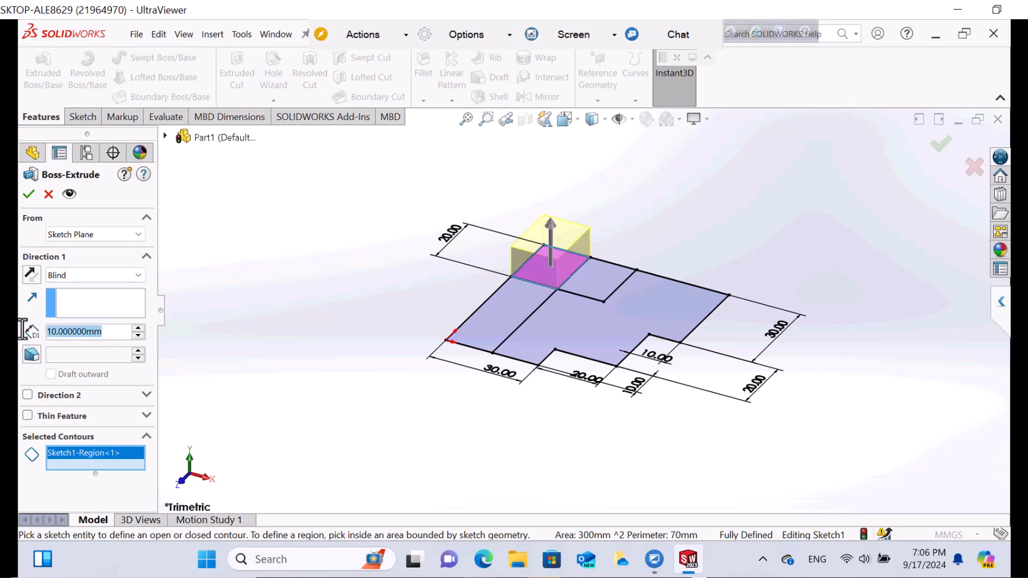
pyautogui.write('25')
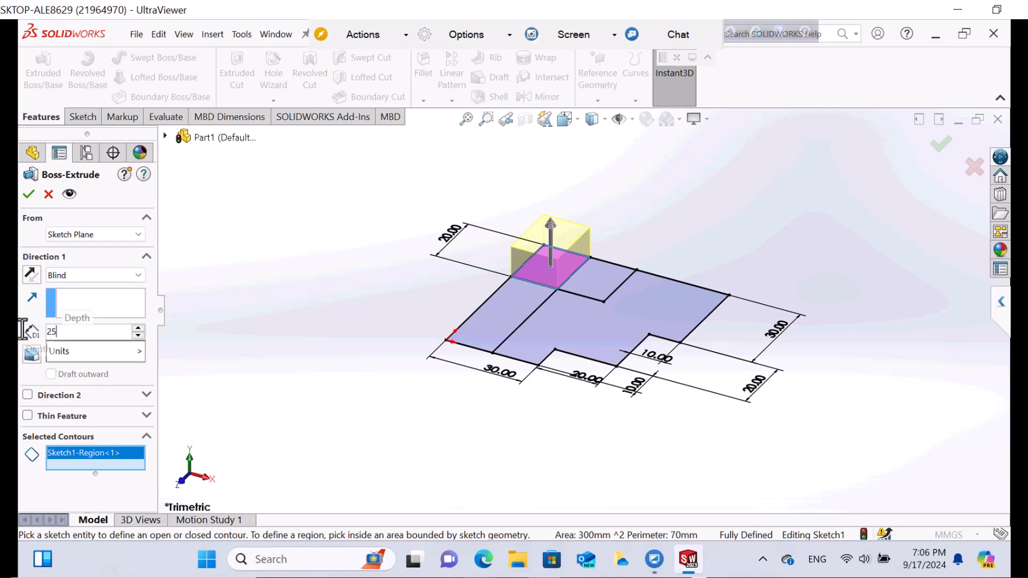
pyautogui.press('Return')
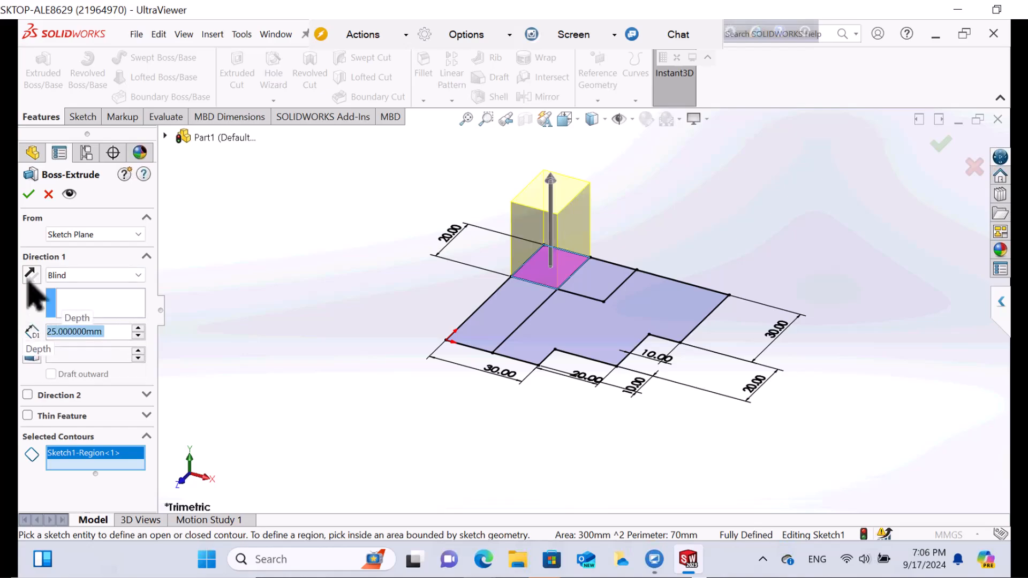
pyautogui.click(31, 198)
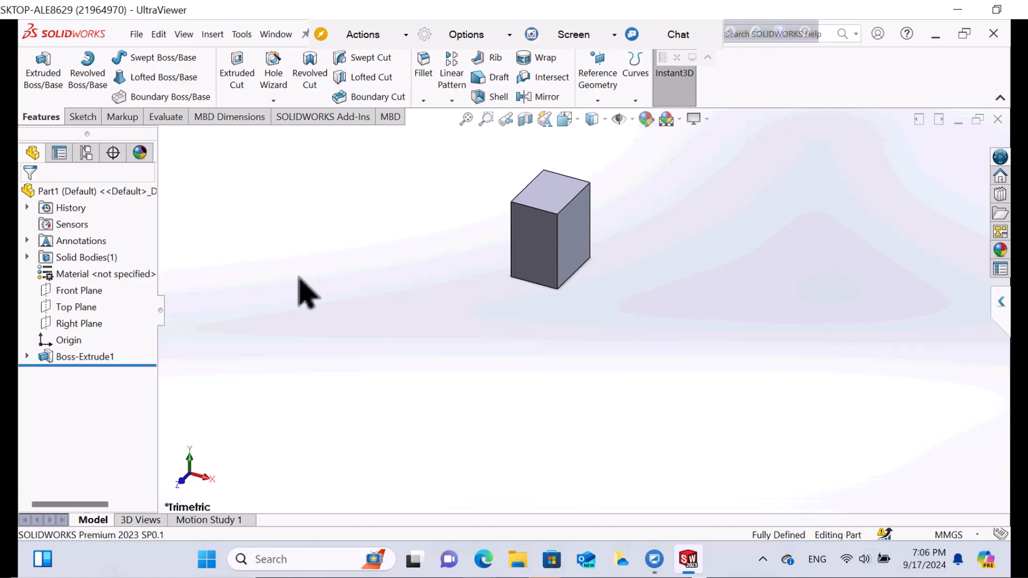
# - Reuse Sketch1 to extrude the two rectangular regions adjoining the tall block to a depth of 15 mm, merged with it
pyautogui.click(28, 357)
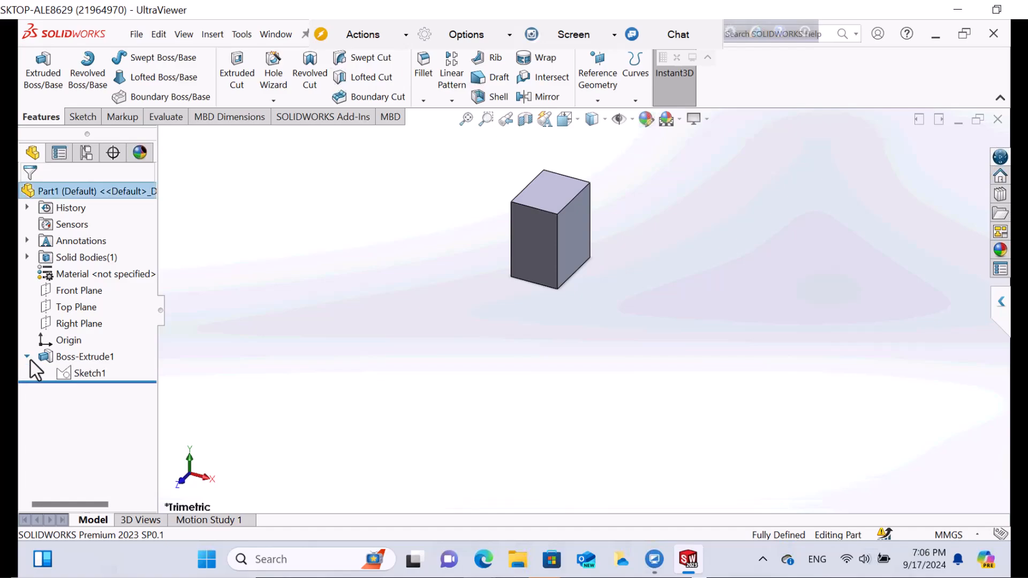
pyautogui.click(83, 373)
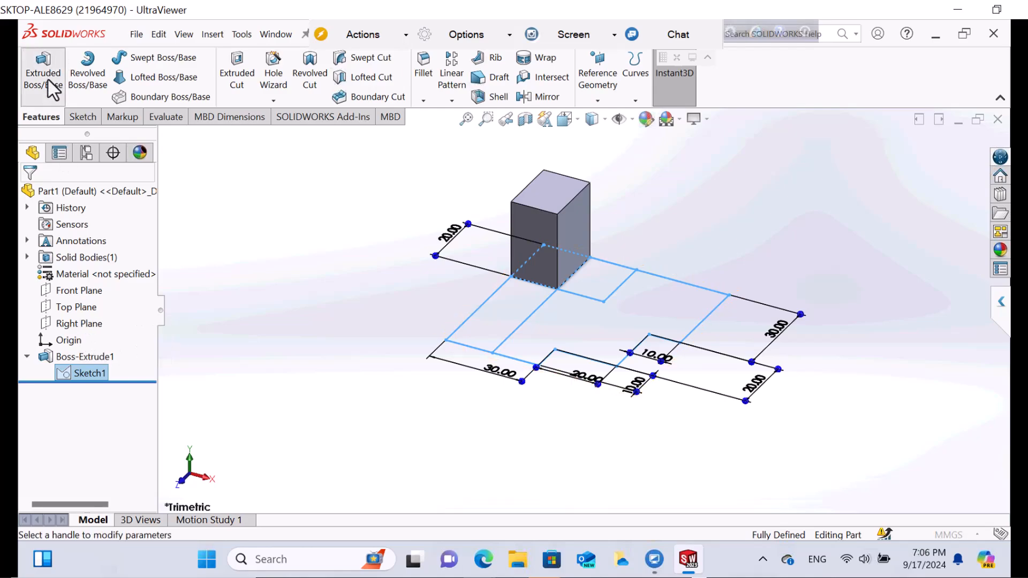
pyautogui.click(52, 90)
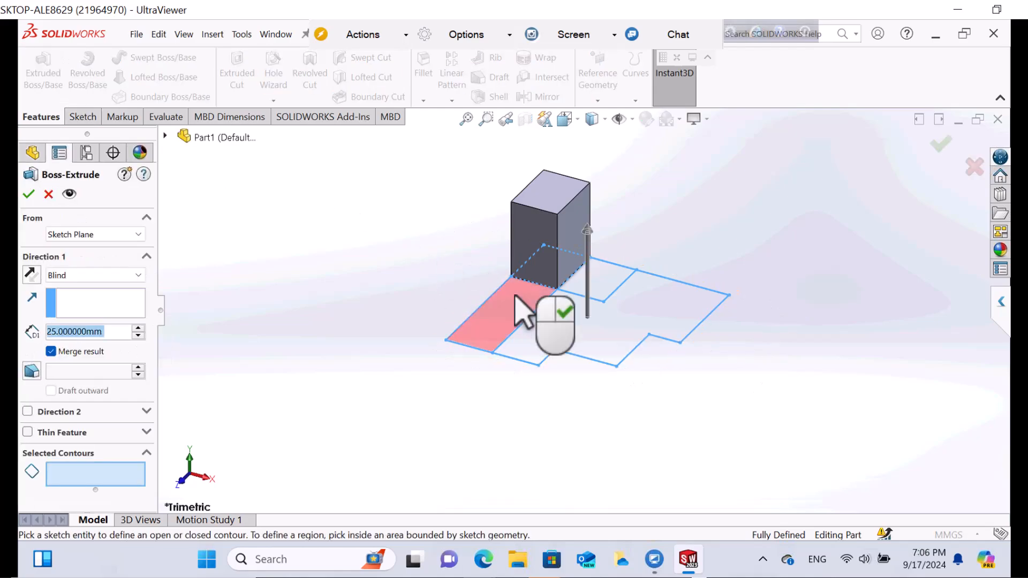
pyautogui.click(508, 300)
pyautogui.click(612, 284)
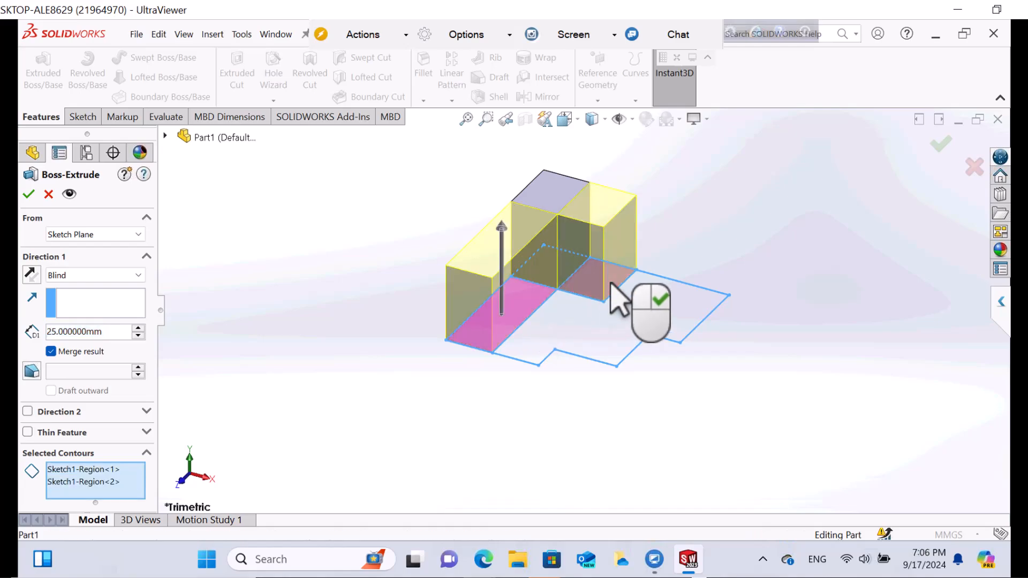
pyautogui.click(138, 335)
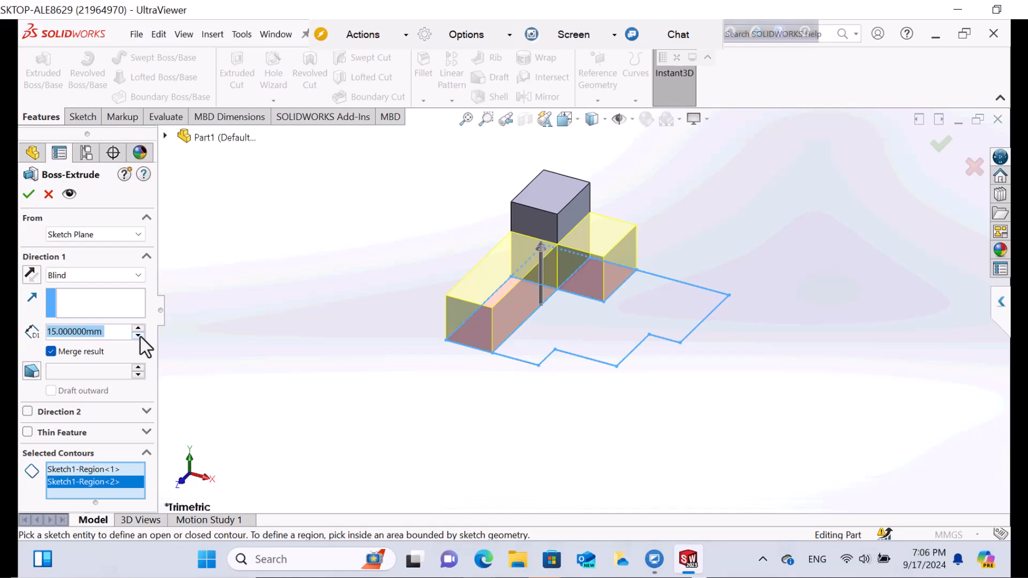
pyautogui.click(30, 194)
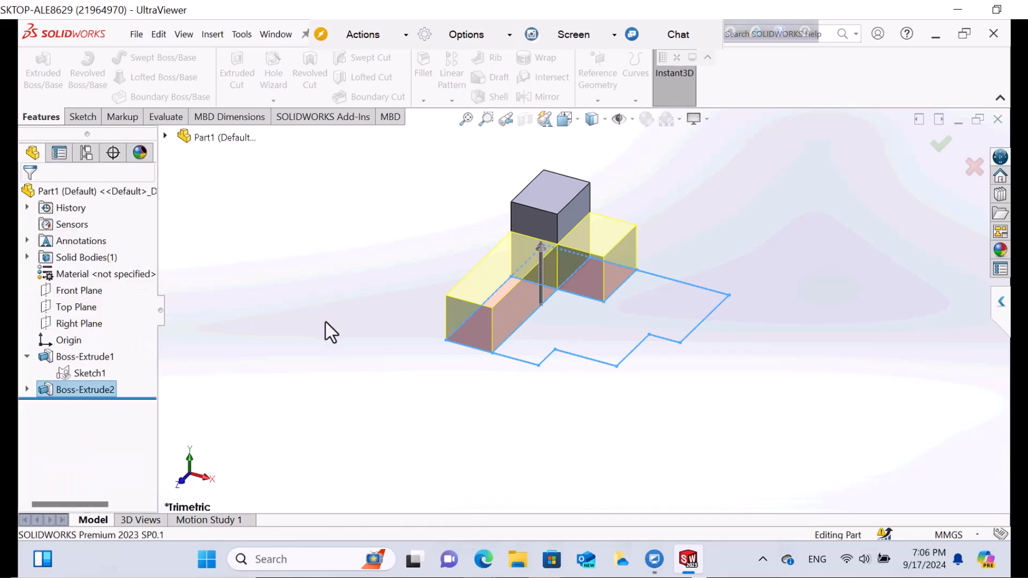
# - Reuse Sketch1 to extrude the remaining large stepped region to a depth of 5 mm, merged with the body
pyautogui.click(90, 373)
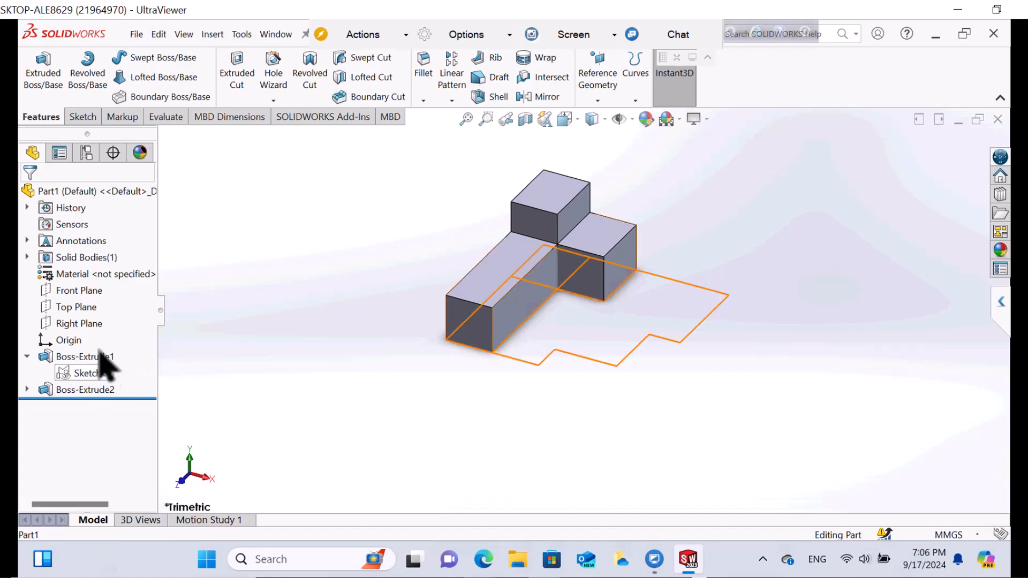
pyautogui.click(50, 84)
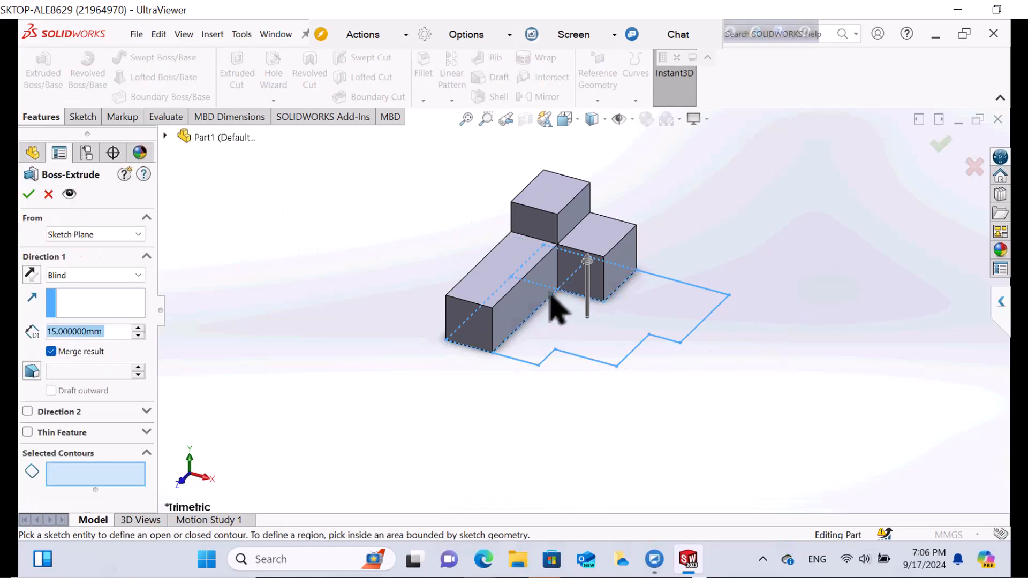
pyautogui.click(592, 321)
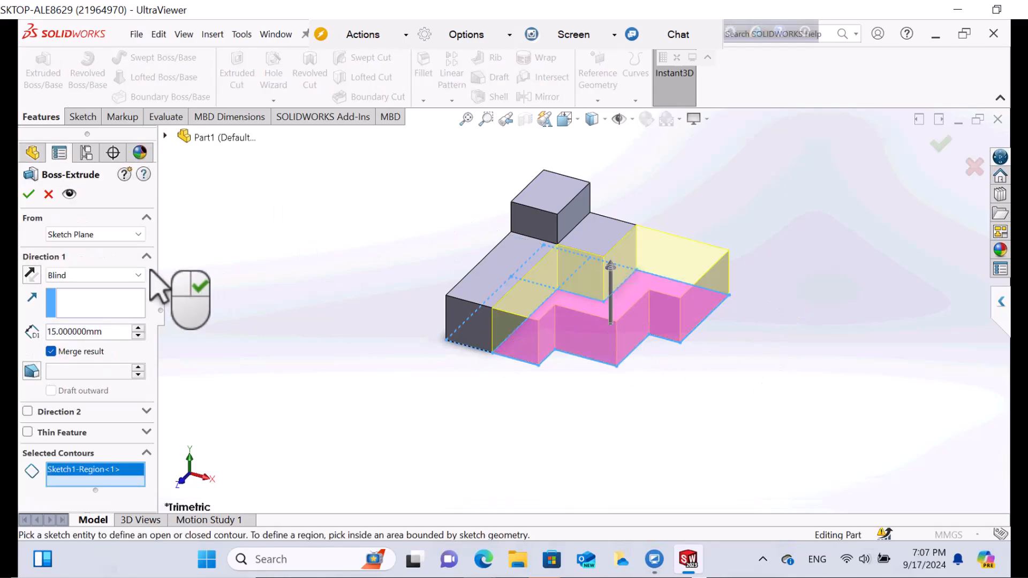
pyautogui.click(138, 336)
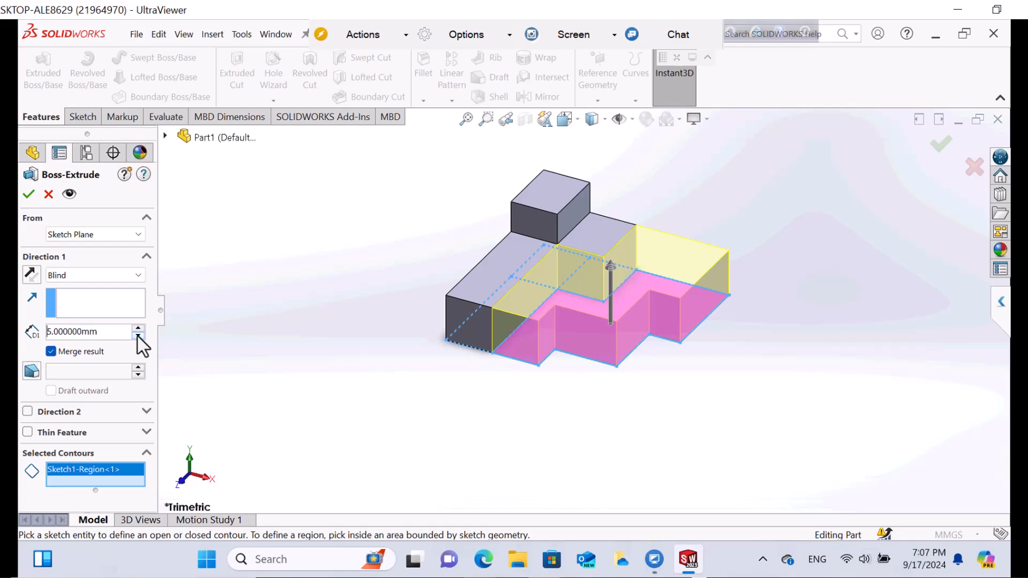
pyautogui.click(24, 199)
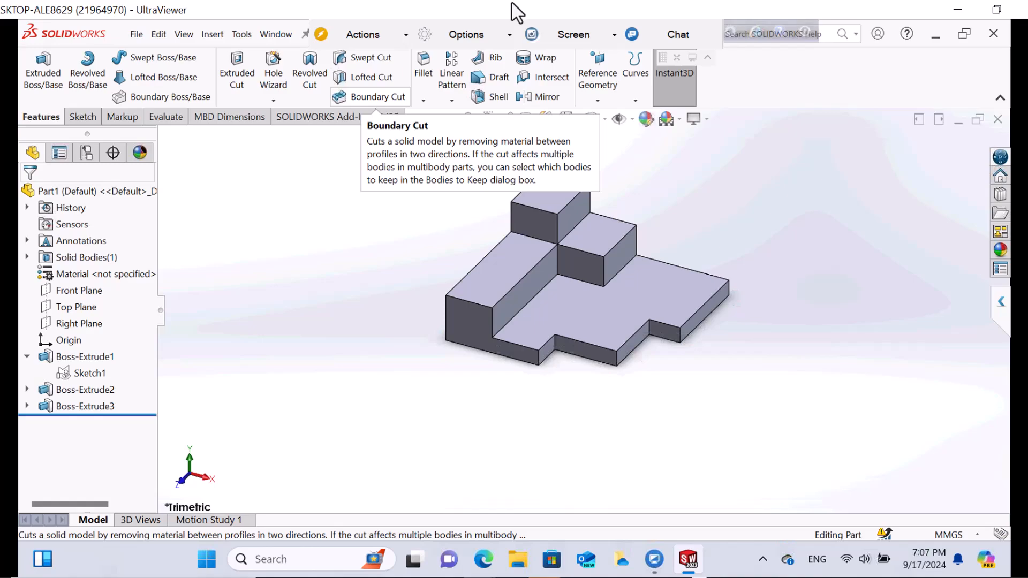
# - Create a new part document and start a sketch on its Top Plane
pyautogui.click(137, 34)
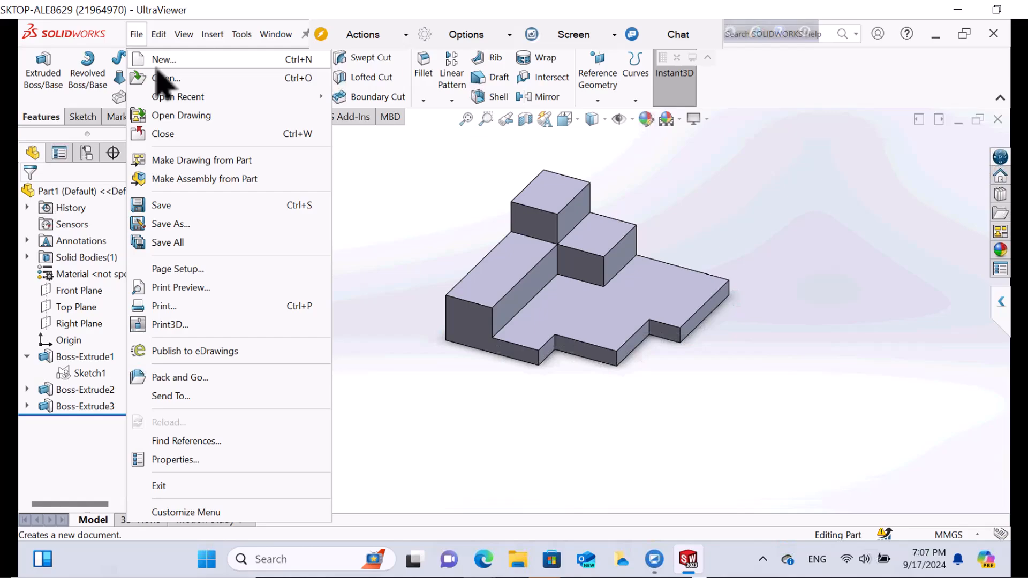
pyautogui.click(161, 60)
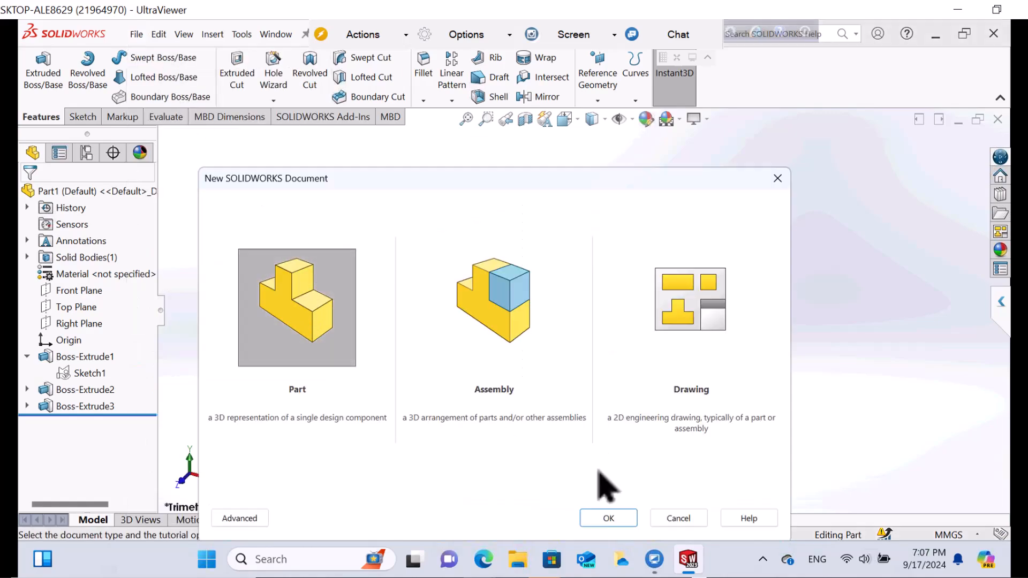
pyautogui.click(612, 521)
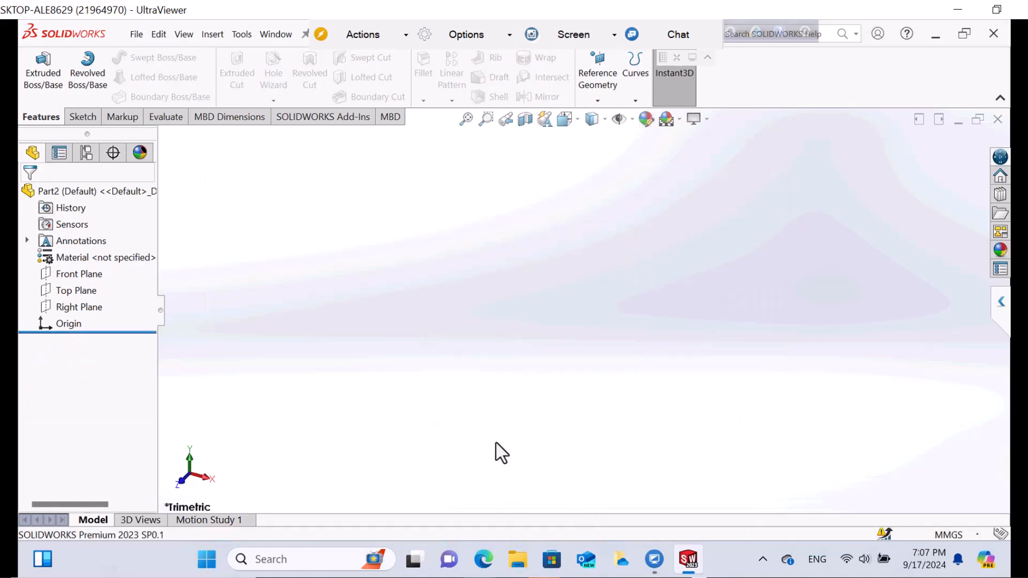
pyautogui.click(72, 291)
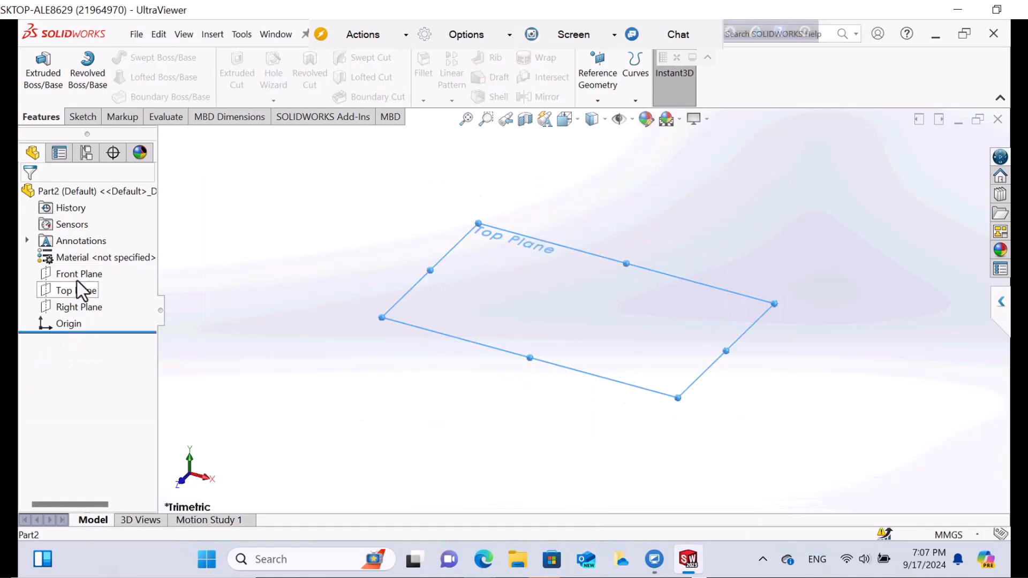
pyautogui.click(84, 275)
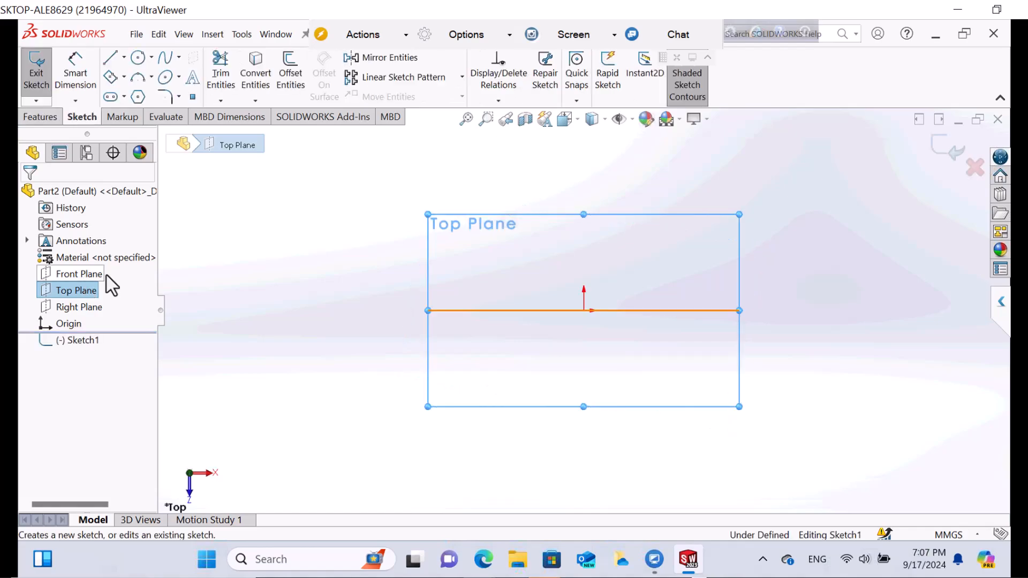
# - Sketch four connected lines from the origin: about 128 mm up, 148 mm right, 41 mm down and 44 mm back left
pyautogui.moveTo(761, 294); pyautogui.dragTo(735, 316, button='right')
pyautogui.scroll(-2, 734, 316)
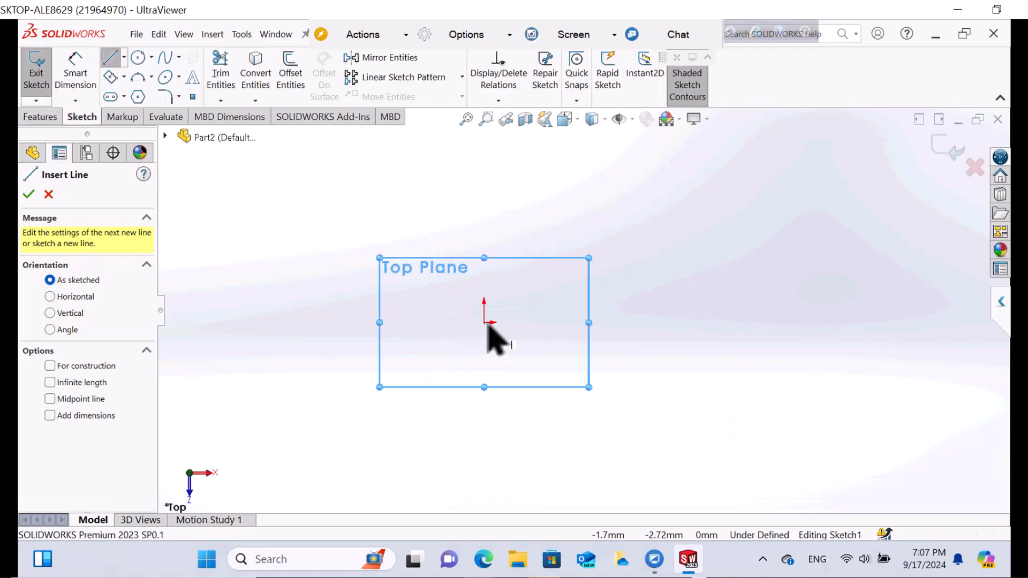
pyautogui.click(484, 322)
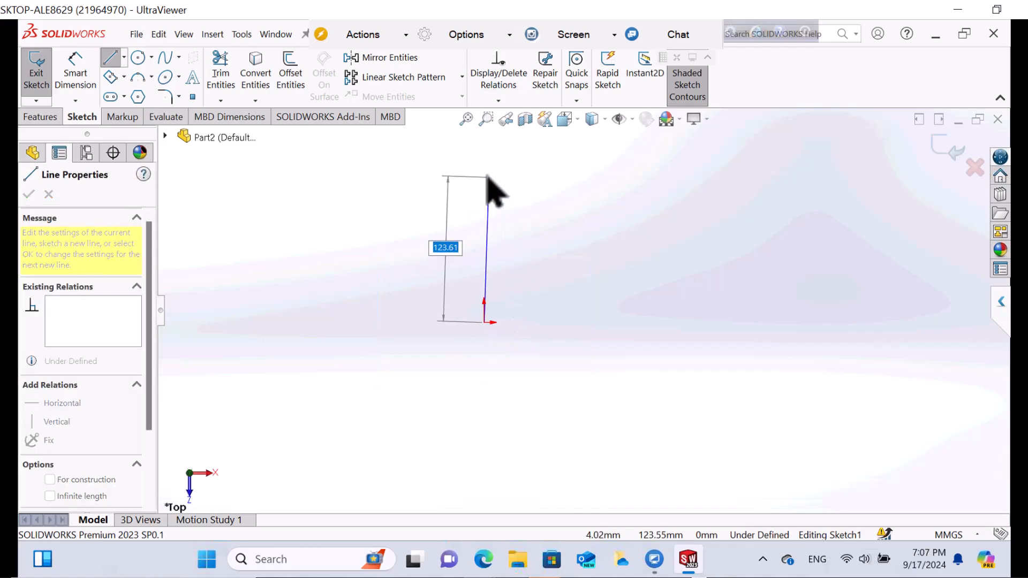
pyautogui.click(538, 180)
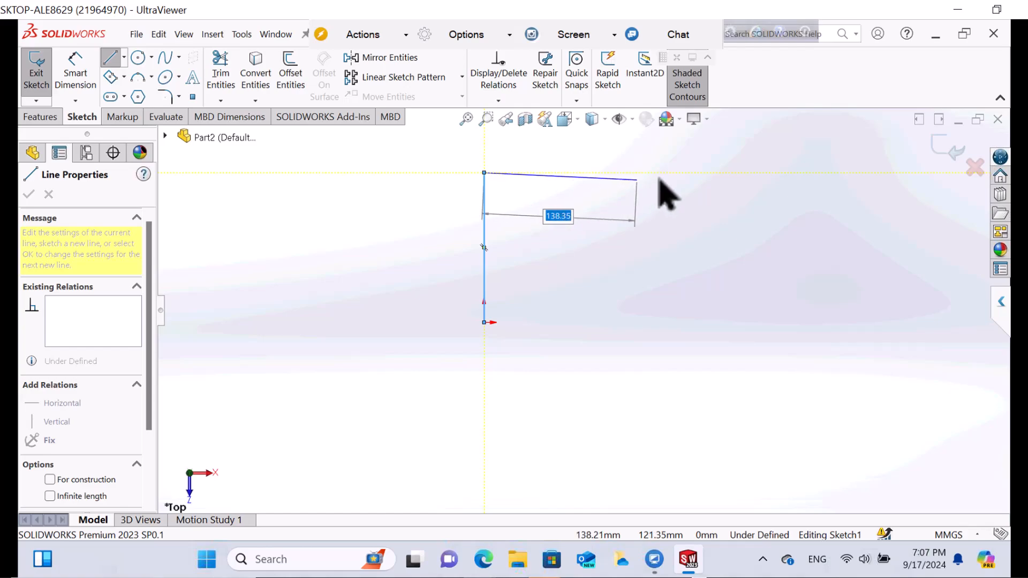
pyautogui.click(660, 174)
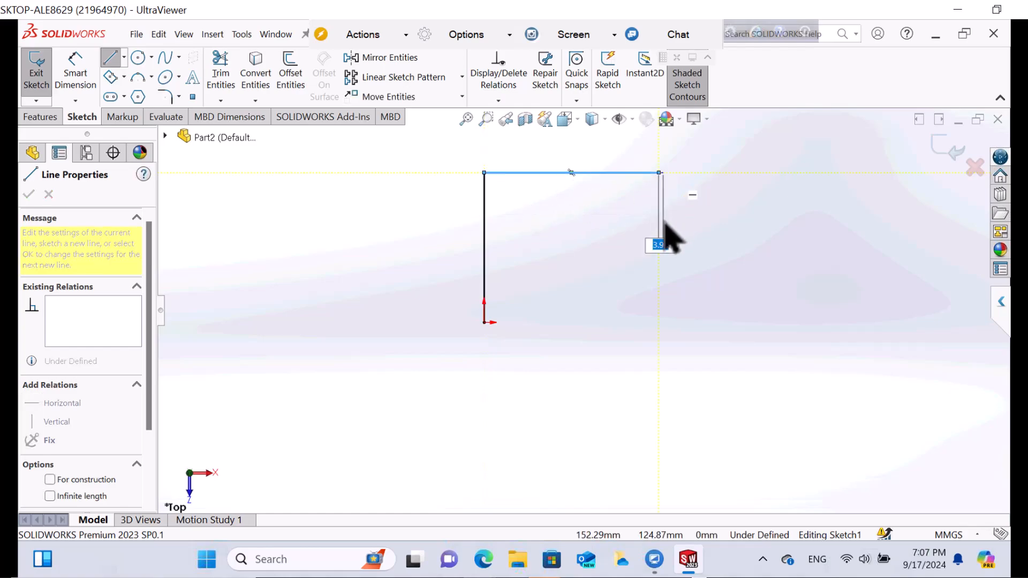
pyautogui.click(637, 222)
pyautogui.click(606, 220)
pyautogui.press('Escape')
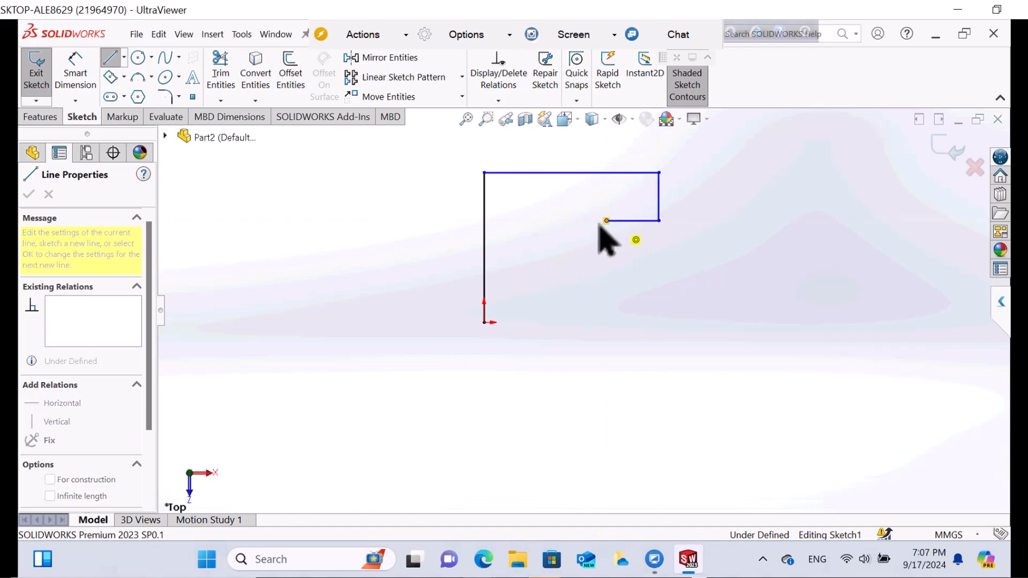
# - Continue the profile with a tangent arc bulging left, about 25 mm in radius, and lines about 44 mm right, 36 mm down and back to the origin
pyautogui.press('a')
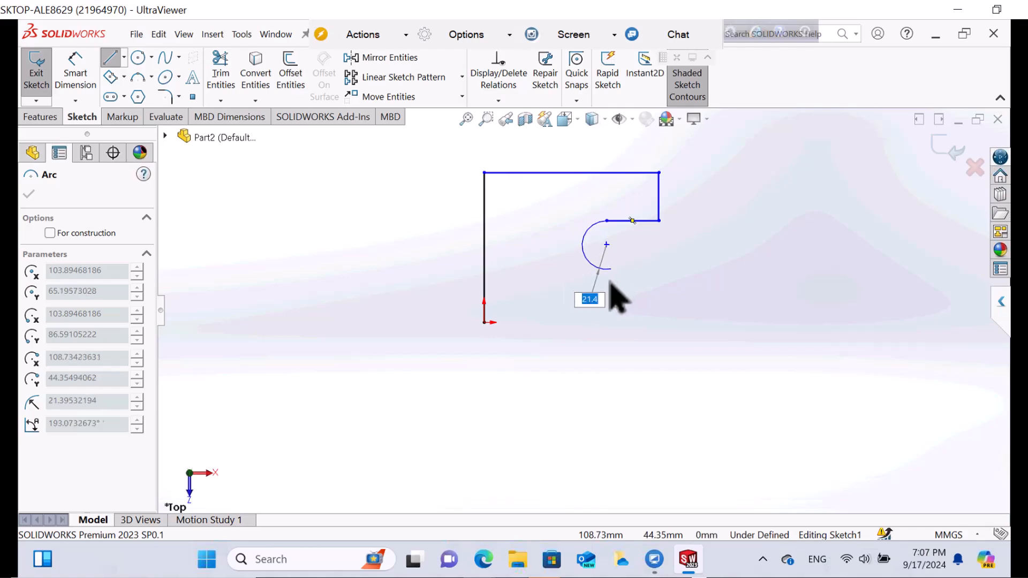
pyautogui.click(657, 299)
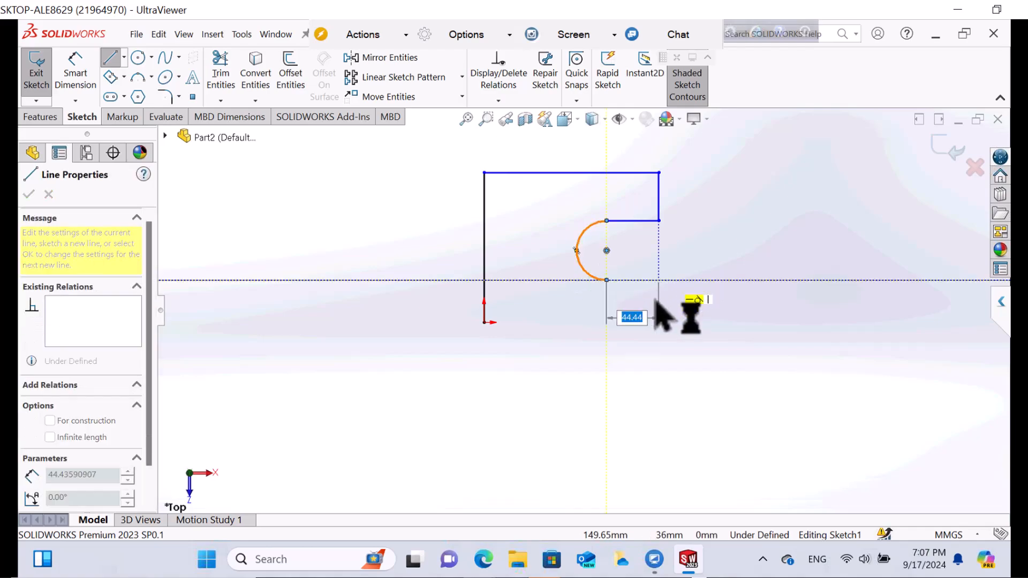
pyautogui.click(663, 321)
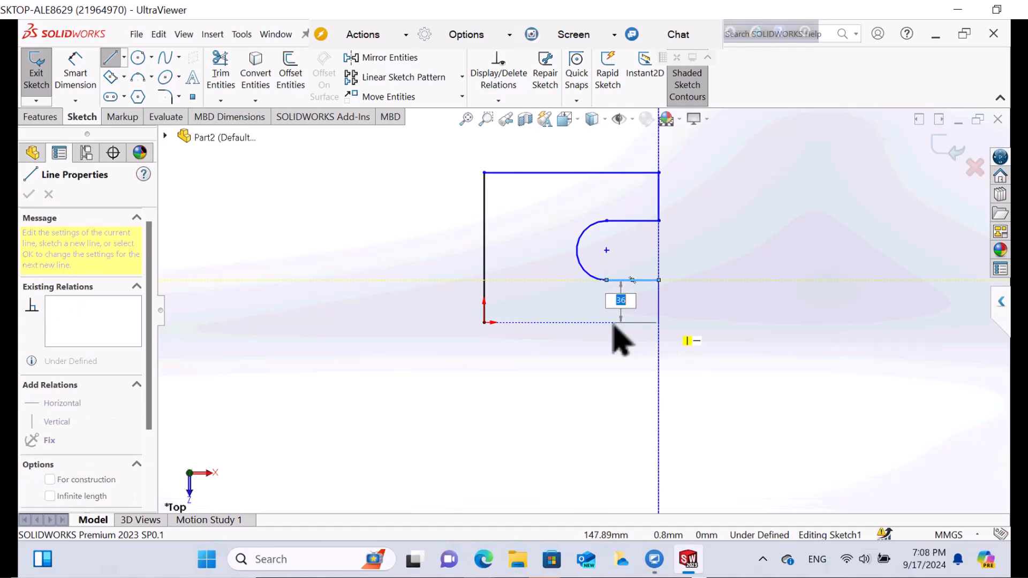
pyautogui.click(639, 325)
pyautogui.click(487, 329)
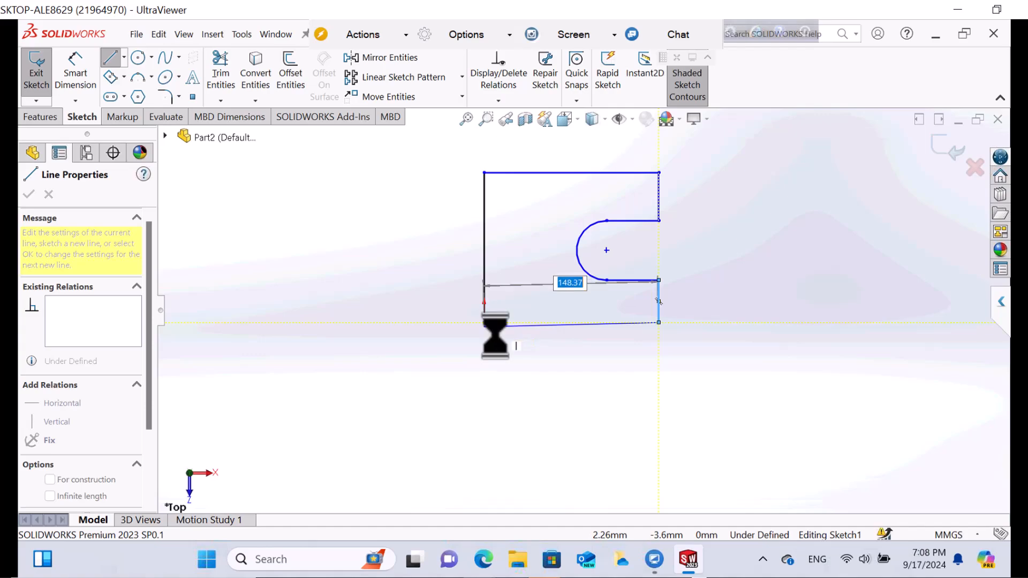
pyautogui.rightClick(486, 327)
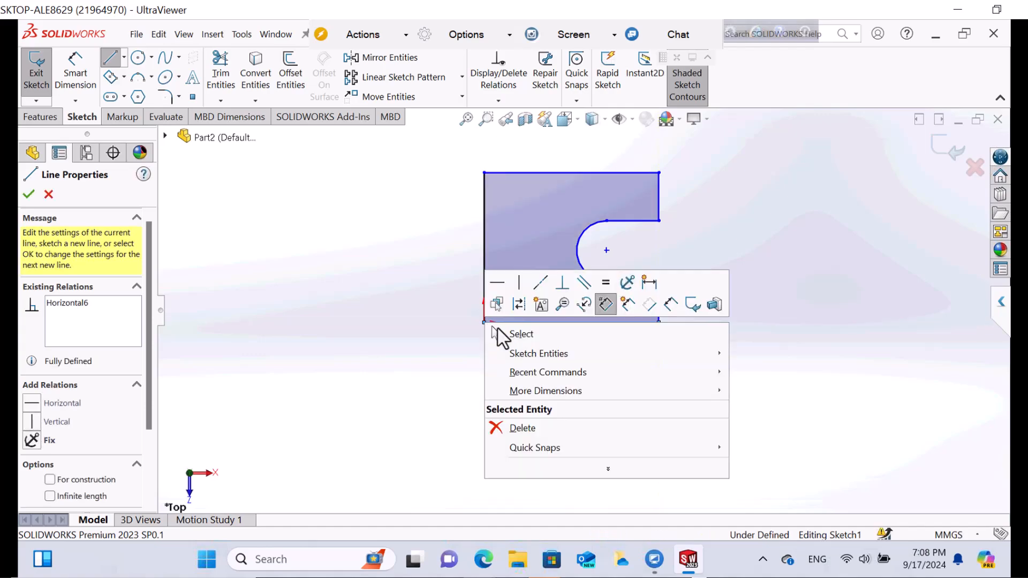
pyautogui.click(522, 335)
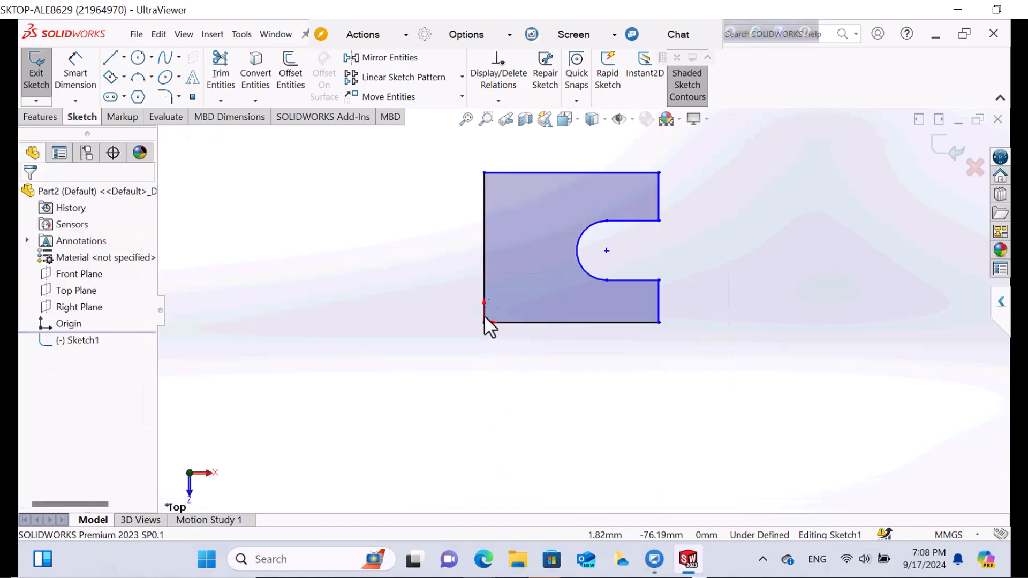
pyautogui.moveTo(486, 413); pyautogui.dragTo(498, 236, button='right')
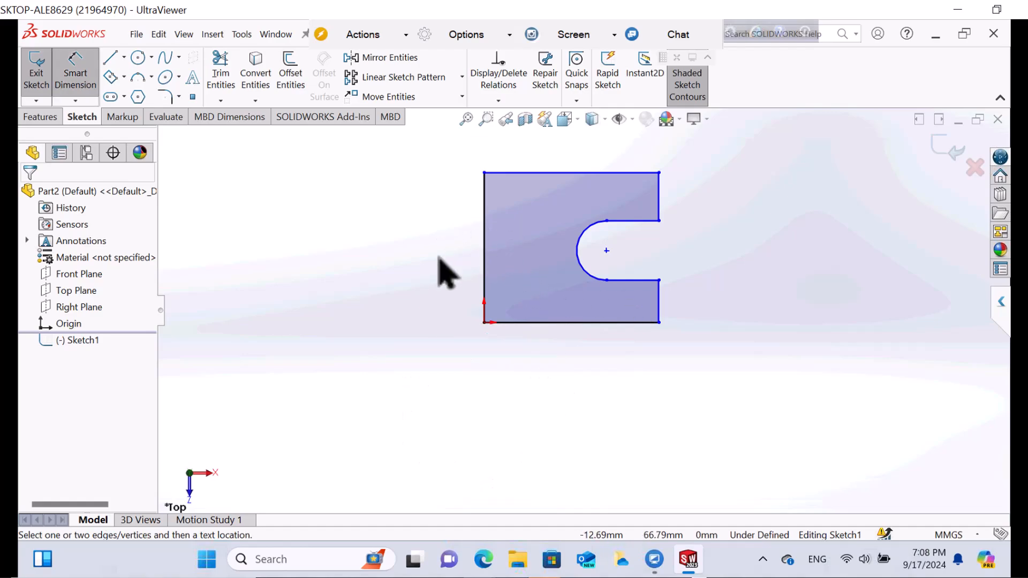
pyautogui.press('Escape')
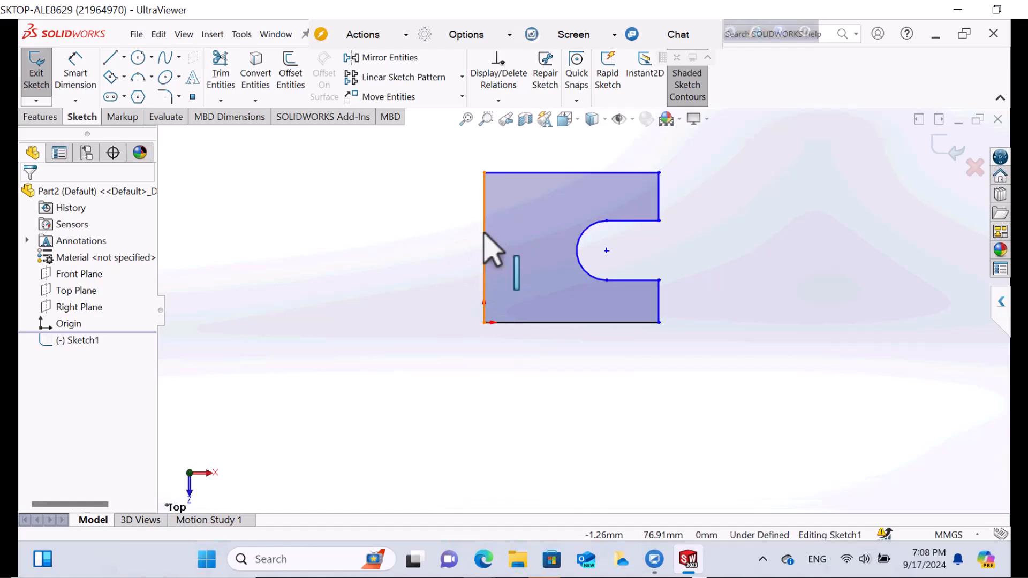
pyautogui.click(422, 239)
# - Dimension the profile's left vertical edge to 48 mm
pyautogui.moveTo(423, 303); pyautogui.dragTo(411, 183, button='right')
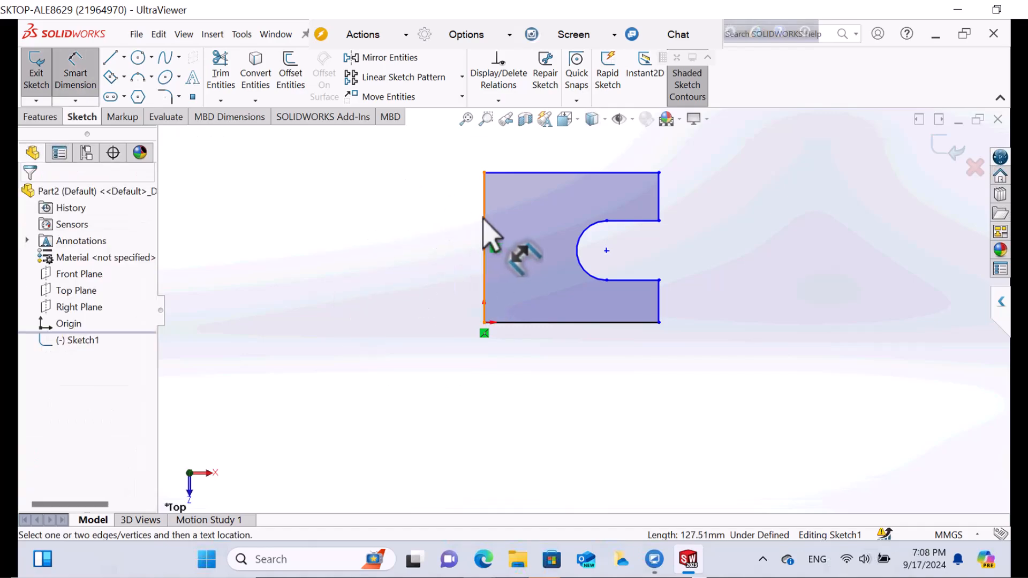
pyautogui.click(482, 222)
pyautogui.click(434, 235)
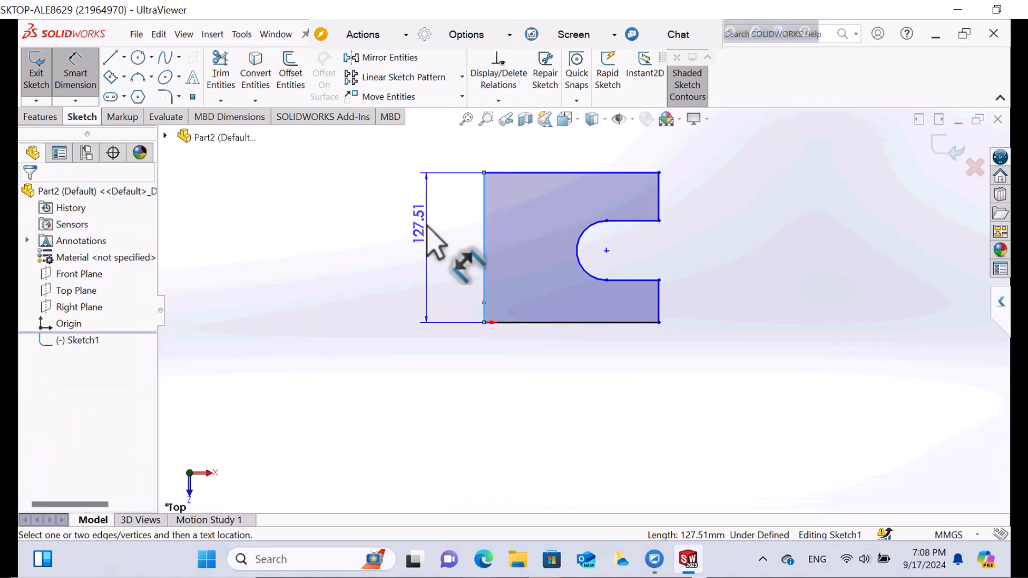
pyautogui.write('48')
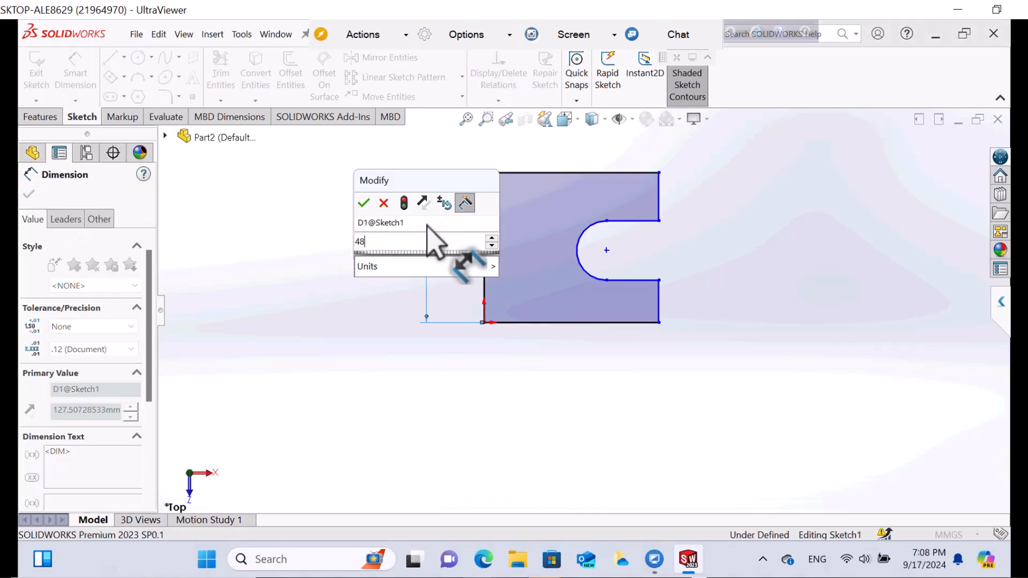
pyautogui.press('Return')
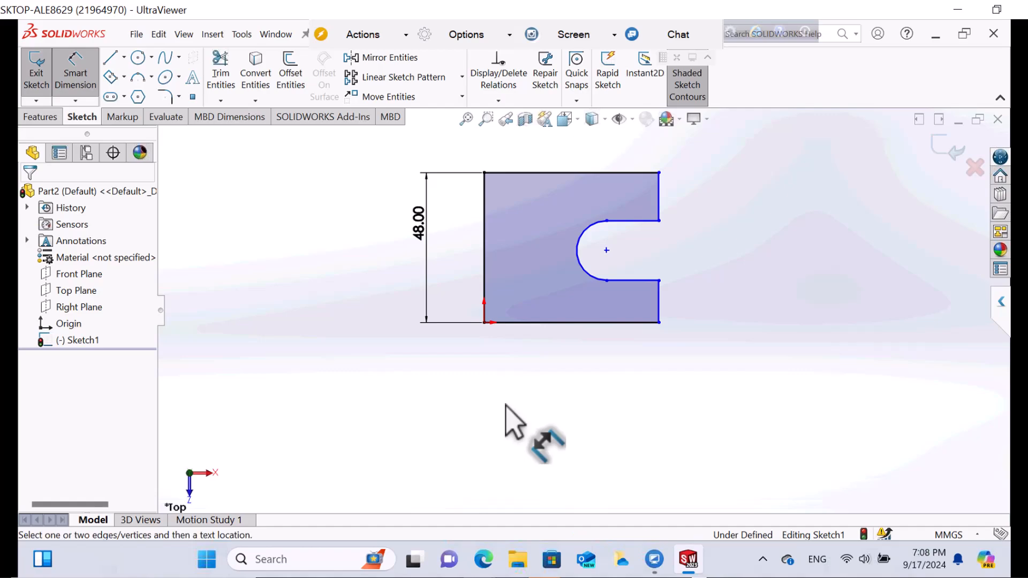
# - Dimension the profile's top horizontal edge to 54 mm
pyautogui.click(625, 173)
pyautogui.click(625, 159)
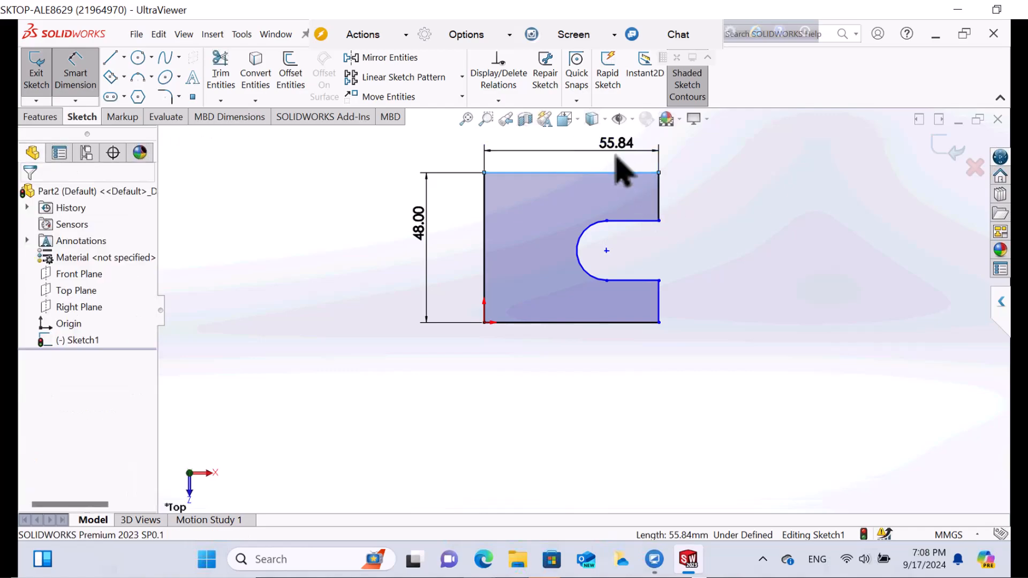
pyautogui.write('54')
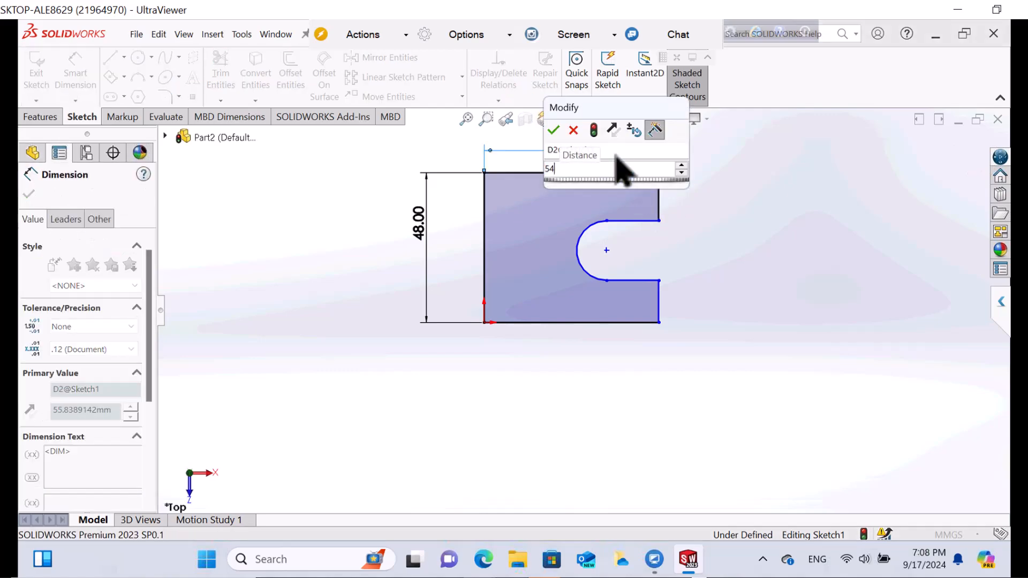
pyautogui.press('Return')
pyautogui.press('Escape')
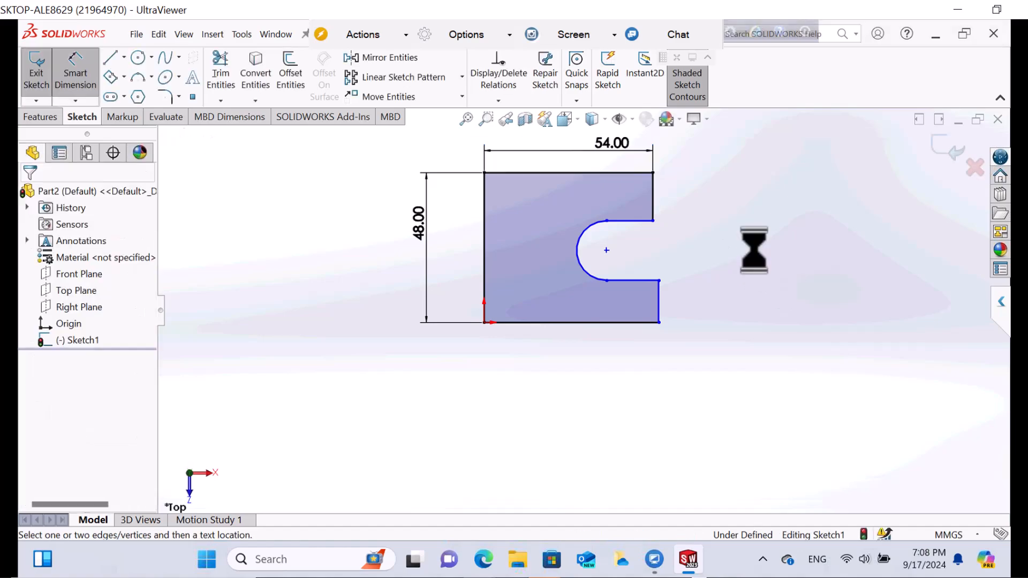
# - Dimension both the right vertical edge above the slot and the slot's upper straight edge to 12 mm
pyautogui.click(656, 214)
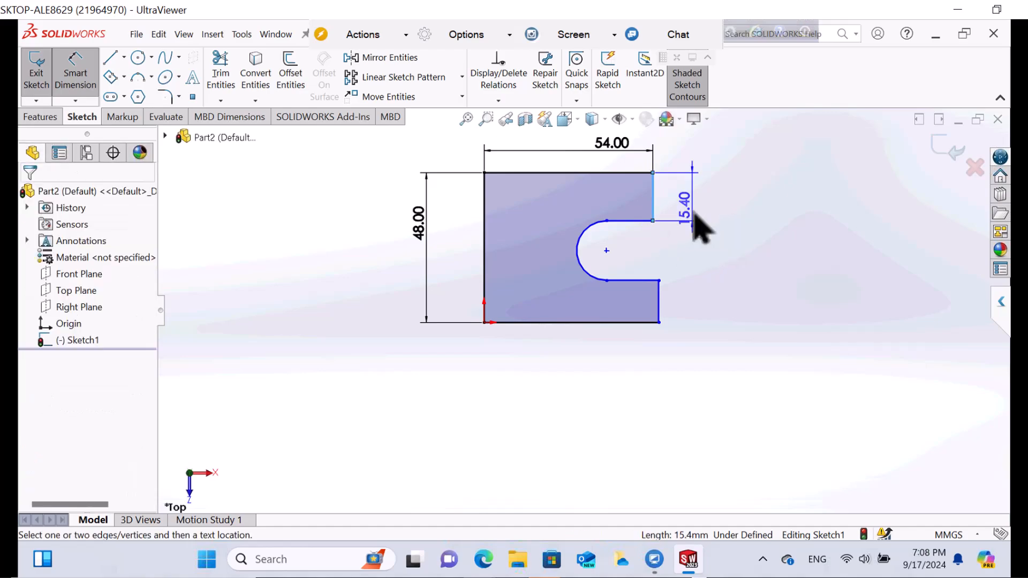
pyautogui.click(694, 214)
pyautogui.press('Return')
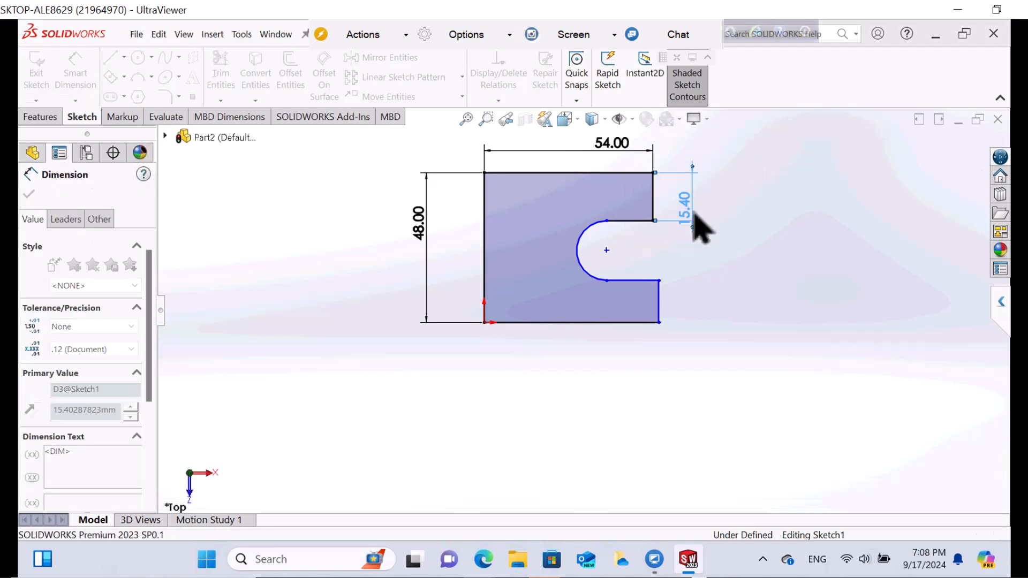
pyautogui.click(641, 212)
pyautogui.click(640, 238)
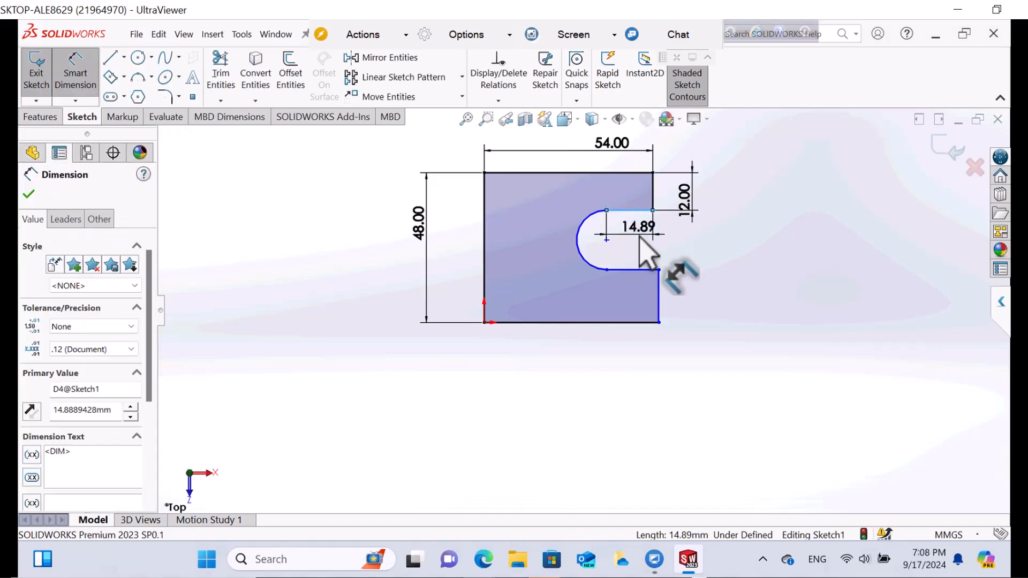
pyautogui.write('12')
pyautogui.press('Return')
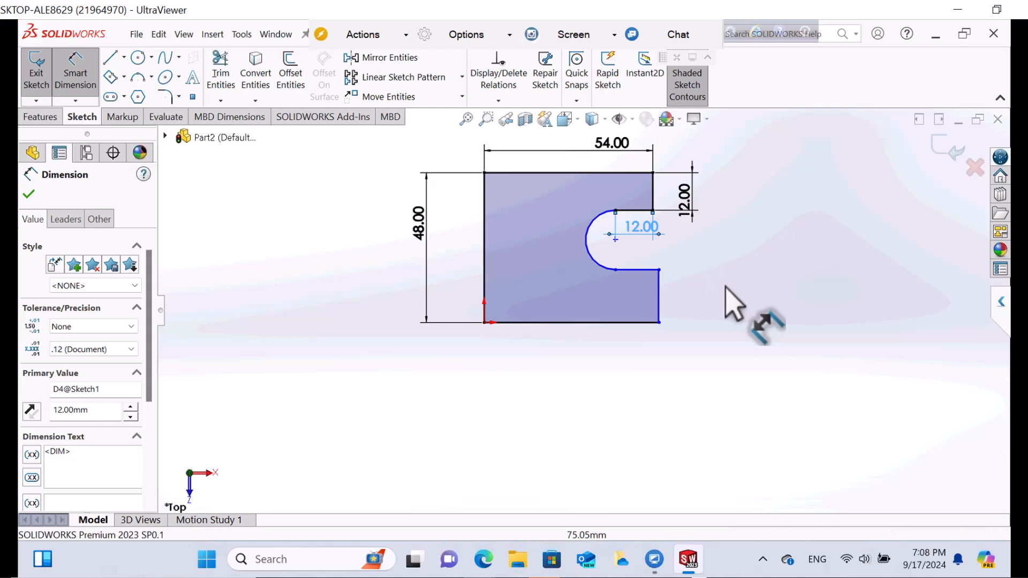
pyautogui.rightClick(730, 292)
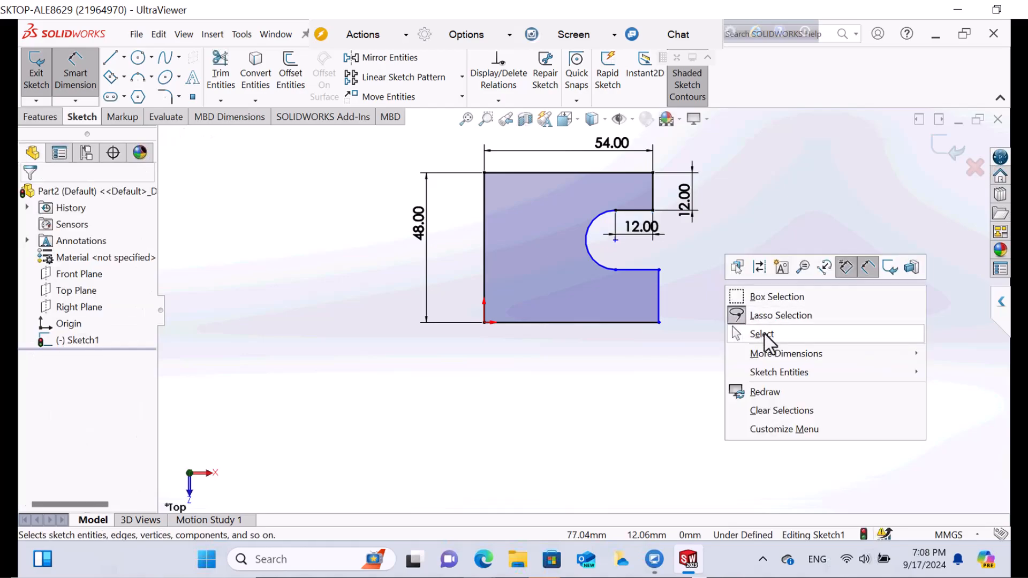
pyautogui.click(765, 334)
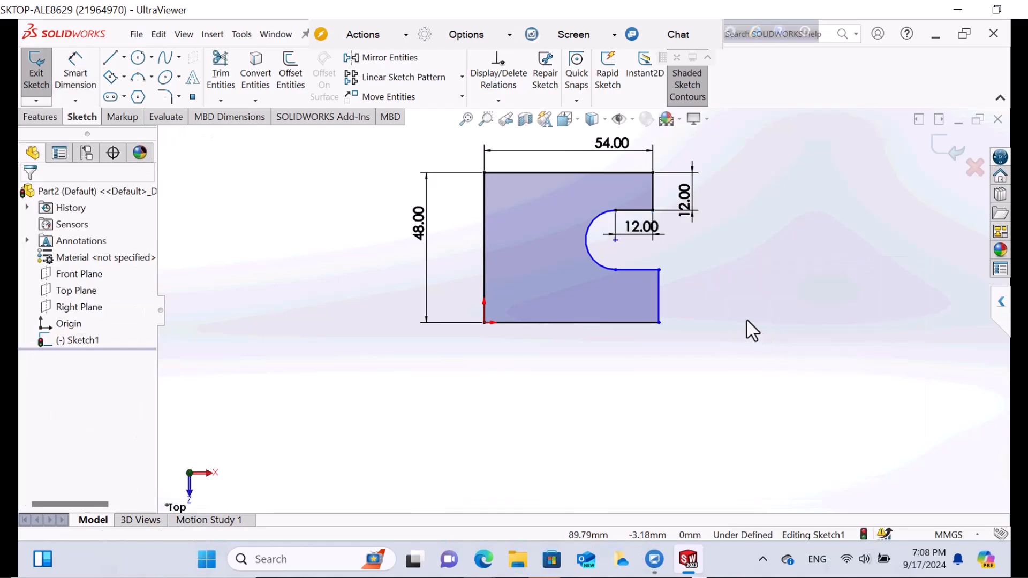
# - Add a Vertical relation between the profile's outer corner above the slot and the outer corner below it
pyautogui.click(658, 269)
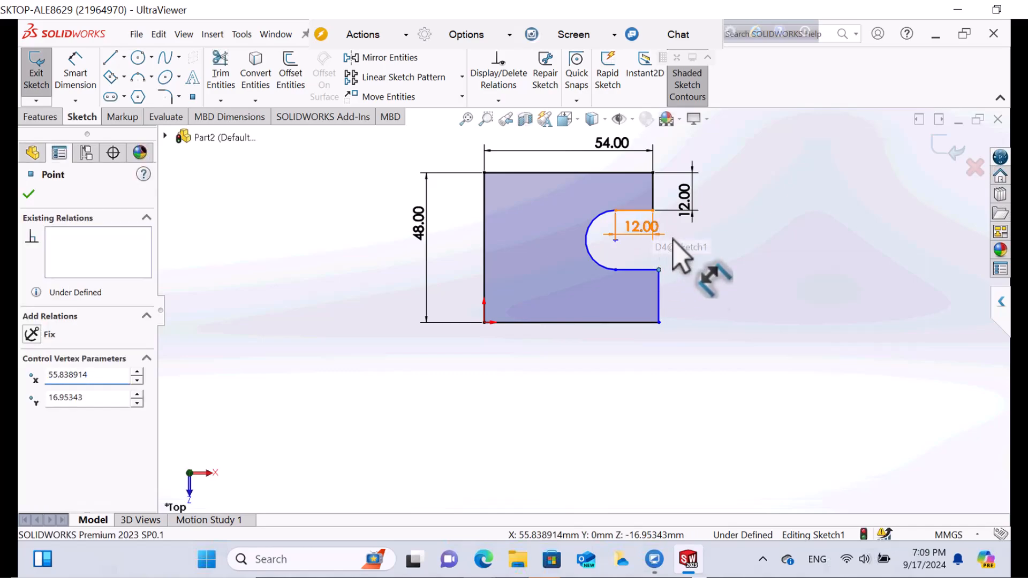
pyautogui.click(663, 233)
pyautogui.click(686, 236)
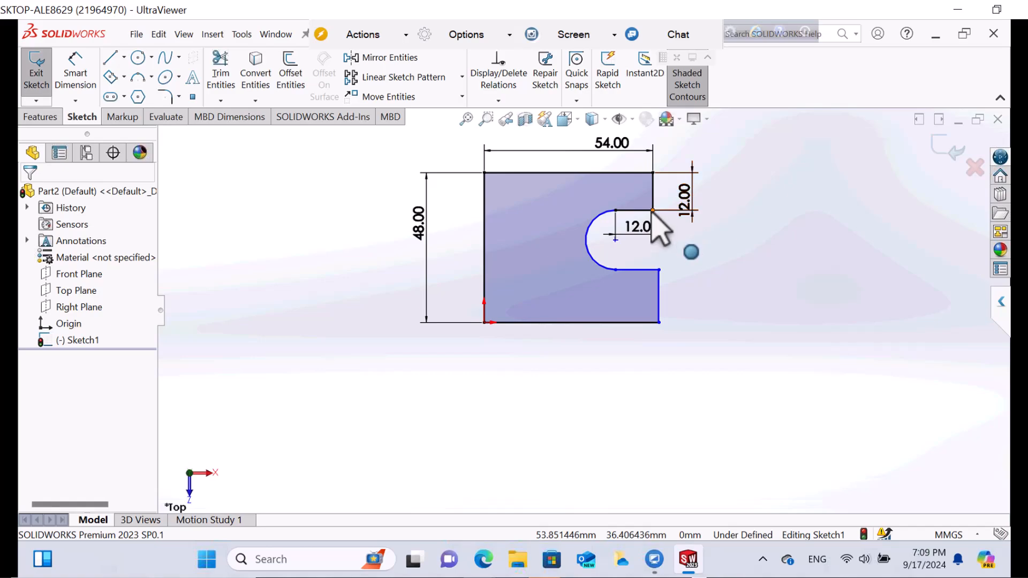
pyautogui.click(659, 270)
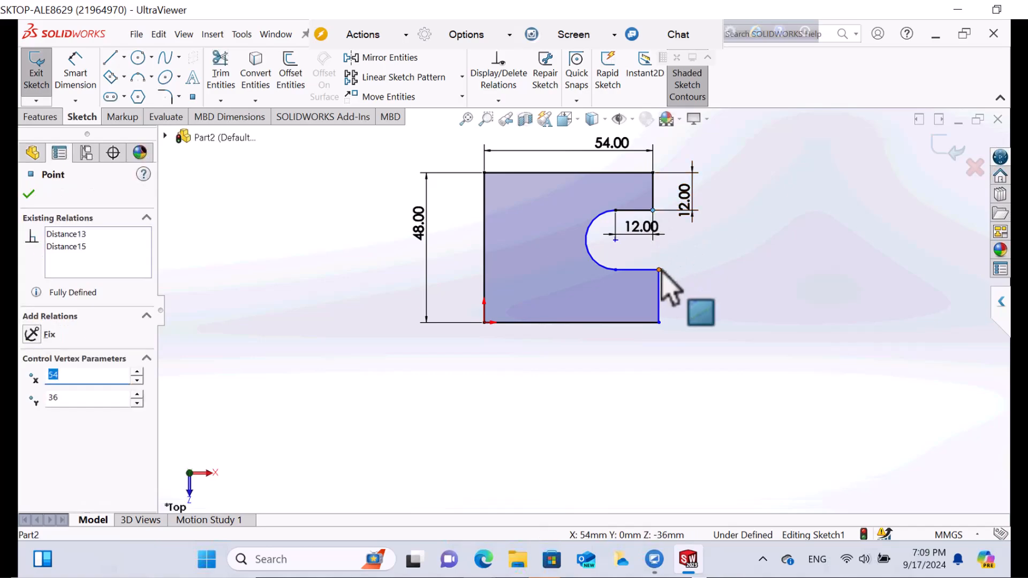
pyautogui.keyDown('ctrl'); pyautogui.click(660, 270); pyautogui.keyUp('ctrl')
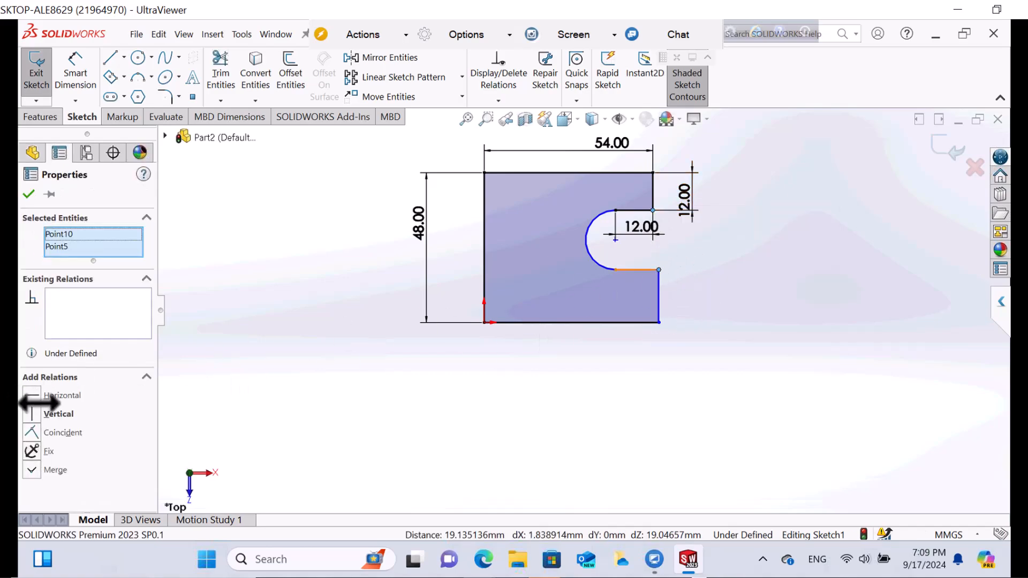
pyautogui.click(34, 414)
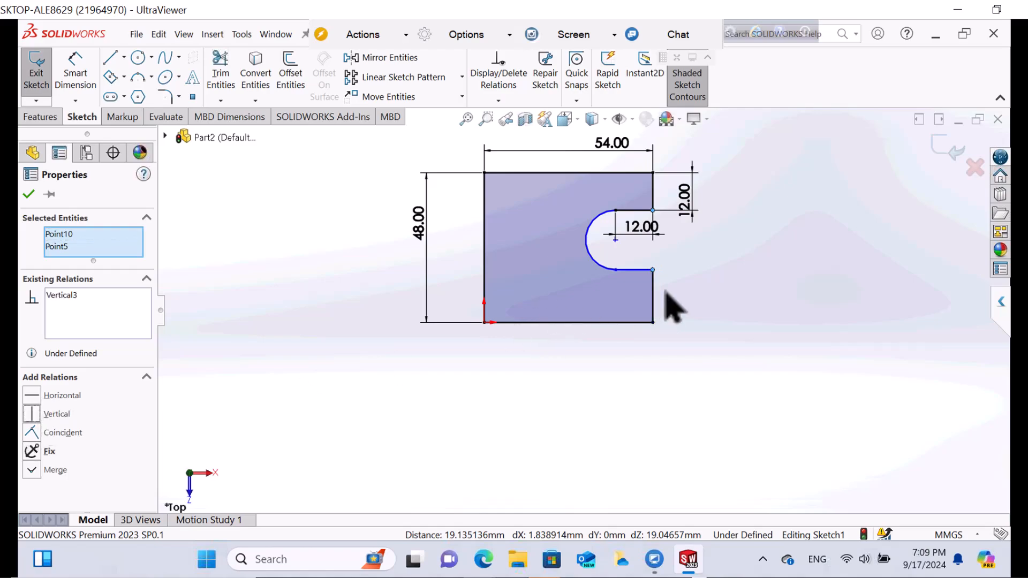
pyautogui.click(741, 271)
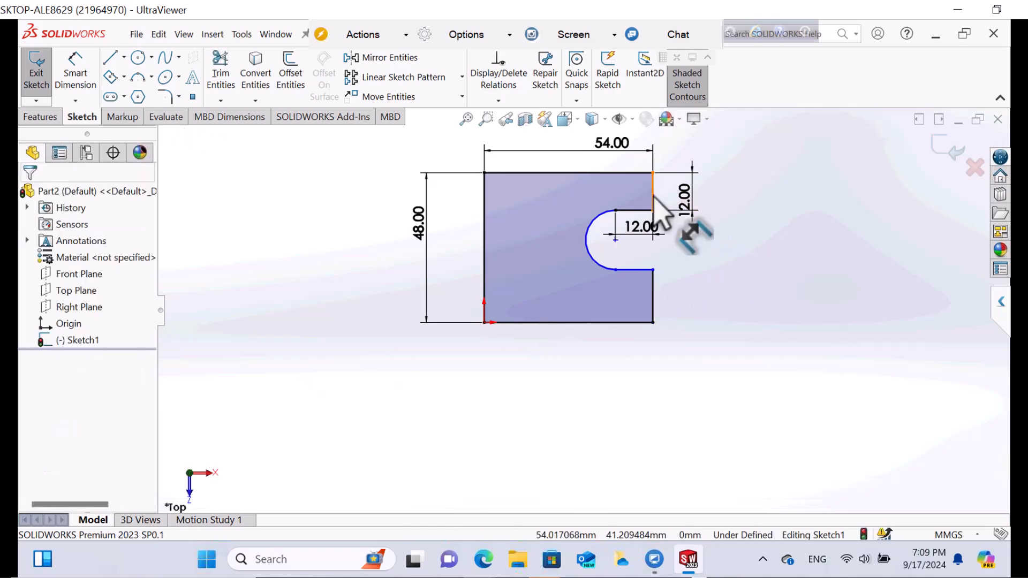
# - Make the profile's right vertical edges above and below the slot equal in length
pyautogui.click(652, 282)
pyautogui.keyDown('ctrl'); pyautogui.click(651, 284); pyautogui.keyUp('ctrl')
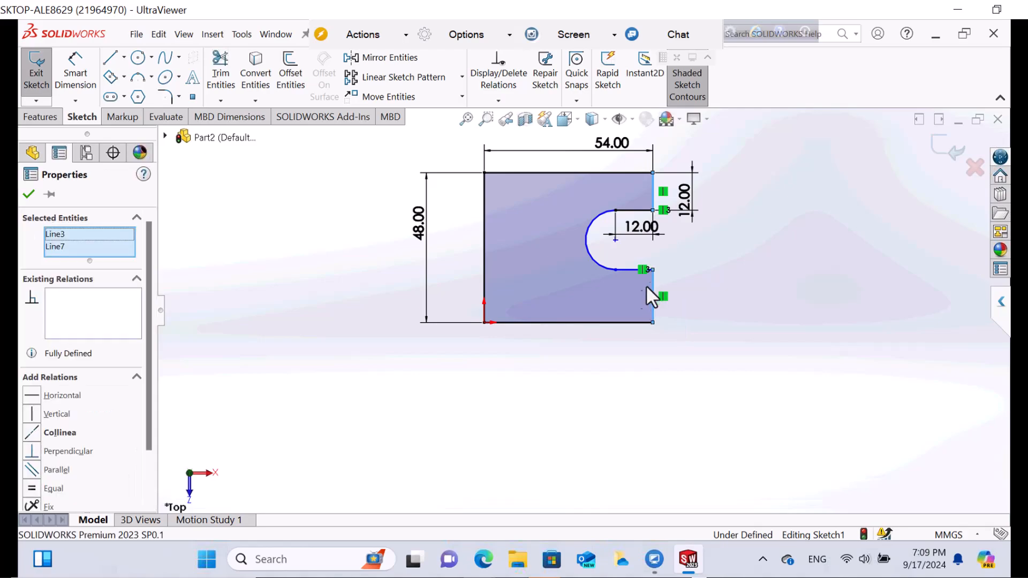
pyautogui.click(37, 489)
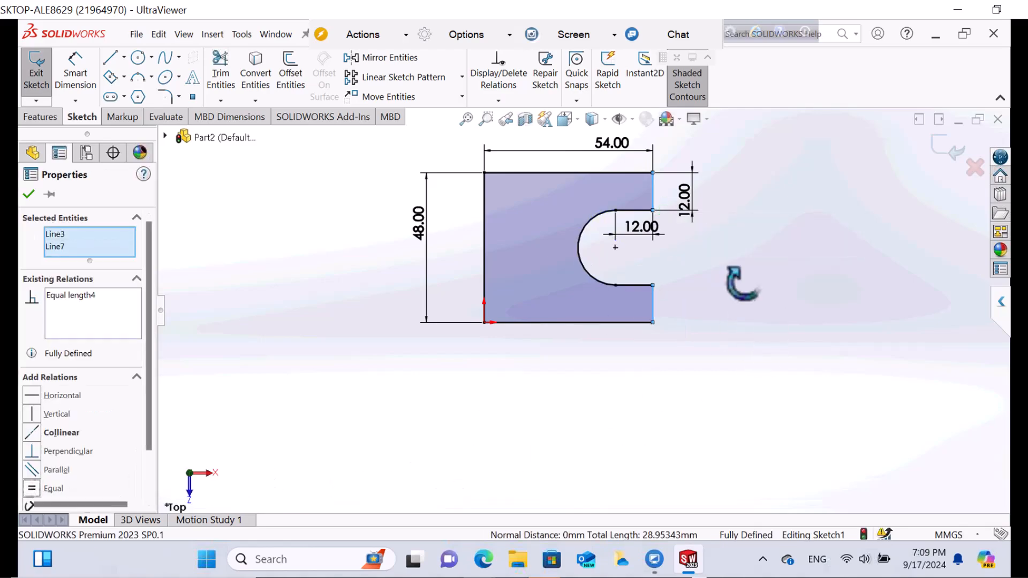
pyautogui.click(741, 281)
# - Sketch a corner rectangle about 13 mm wide and 10 mm high inside the plate from the profile's upper-left corner
pyautogui.scroll(-2, 742, 282)
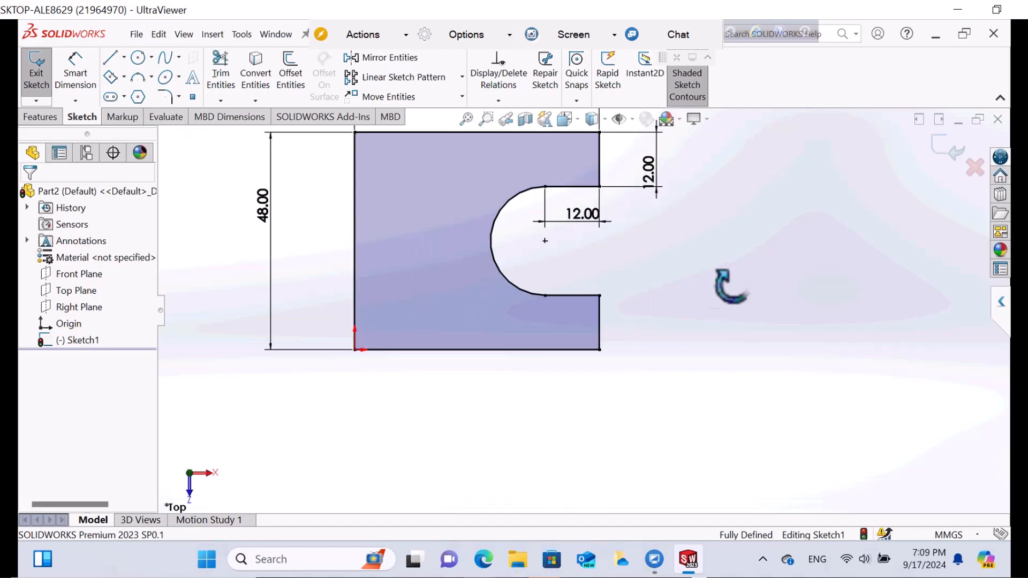
pyautogui.scroll(2, 581, 307)
pyautogui.click(111, 80)
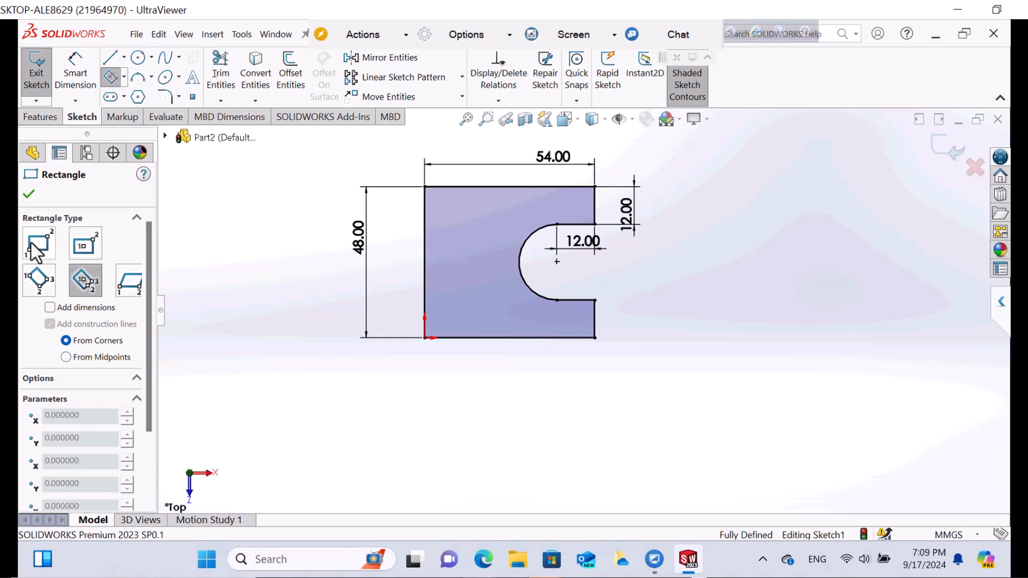
pyautogui.click(33, 245)
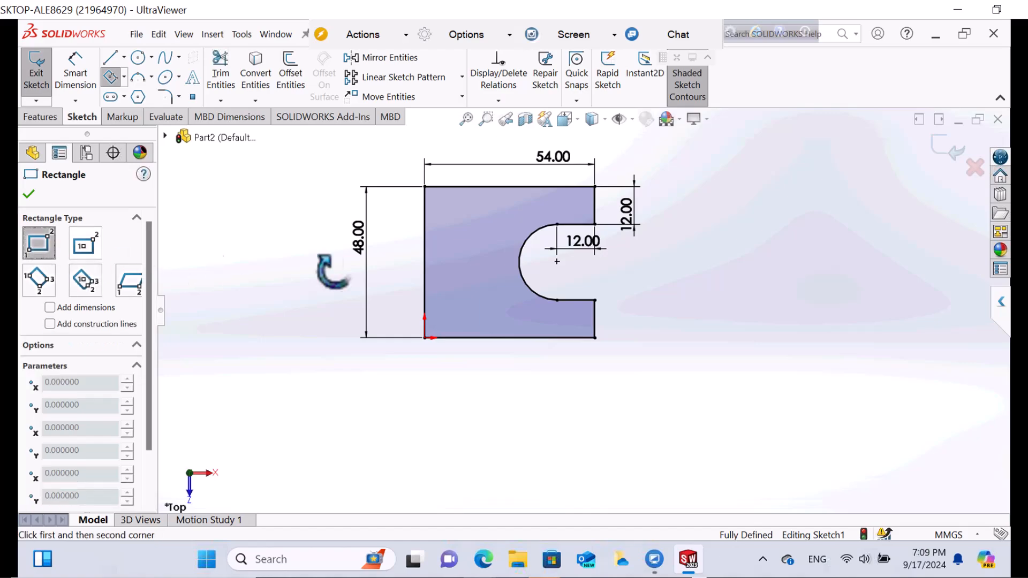
pyautogui.click(425, 187)
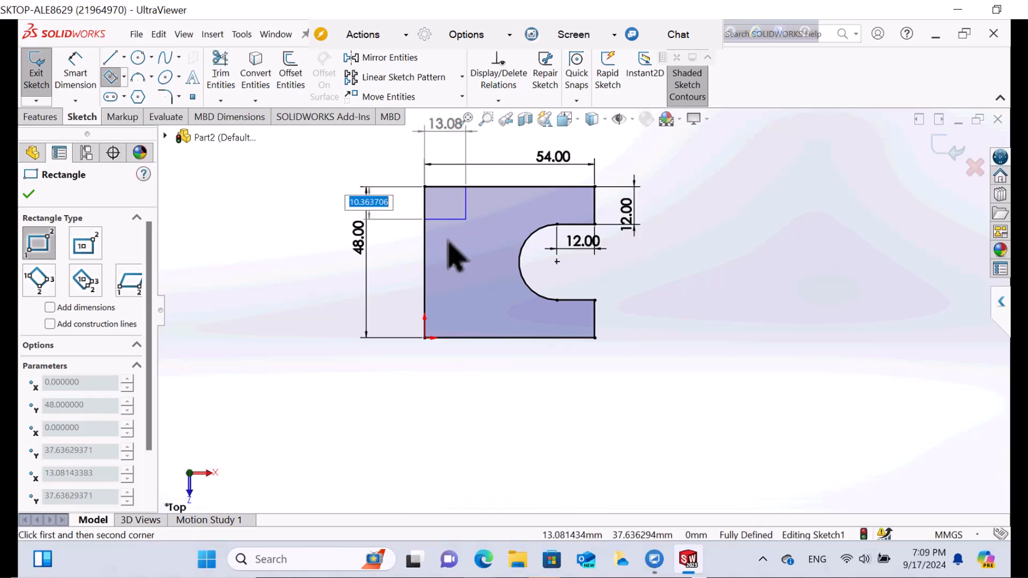
pyautogui.click(466, 220)
# - Dimension the corner rectangle's vertical side to 18 mm
pyautogui.moveTo(390, 324); pyautogui.dragTo(423, 152, button='right')
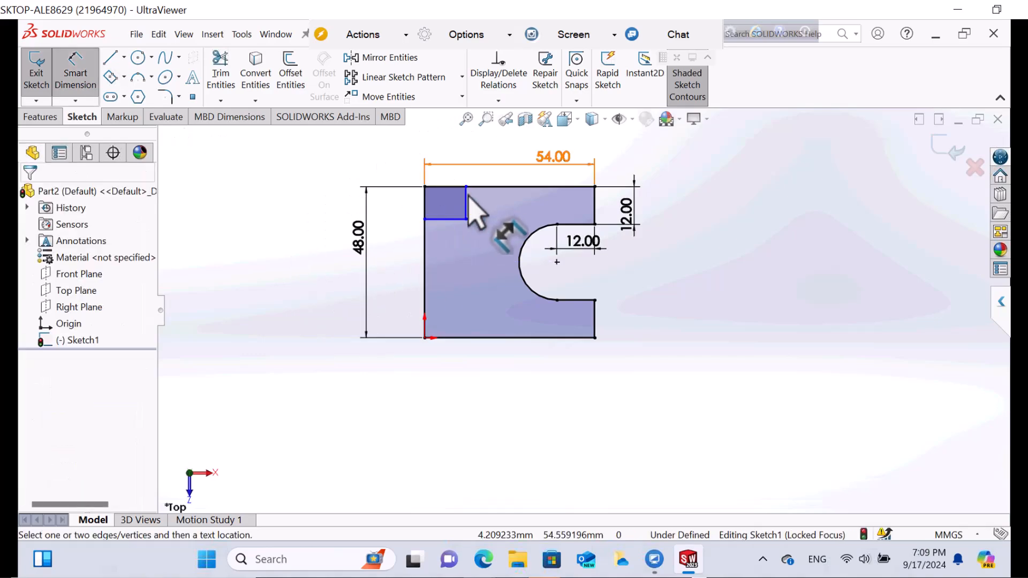
pyautogui.click(467, 202)
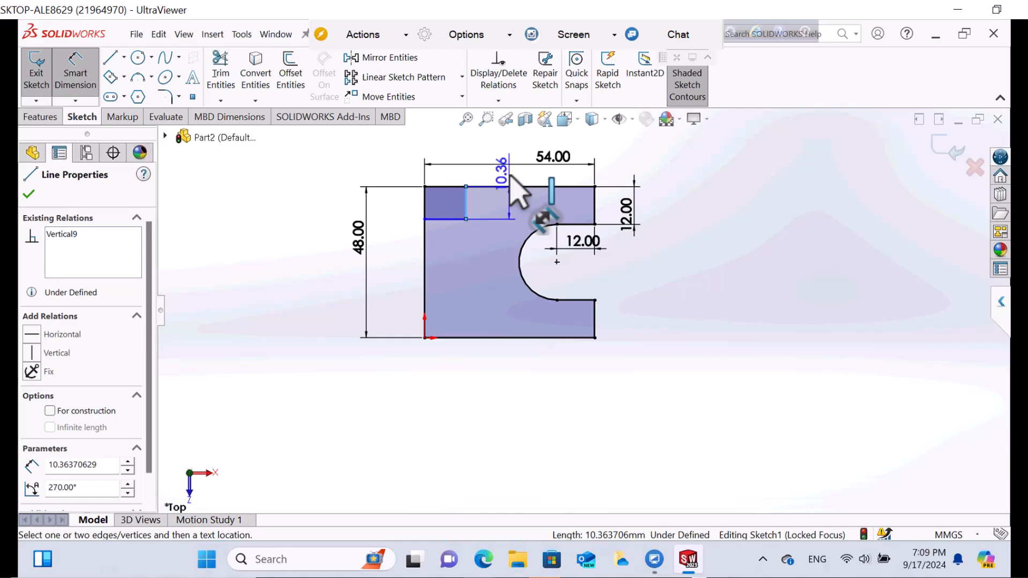
pyautogui.click(510, 178)
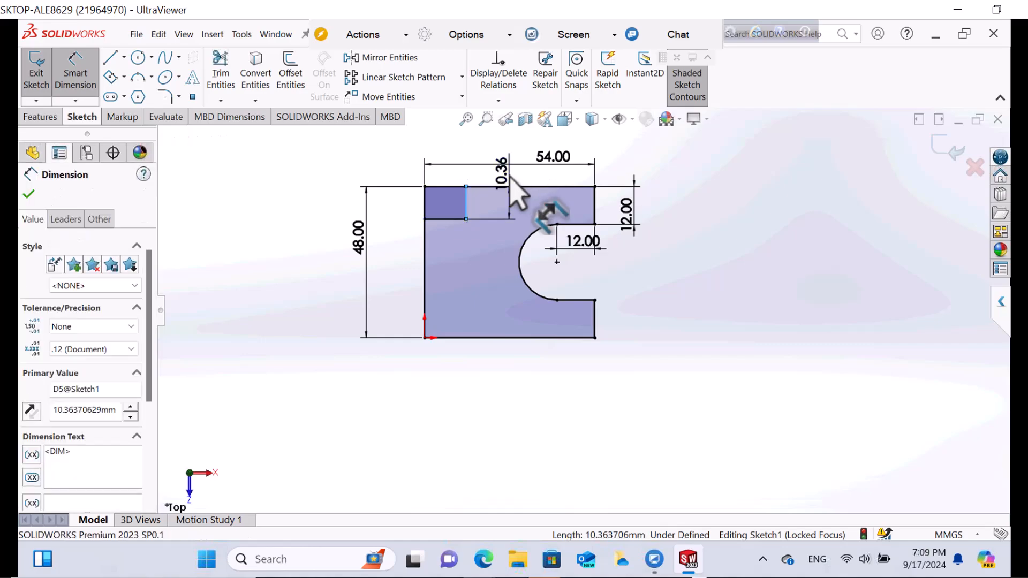
pyautogui.write('18')
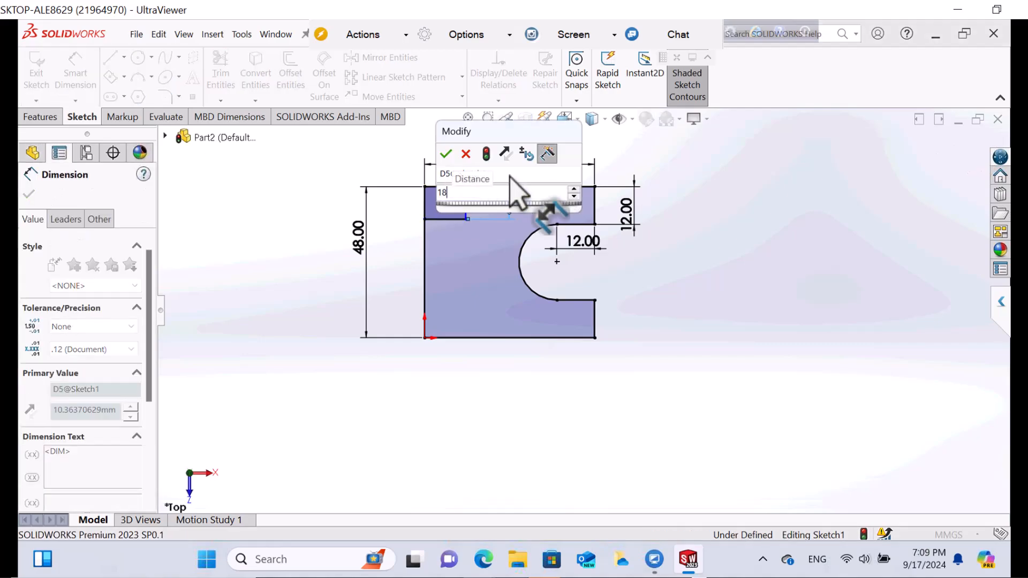
pyautogui.press('Return')
pyautogui.click(408, 272)
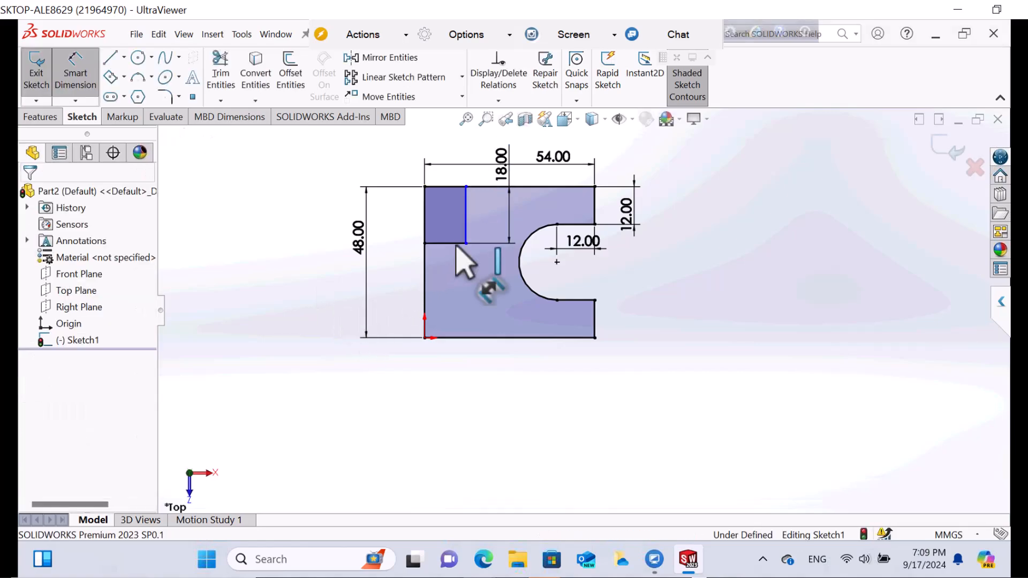
# - Dimension the corner rectangle's lower horizontal side to 18 mm
pyautogui.click(455, 243)
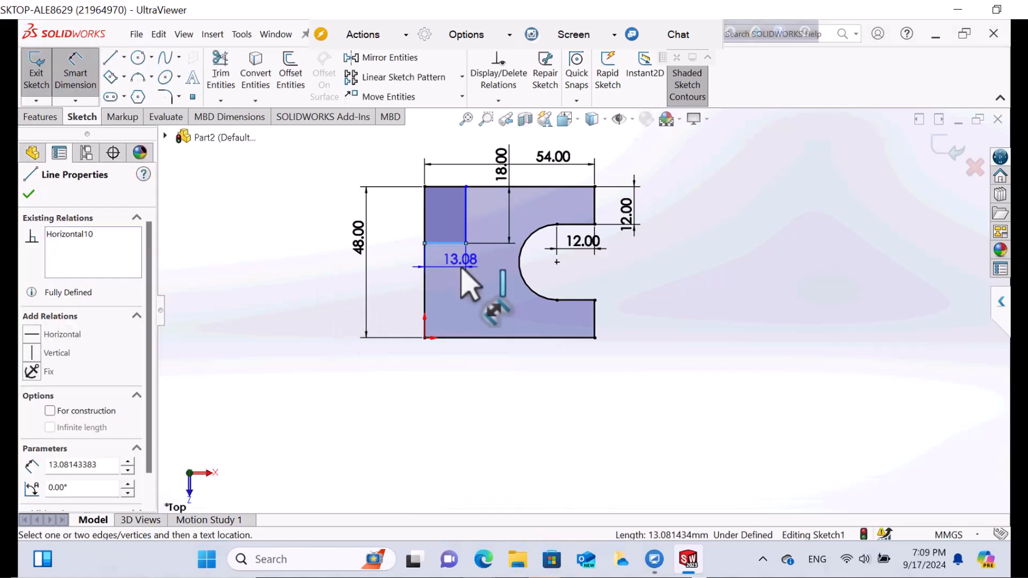
pyautogui.click(469, 283)
pyautogui.write('18')
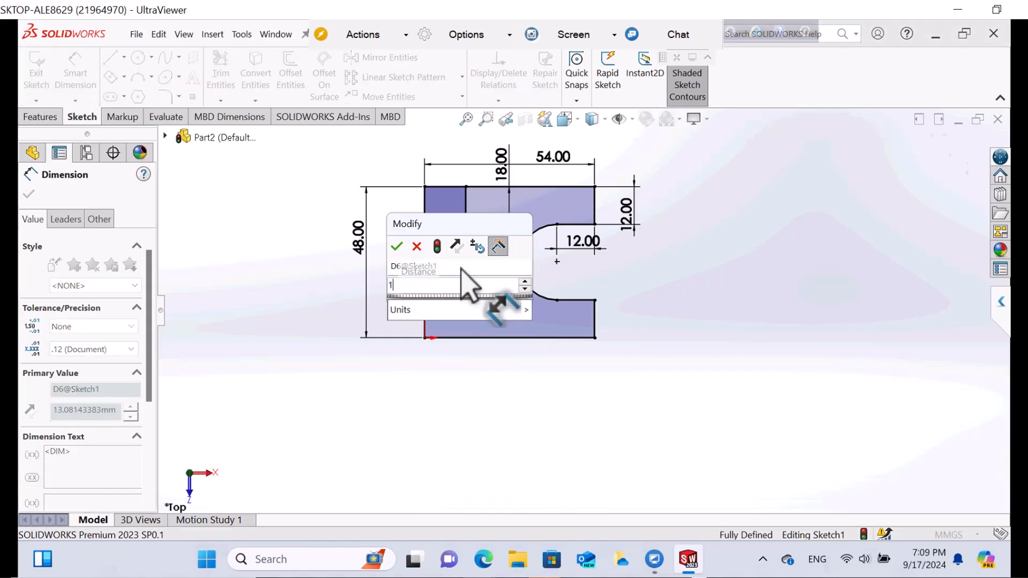
pyautogui.press('Return')
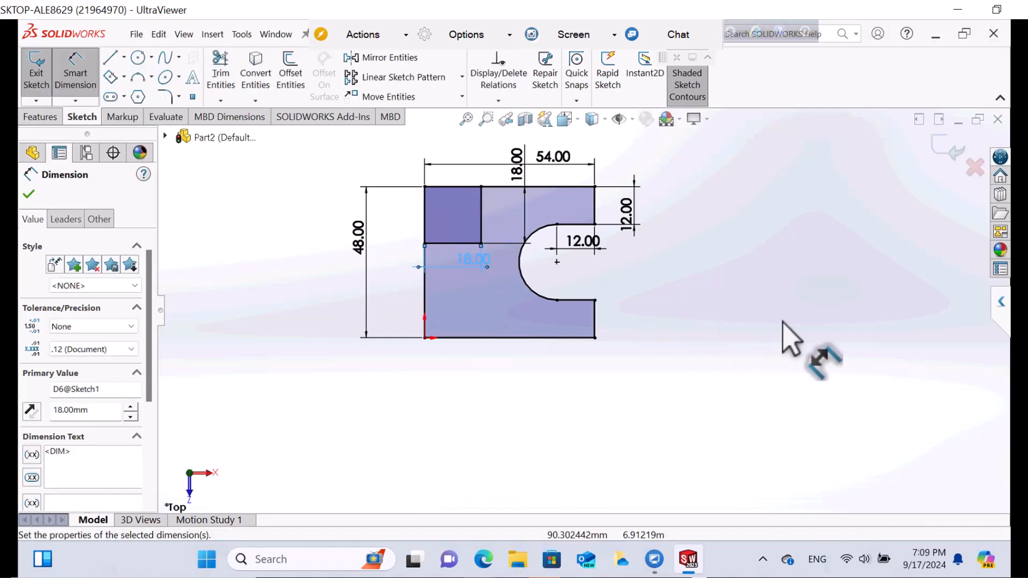
pyautogui.press('Escape')
# - Draw a horizontal construction line about 41 mm long from near the profile's left edge to the slot arc's center
pyautogui.press('l')
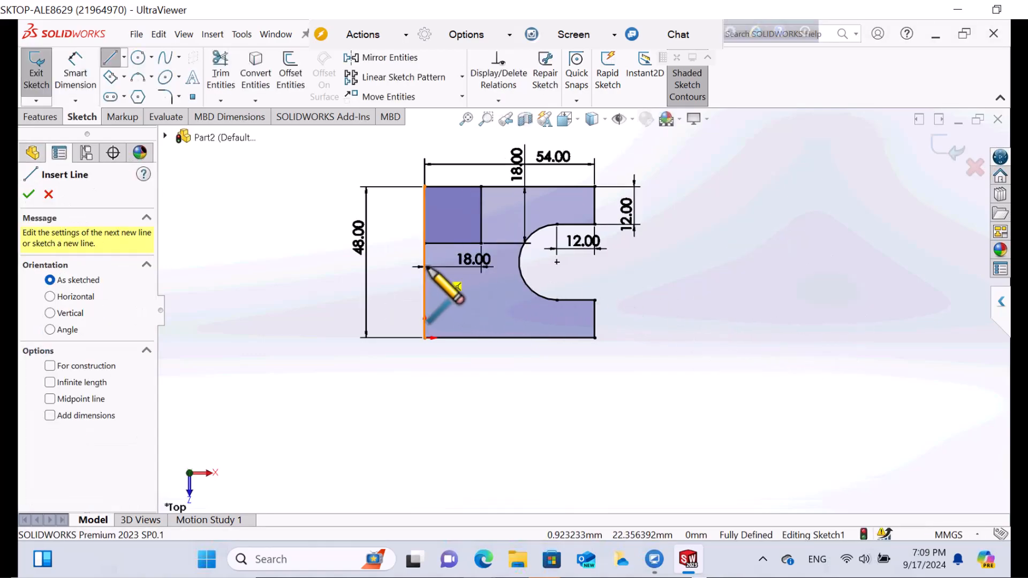
pyautogui.click(427, 264)
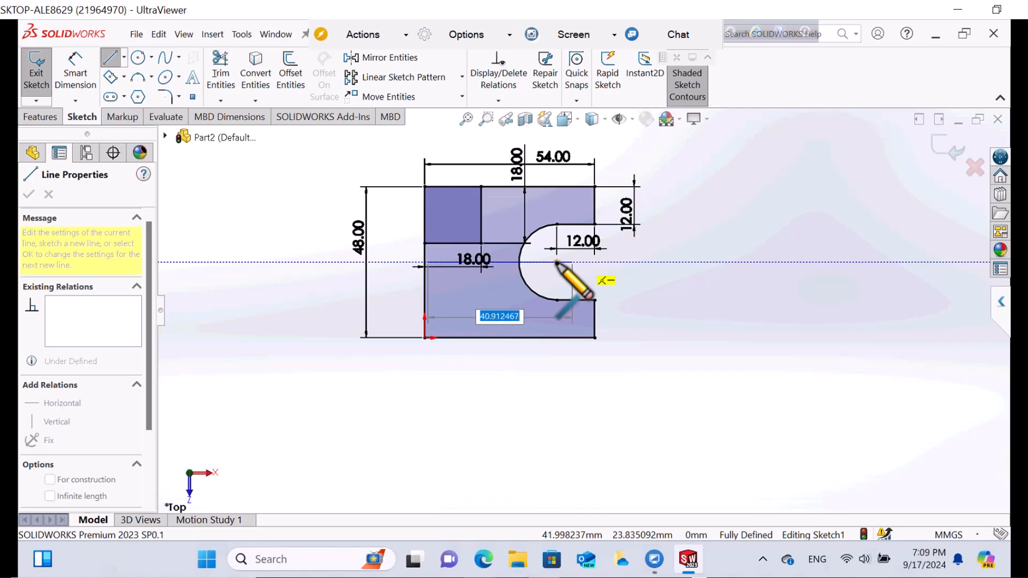
pyautogui.click(557, 262)
pyautogui.rightClick(560, 265)
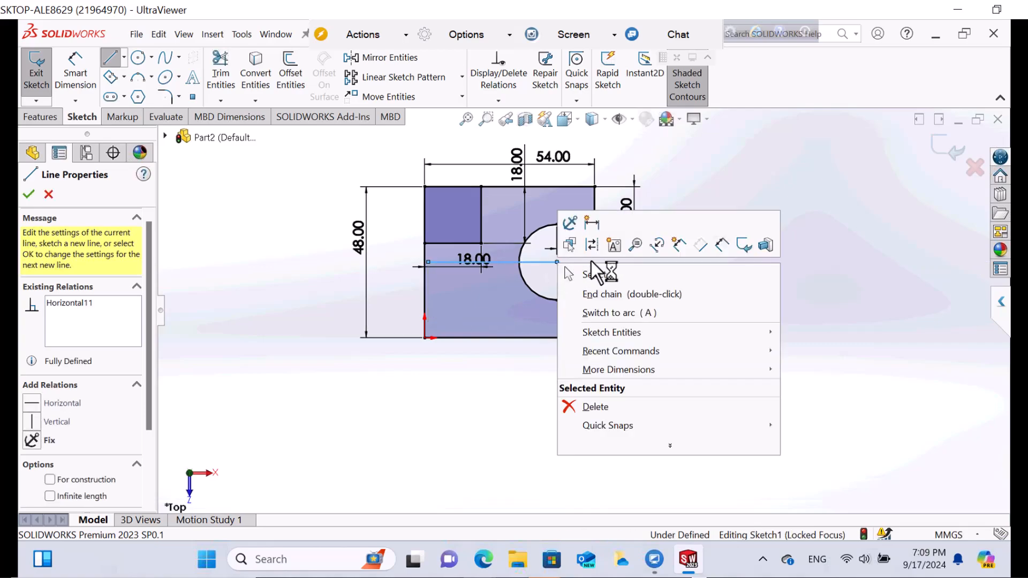
pyautogui.click(588, 248)
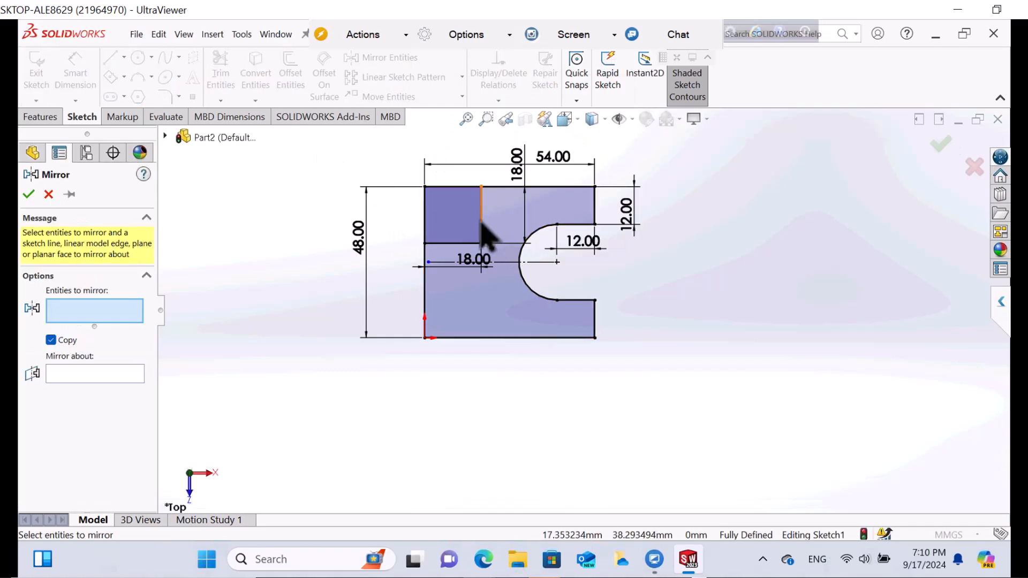
# - Mirror the corner square's right and lower sides about the horizontal construction line, keeping the originals
pyautogui.click(482, 224)
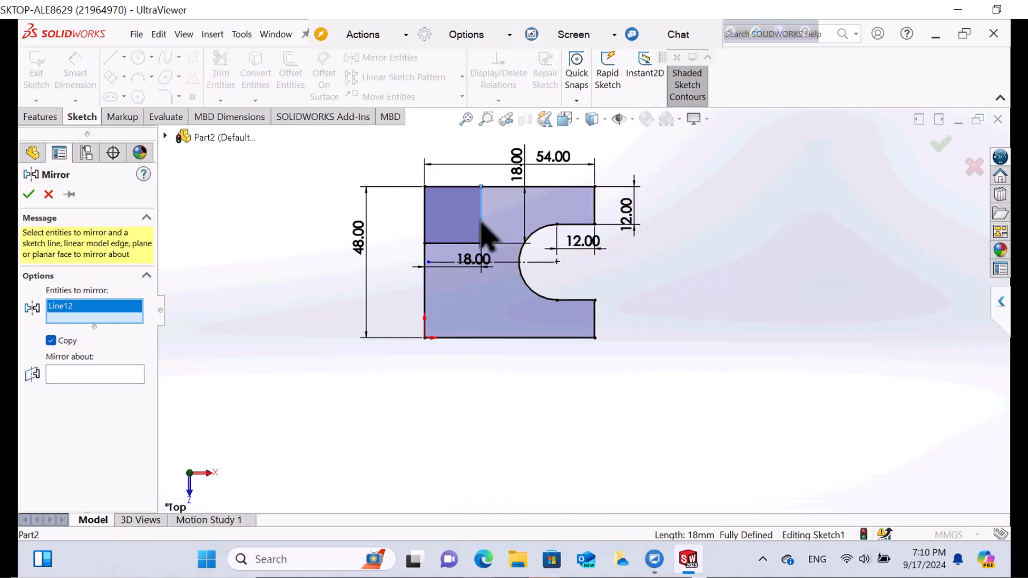
pyautogui.click(66, 370)
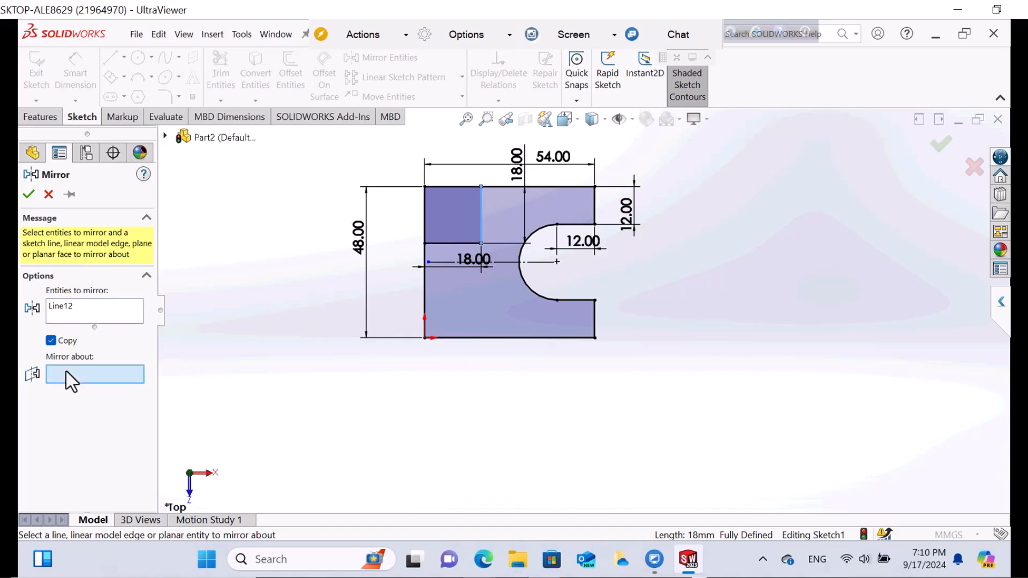
pyautogui.click(76, 311)
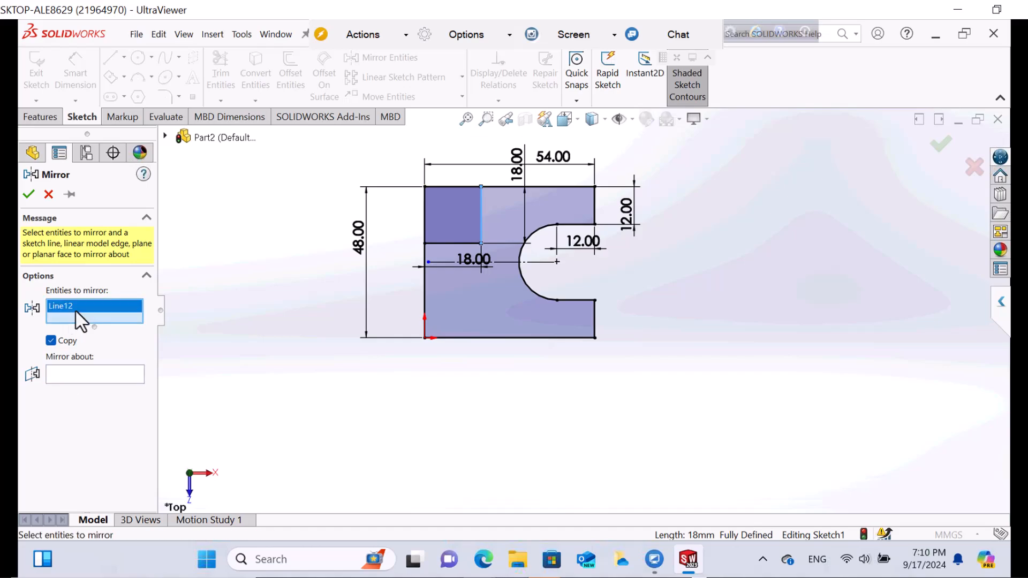
pyautogui.click(435, 244)
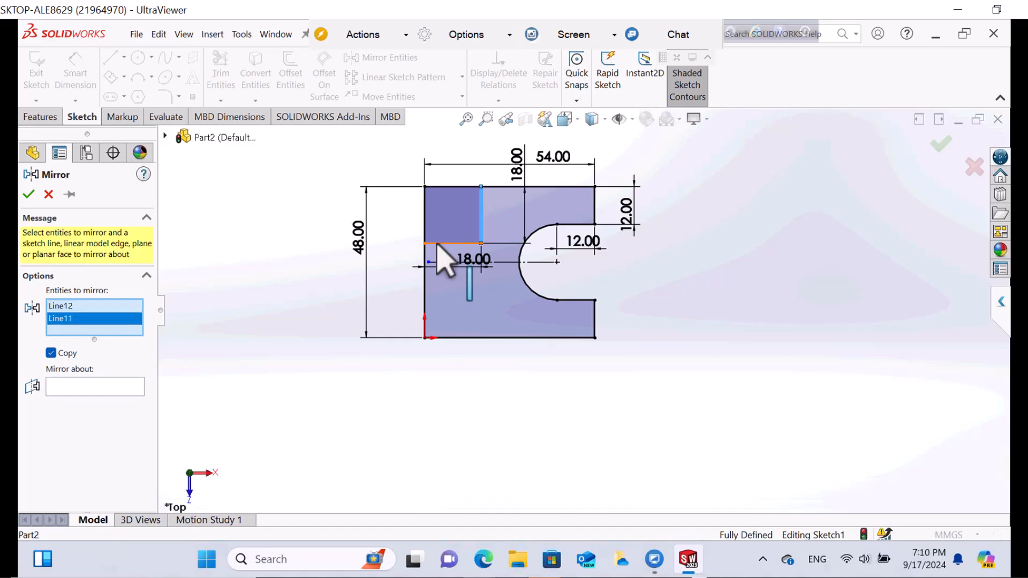
pyautogui.click(84, 388)
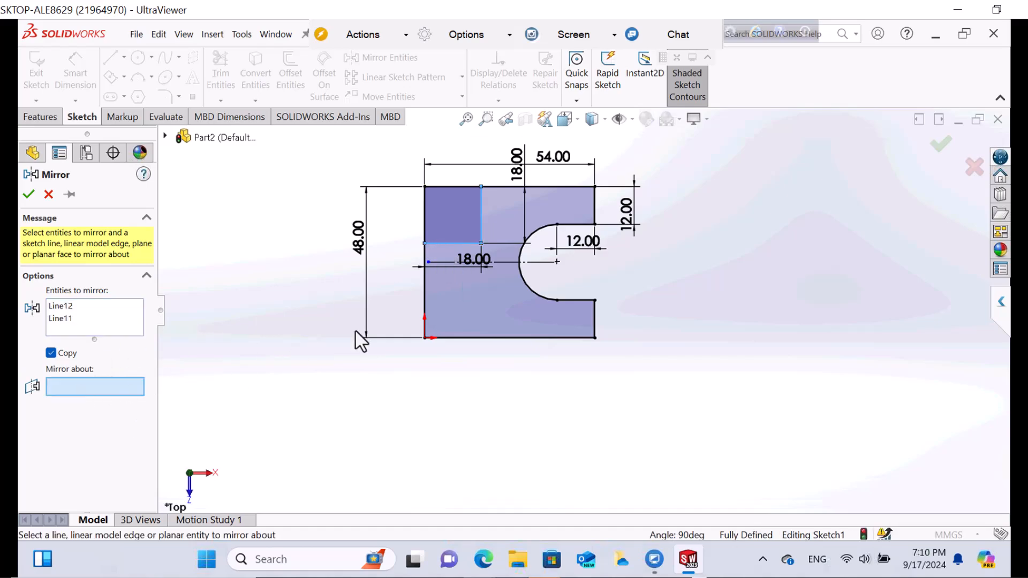
pyautogui.click(546, 262)
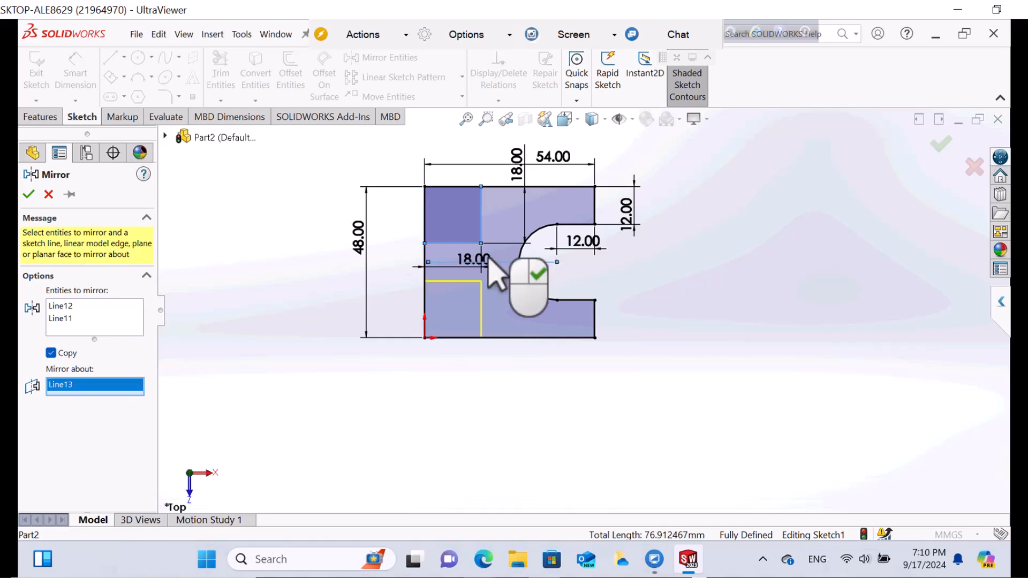
pyautogui.click(27, 197)
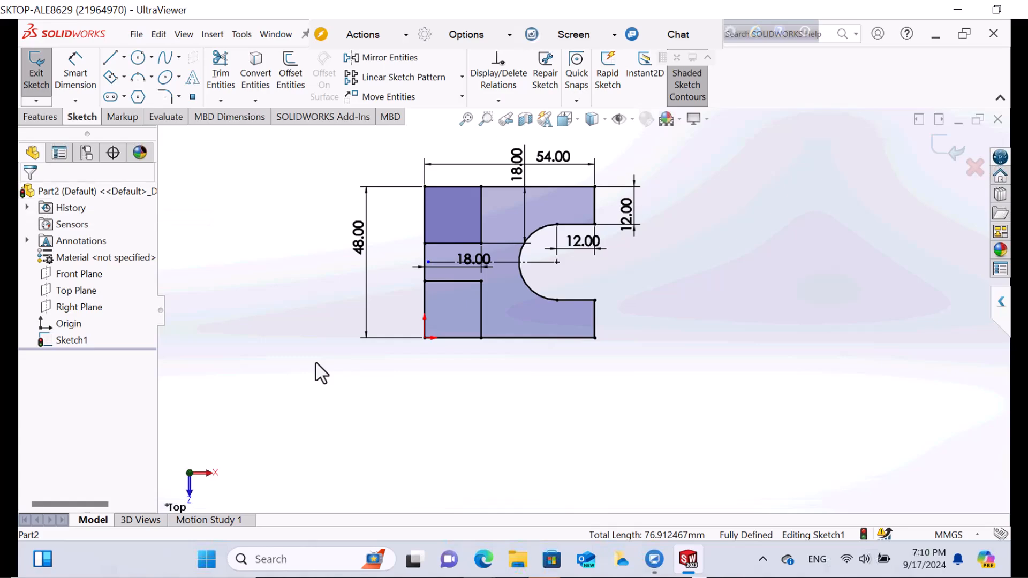
# - Extrude the two 18 mm corner squares of the plate sketch 36 mm upward as selected contours
pyautogui.click(38, 118)
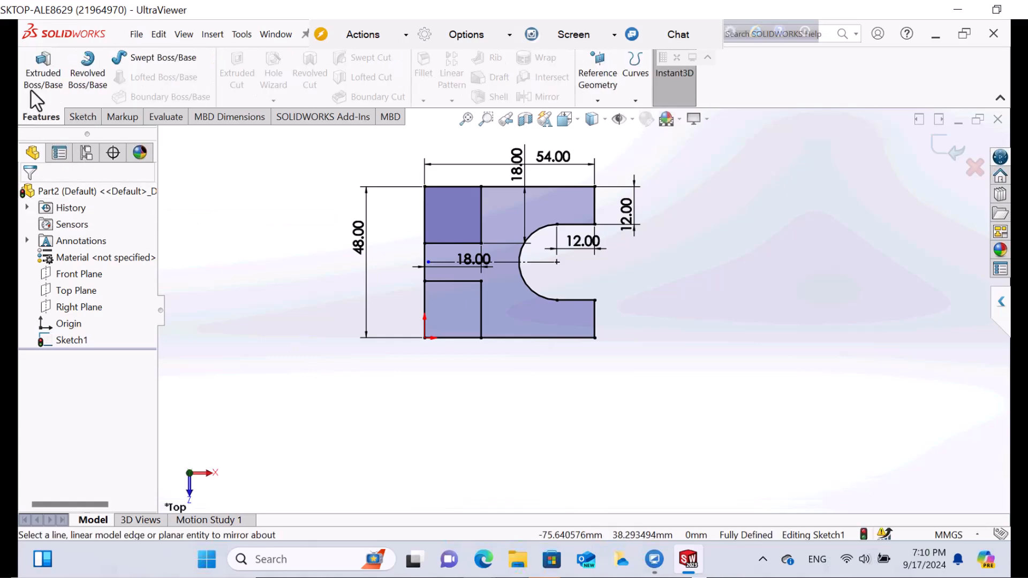
pyautogui.click(33, 83)
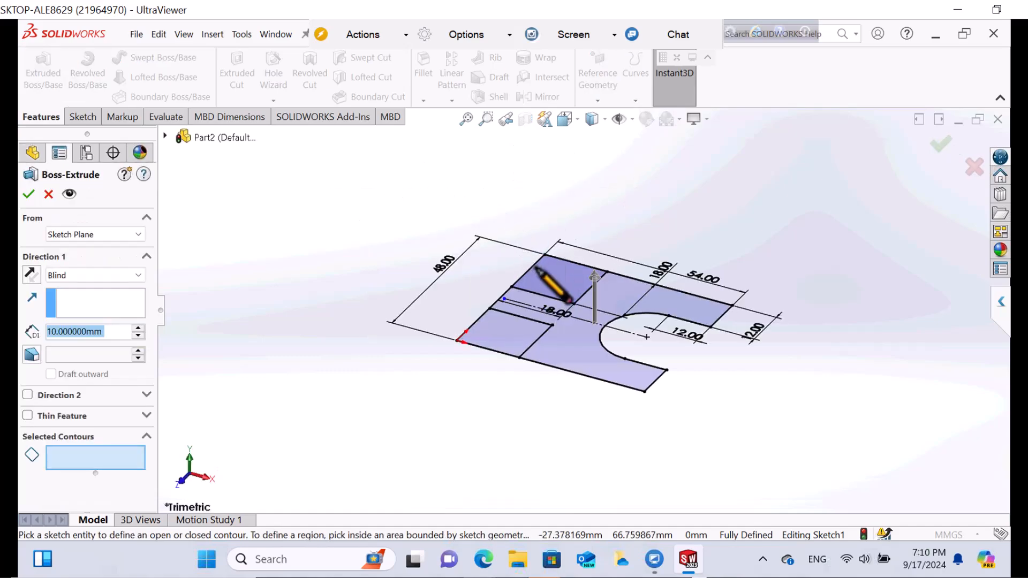
pyautogui.click(552, 292)
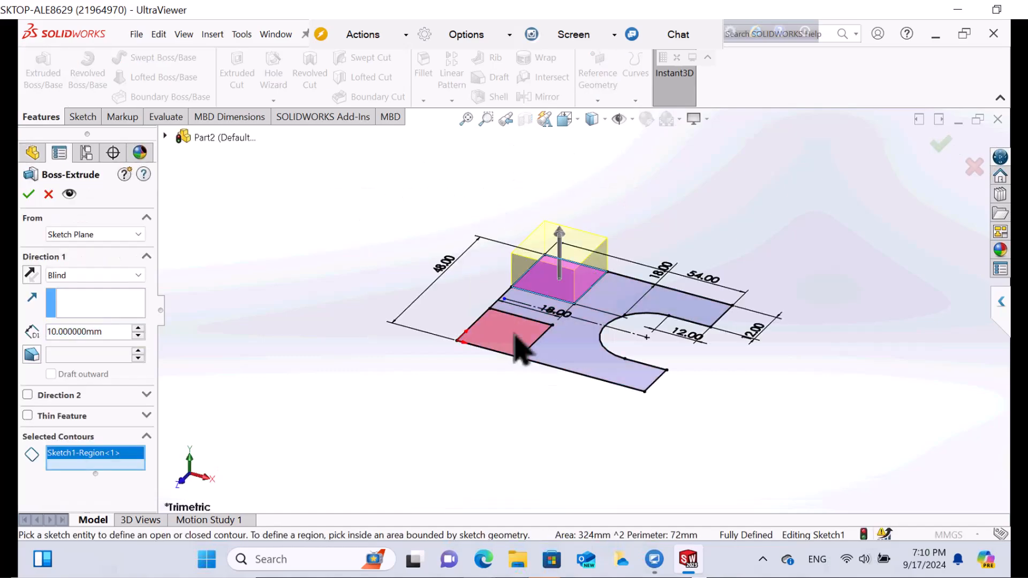
pyautogui.click(511, 333)
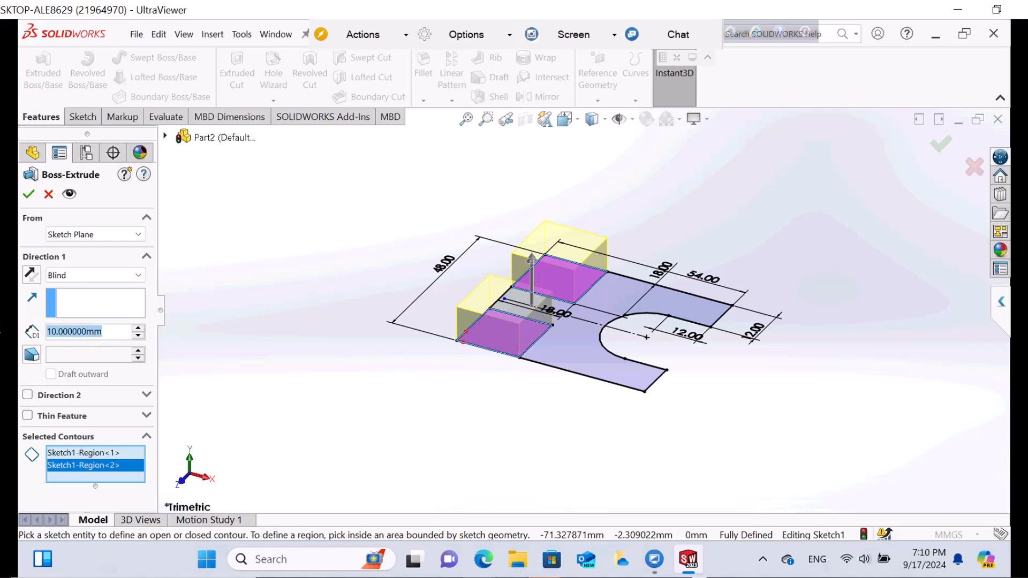
pyautogui.write('36')
pyautogui.press('Return')
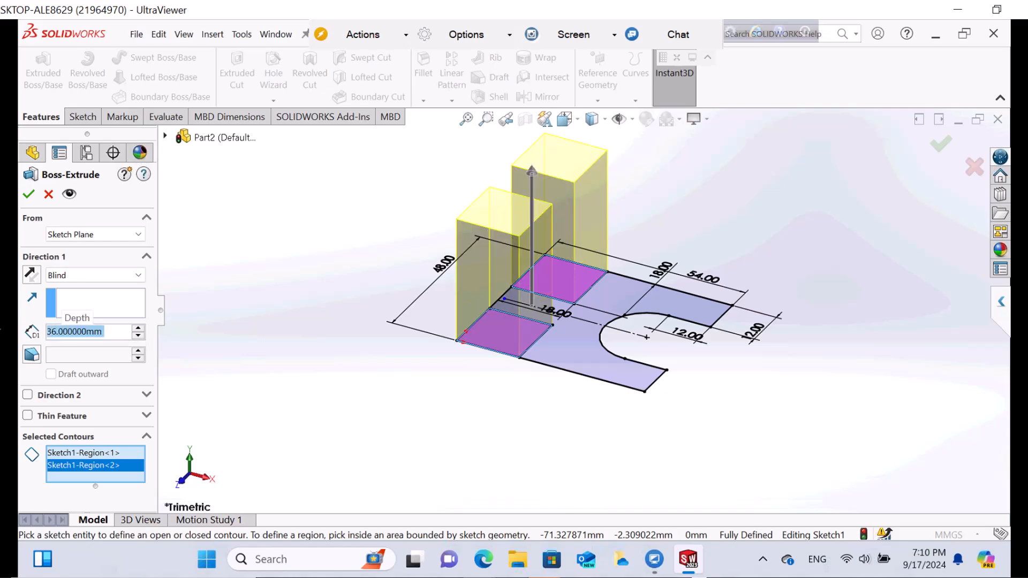
pyautogui.click(29, 196)
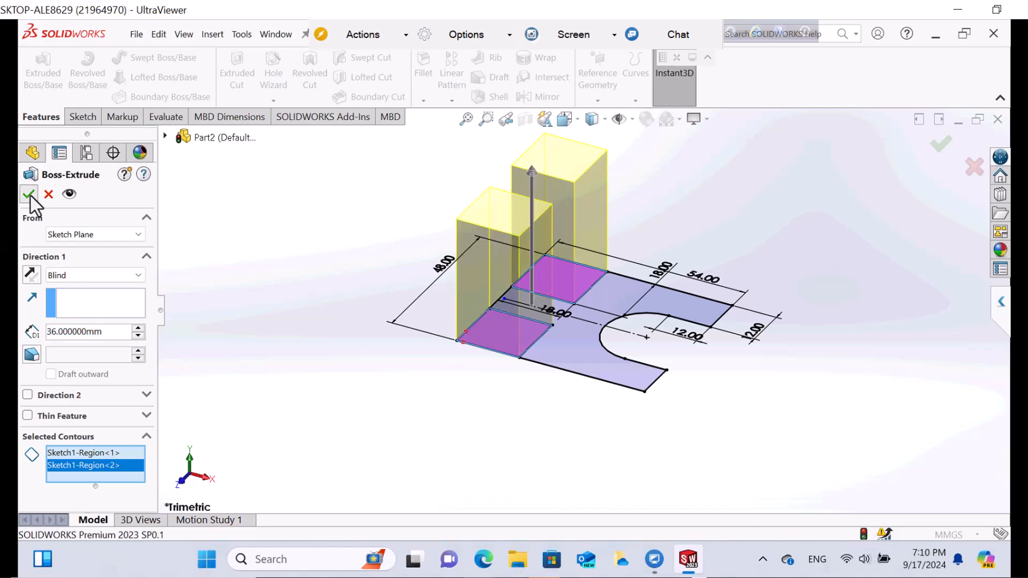
pyautogui.click(289, 375)
# - Reuse the same sketch to extrude the remaining slotted plate region 12 mm, merged with the two corner blocks
pyautogui.click(27, 357)
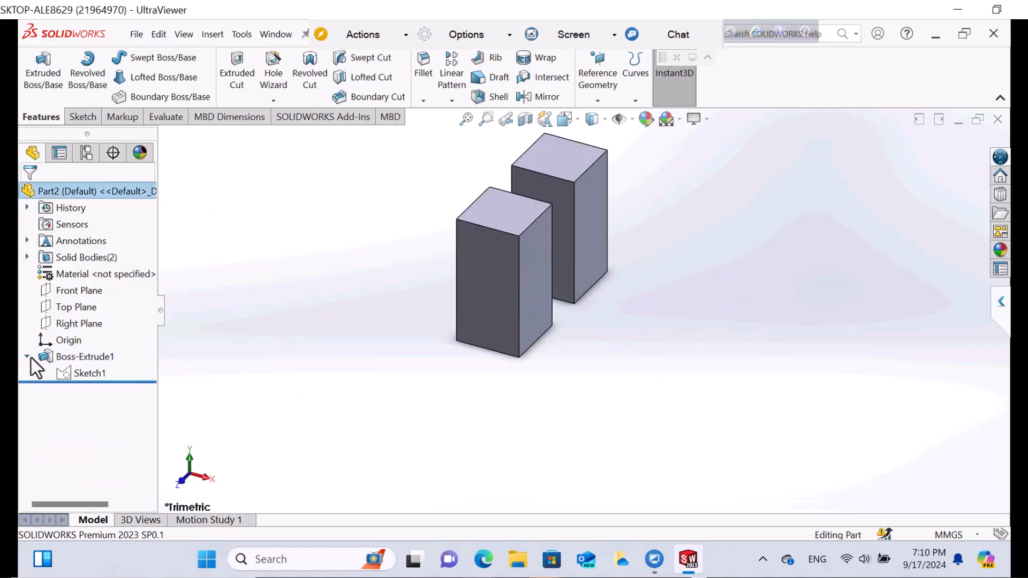
pyautogui.click(95, 376)
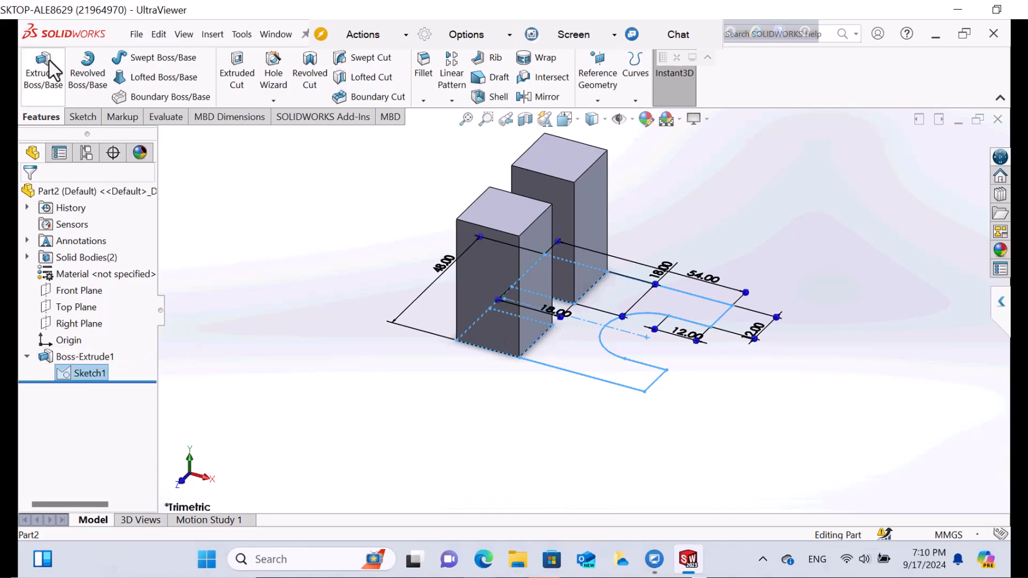
pyautogui.click(44, 74)
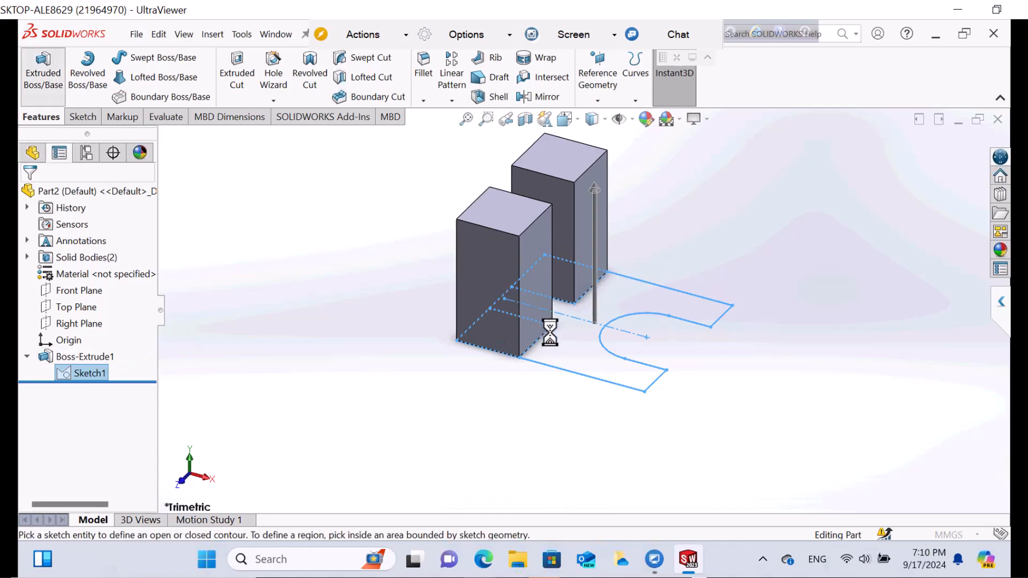
pyautogui.click(561, 354)
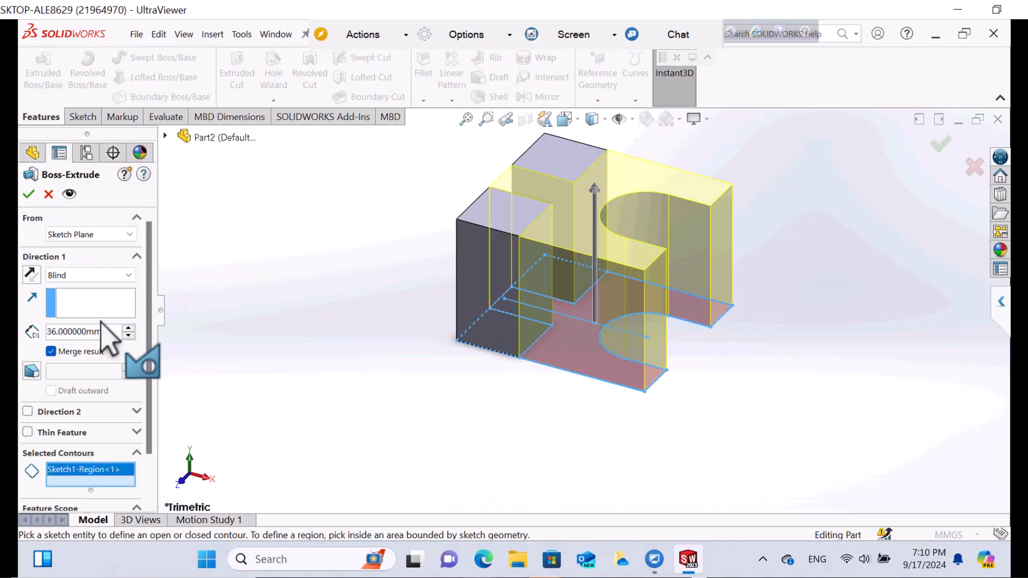
pyautogui.moveTo(107, 334); pyautogui.dragTo(8, 333)
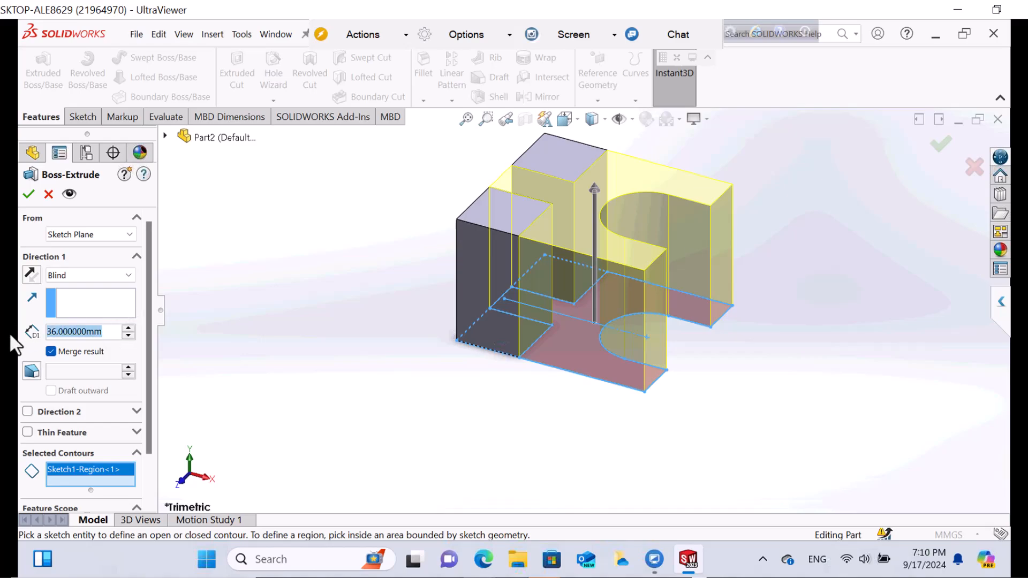
pyautogui.write('1')
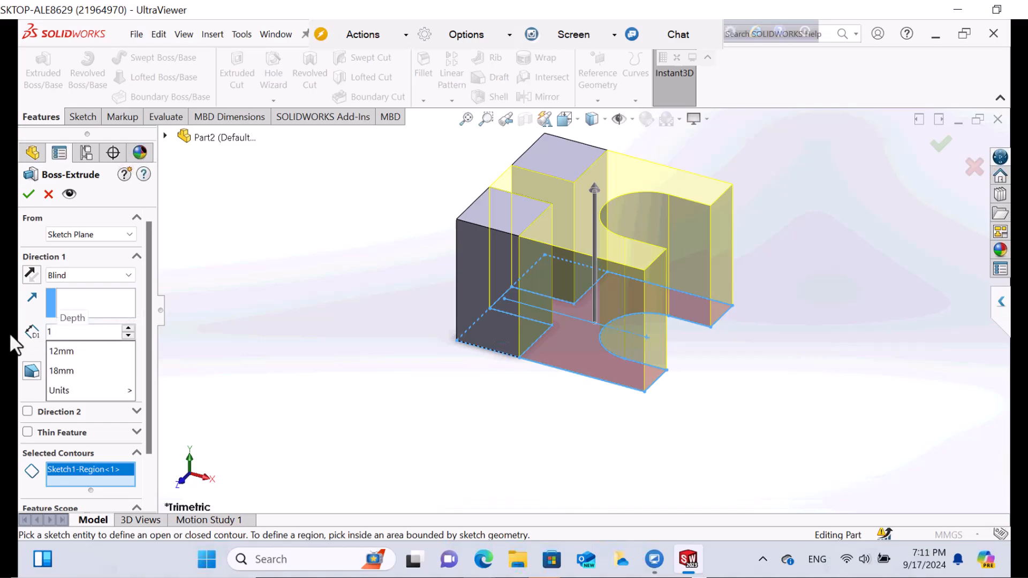
pyautogui.write('2')
pyautogui.press('Return')
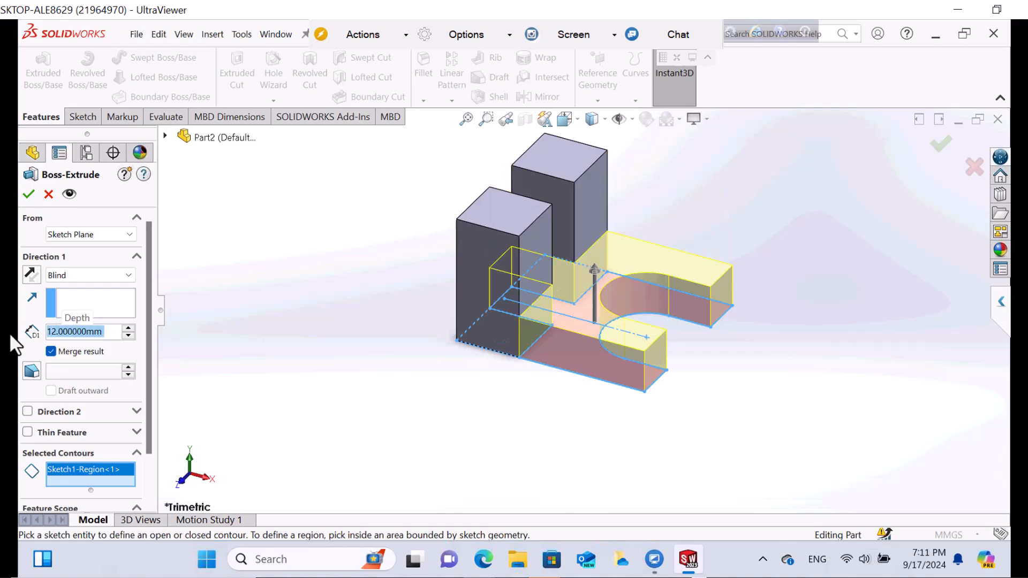
pyautogui.click(29, 194)
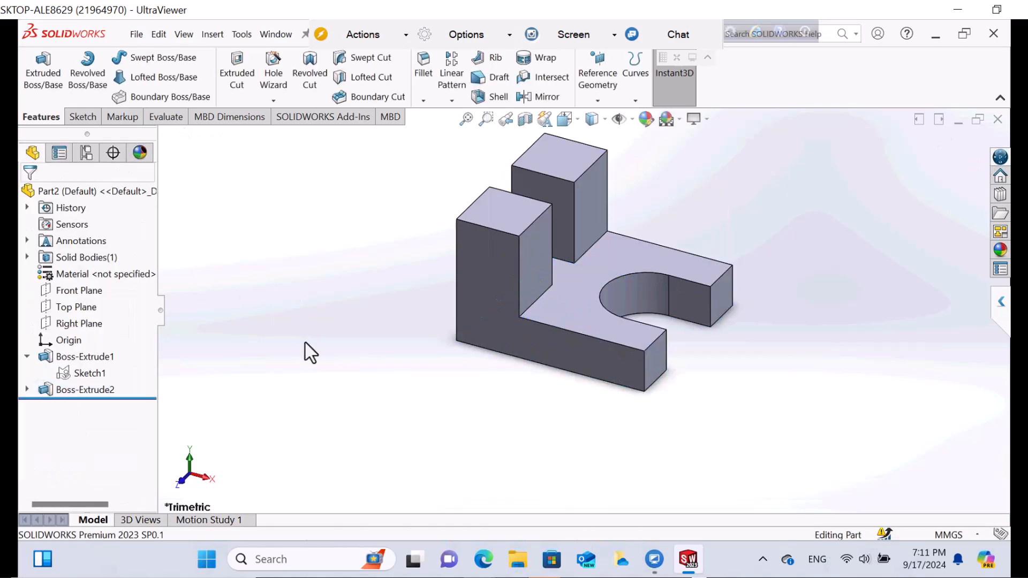
# - Start a sketch on the L-shaped front face and draw a 30 mm diagonal line from its upper outer corner to the inner corner
pyautogui.click(503, 282)
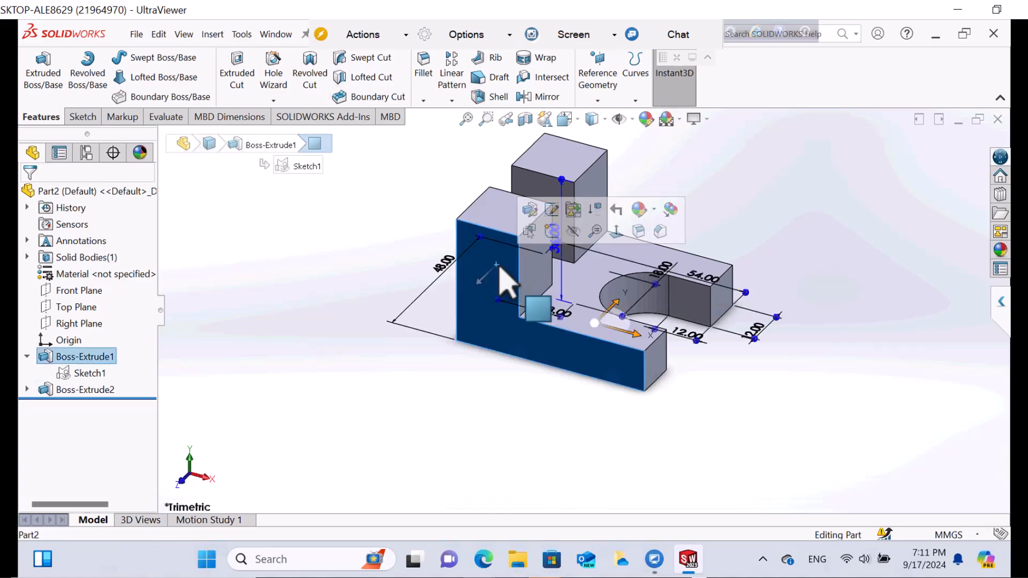
pyautogui.click(548, 232)
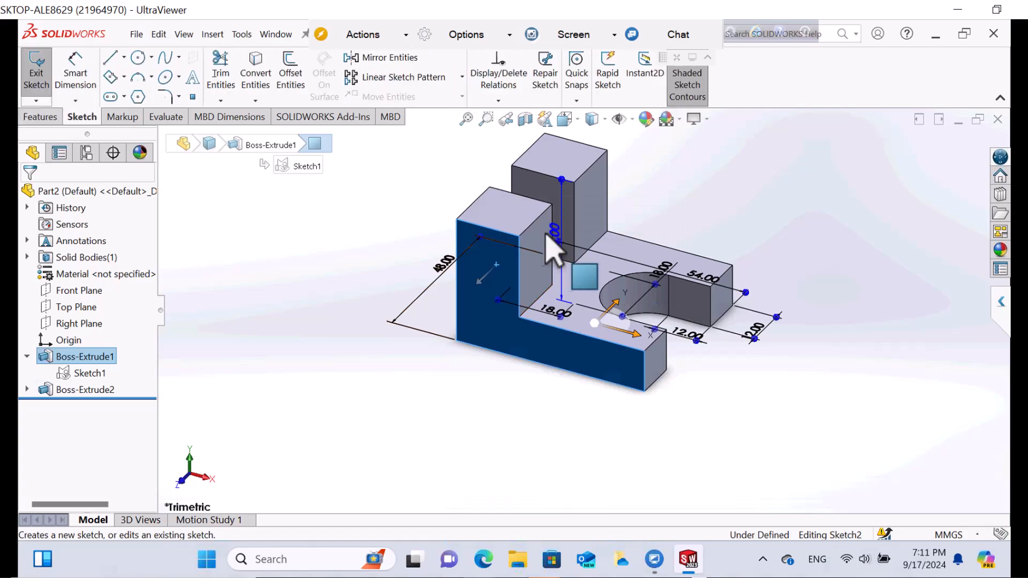
pyautogui.click(417, 419)
pyautogui.moveTo(558, 441); pyautogui.dragTo(431, 296, button='right')
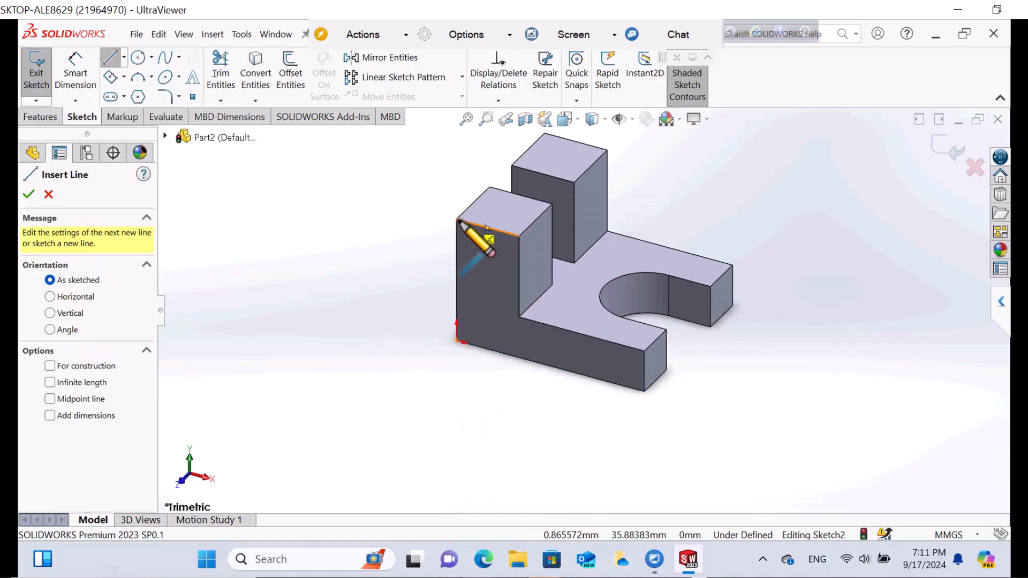
pyautogui.click(456, 219)
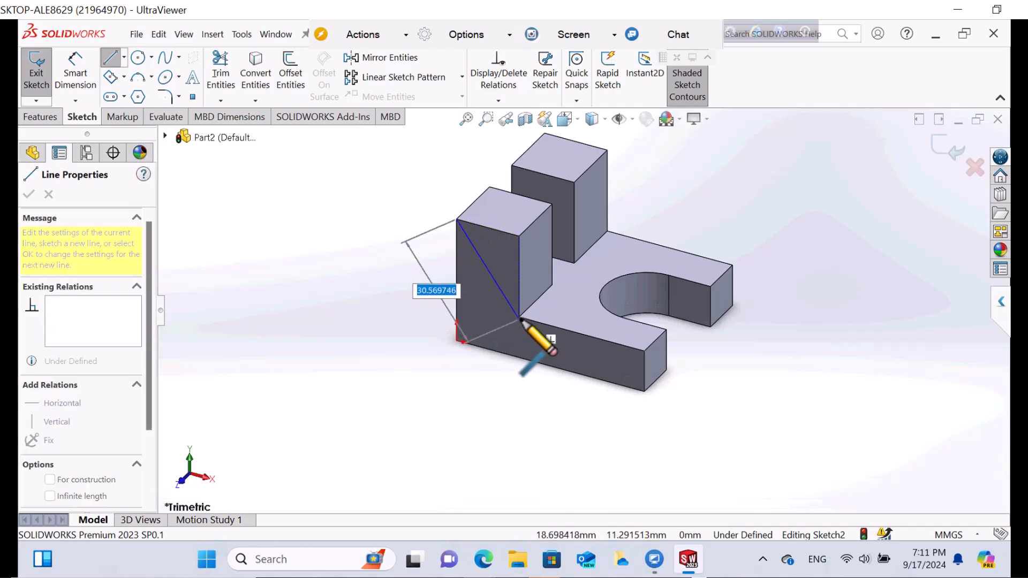
pyautogui.write('30')
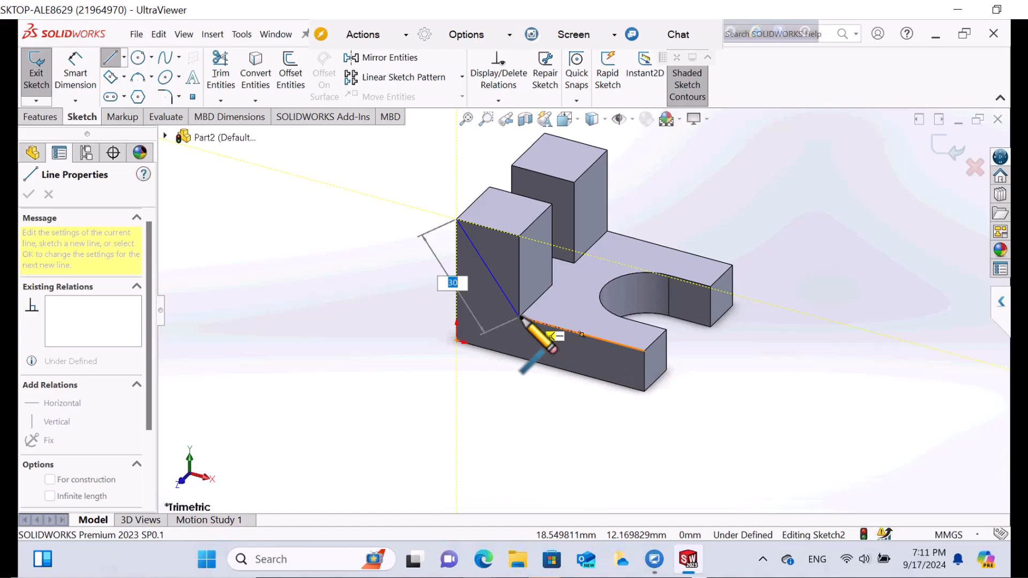
pyautogui.press('Return')
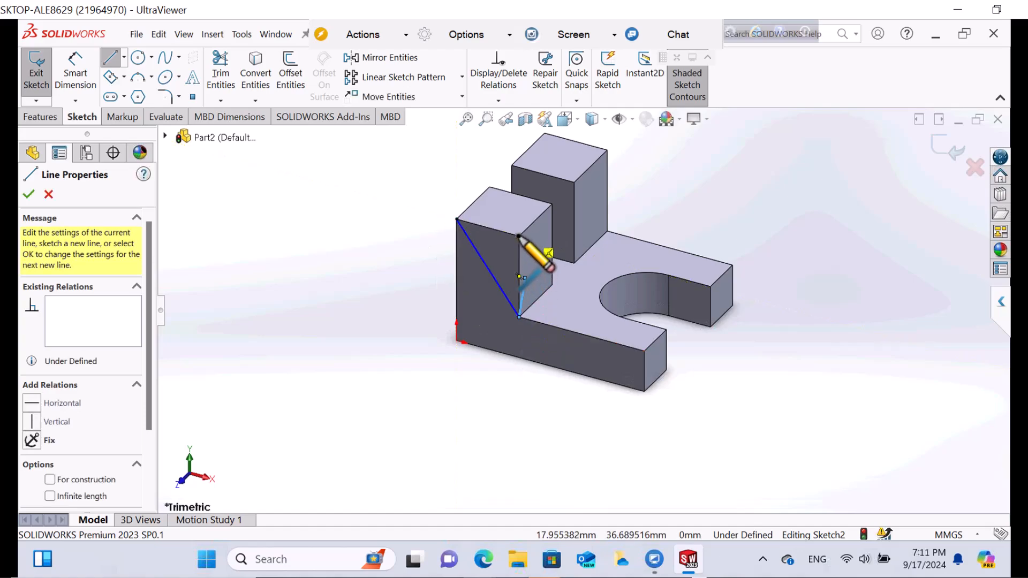
# - Draw a horizontal line along the block's top edge, ending at the start of the diagonal, and leave the Line tool
pyautogui.click(519, 236)
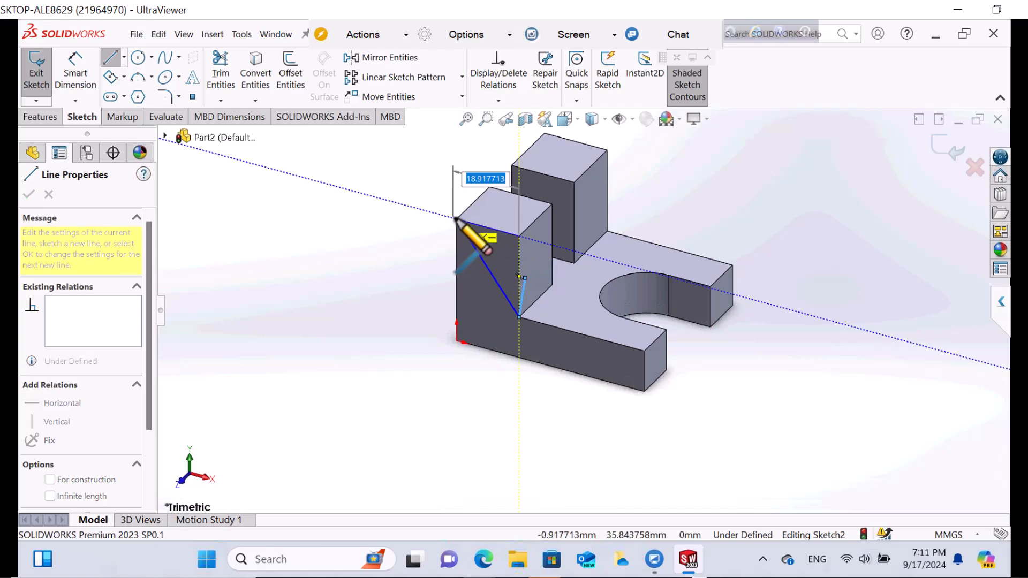
pyautogui.click(457, 219)
pyautogui.rightClick(456, 219)
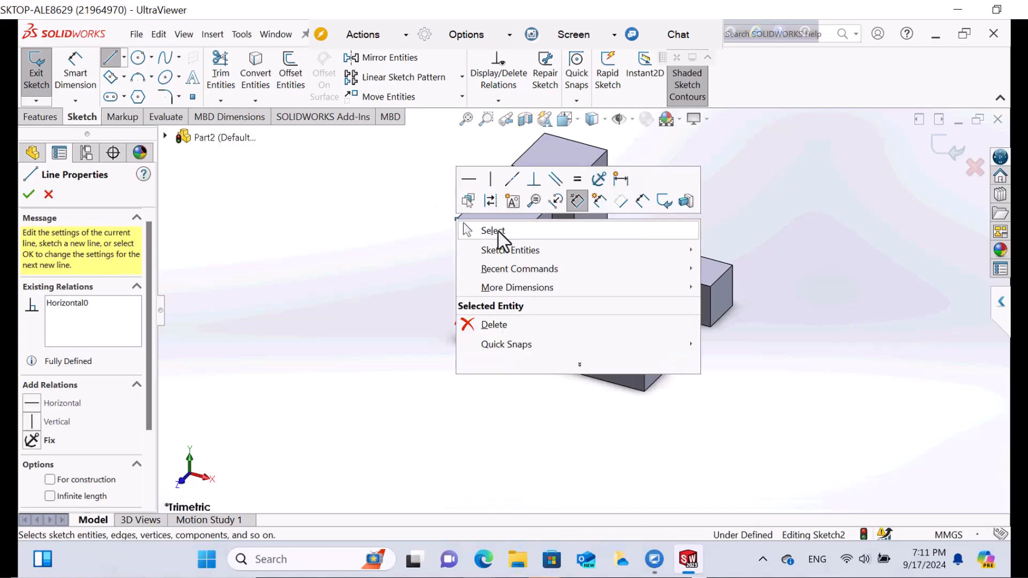
pyautogui.click(498, 232)
# - Join the loose end of the short line rising from the inner corner to the free end of the top-edge line
pyautogui.press('space')
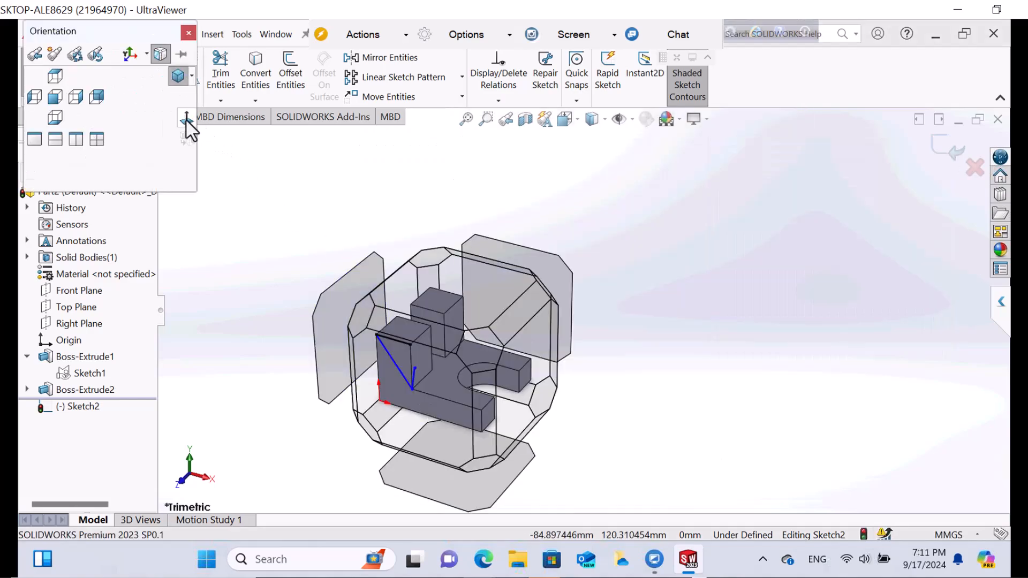
pyautogui.click(187, 119)
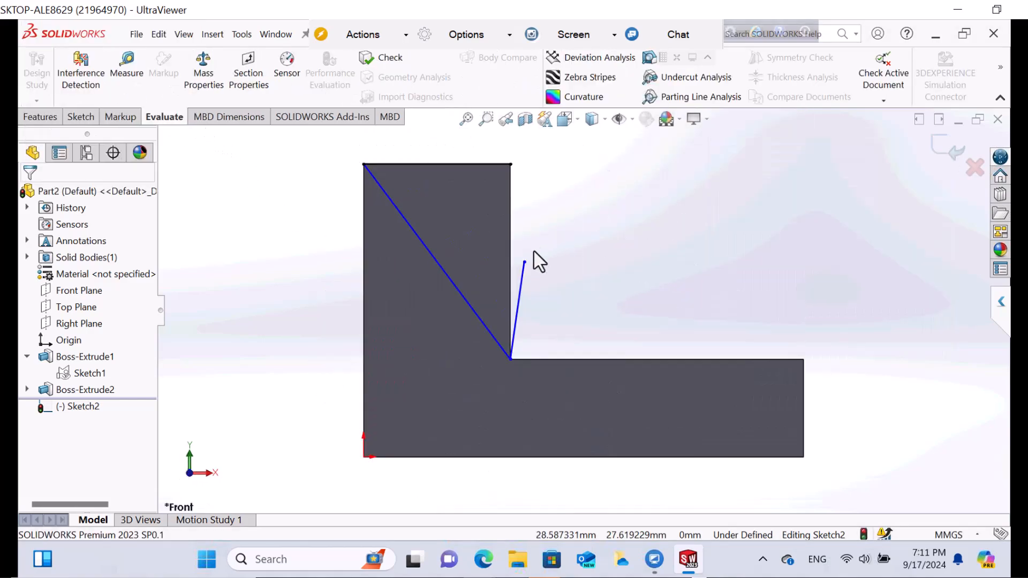
pyautogui.click(525, 262)
pyautogui.moveTo(519, 167); pyautogui.dragTo(523, 171)
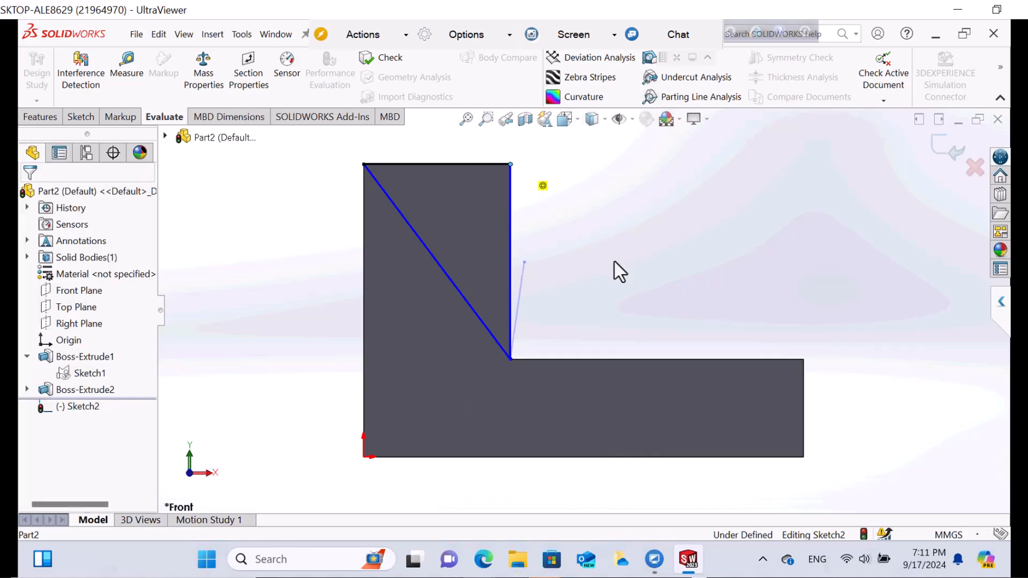
pyautogui.moveTo(363, 163)
pyautogui.mouseDown()
pyautogui.moveTo(440, 161)
pyautogui.moveTo(396, 172)
pyautogui.moveTo(337, 217)
pyautogui.moveTo(564, 304)
pyautogui.mouseUp()
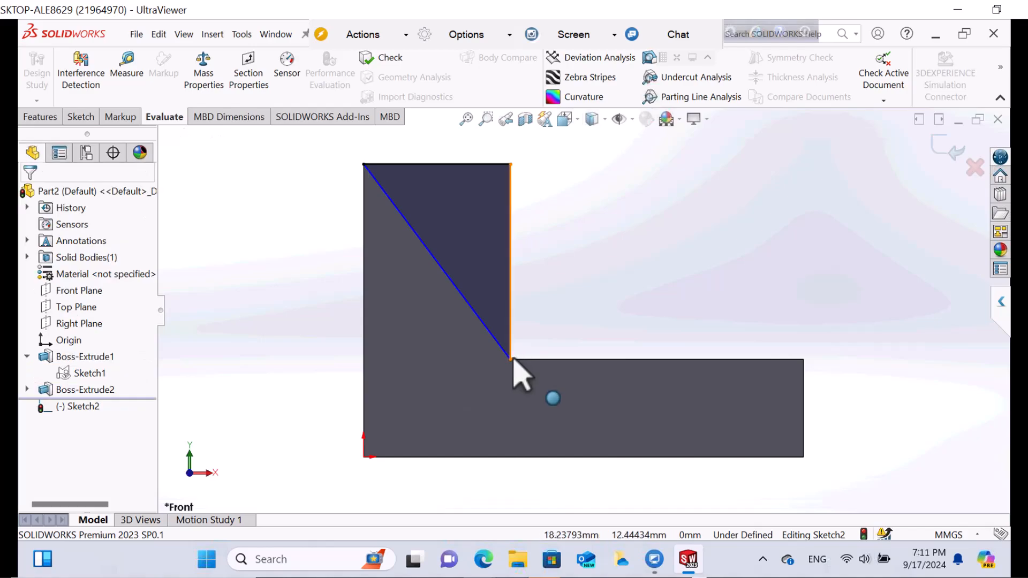
# - Add a vertical relation to the triangle's side line running down to the inner corner
pyautogui.moveTo(546, 295)
pyautogui.mouseDown()
pyautogui.moveTo(541, 241)
pyautogui.moveTo(588, 314)
pyautogui.mouseUp()
pyautogui.scroll(3, 588, 314)
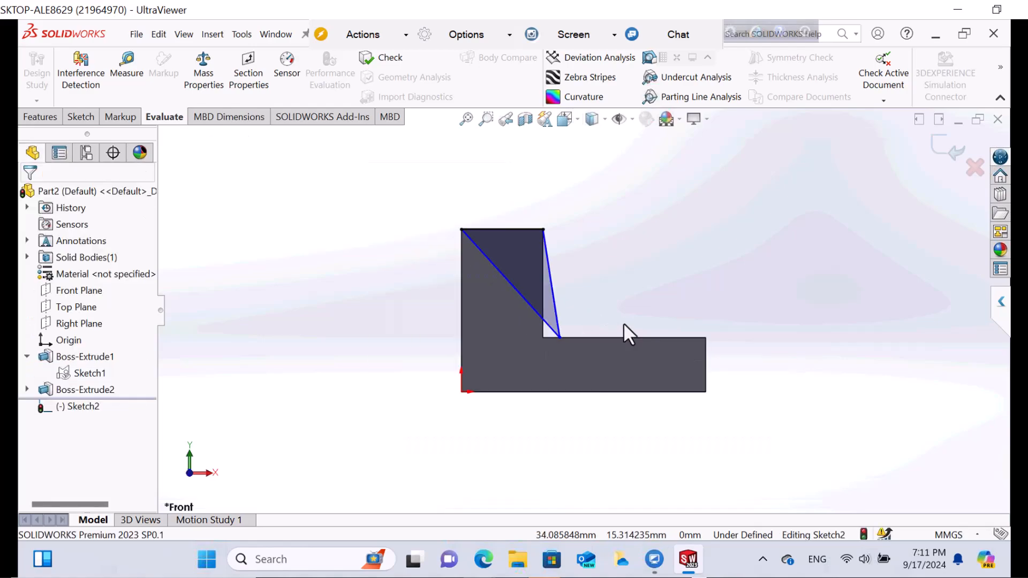
pyautogui.click(557, 309)
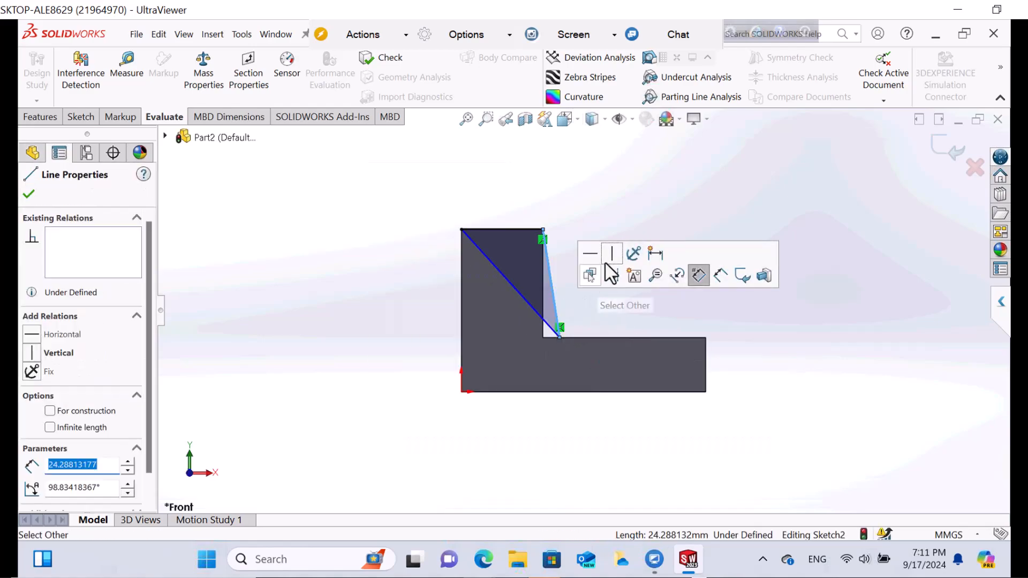
pyautogui.click(614, 264)
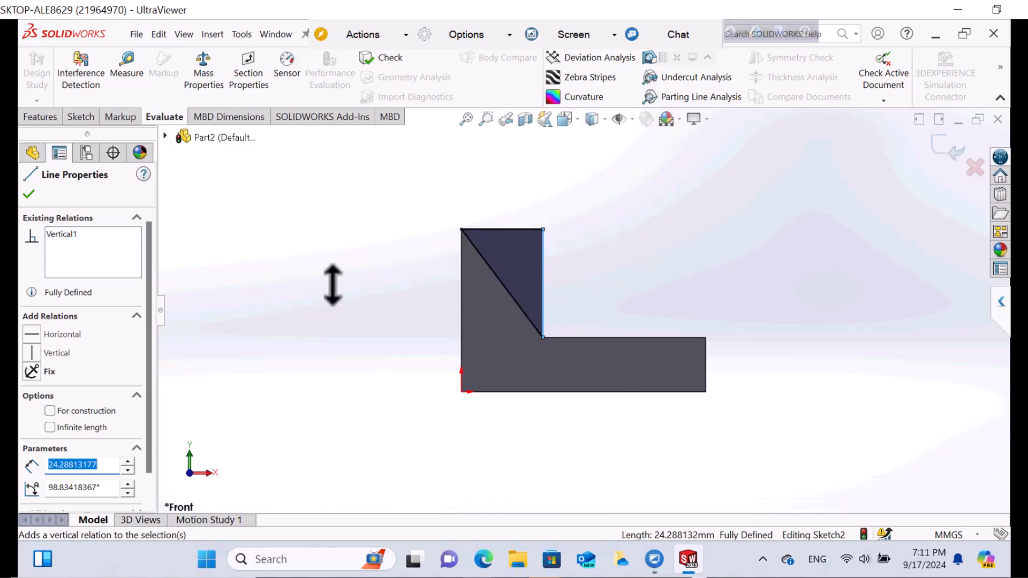
pyautogui.click(335, 293)
pyautogui.scroll(2, 336, 293)
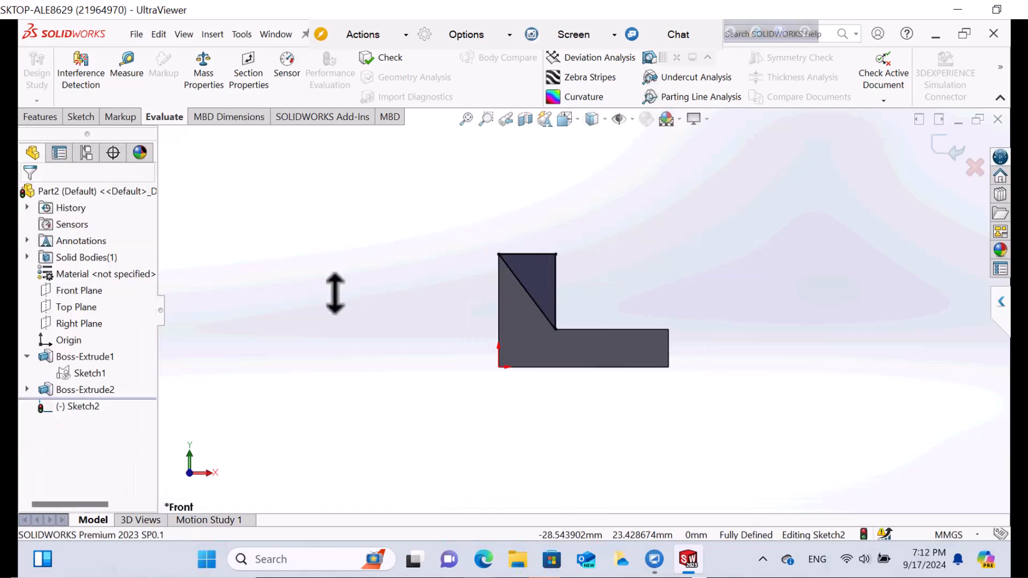
# - Try a blind 18 mm extruded cut of the triangular sketch through the front corner block, and undo it
pyautogui.press('space')
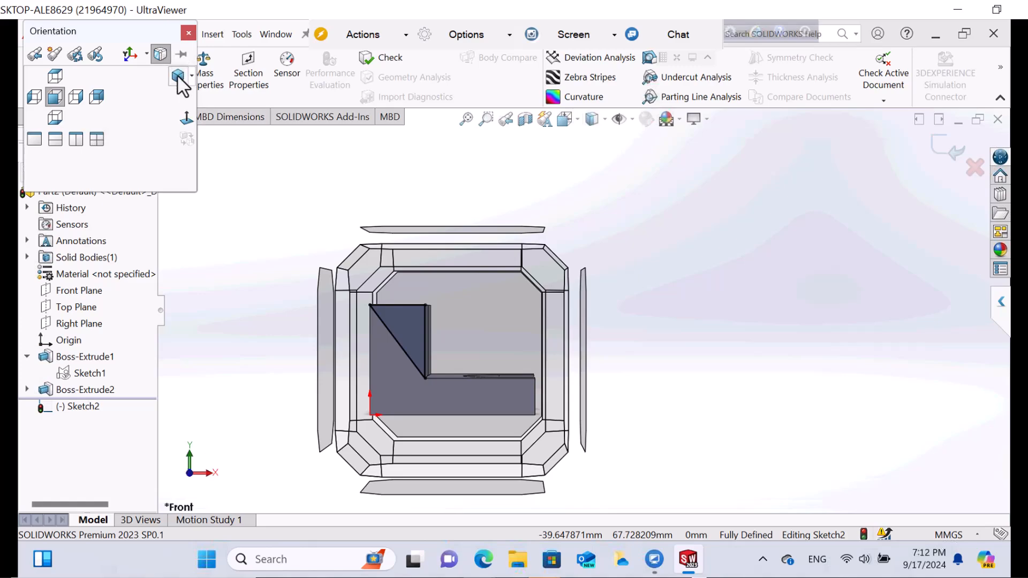
pyautogui.click(178, 76)
pyautogui.click(178, 76)
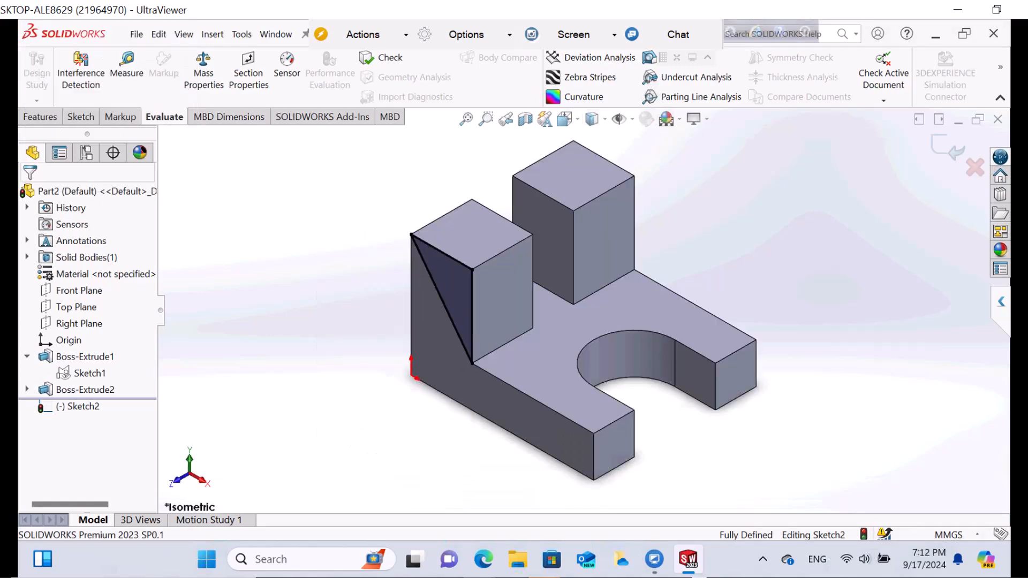
pyautogui.click(41, 119)
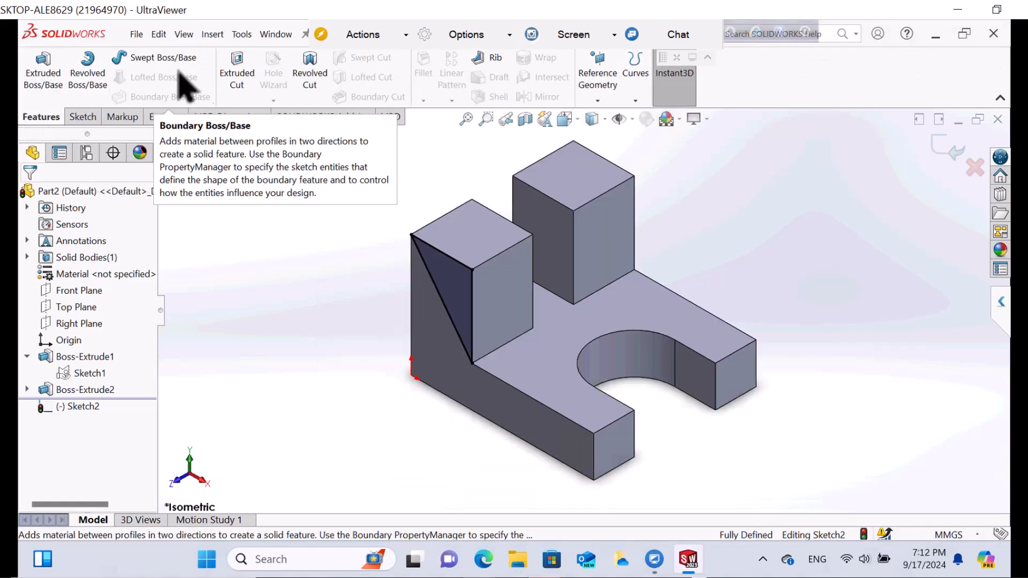
pyautogui.click(248, 89)
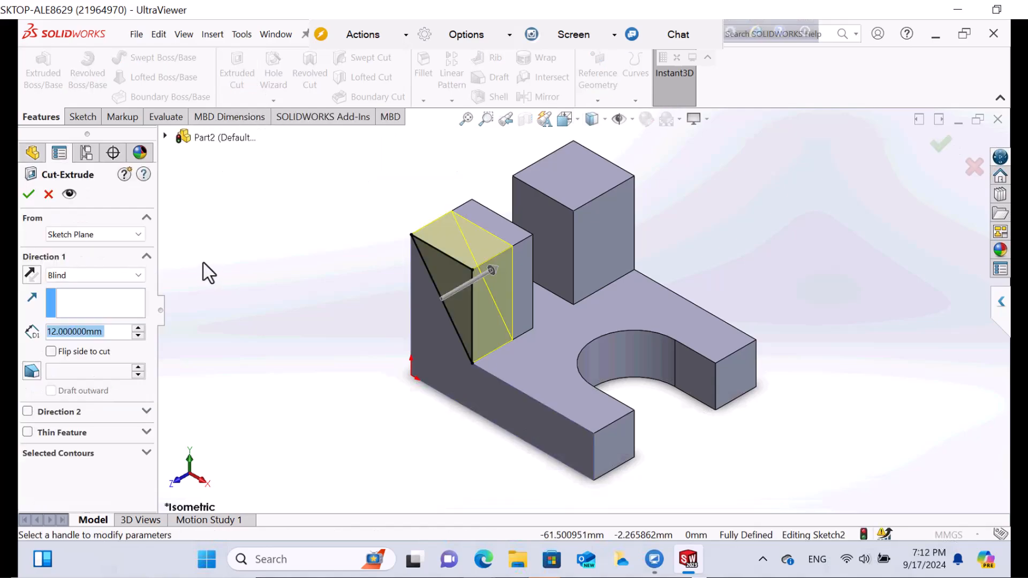
pyautogui.write('18')
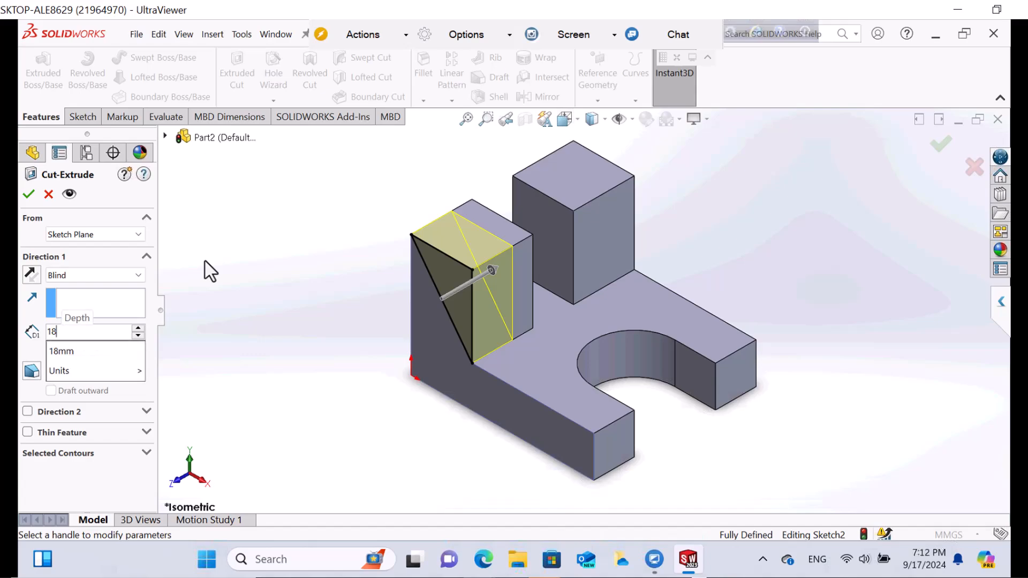
pyautogui.press('Return')
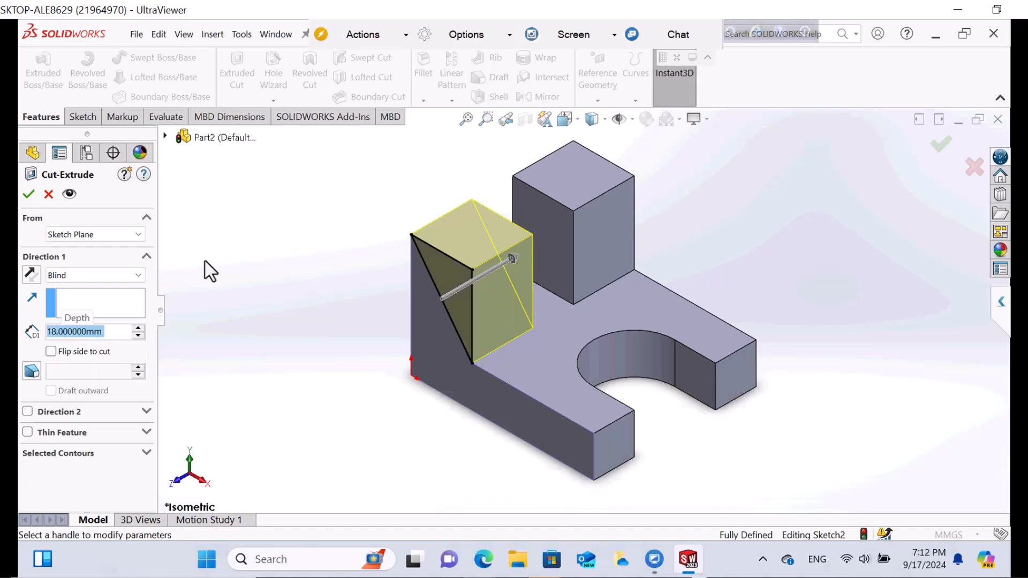
pyautogui.click(28, 195)
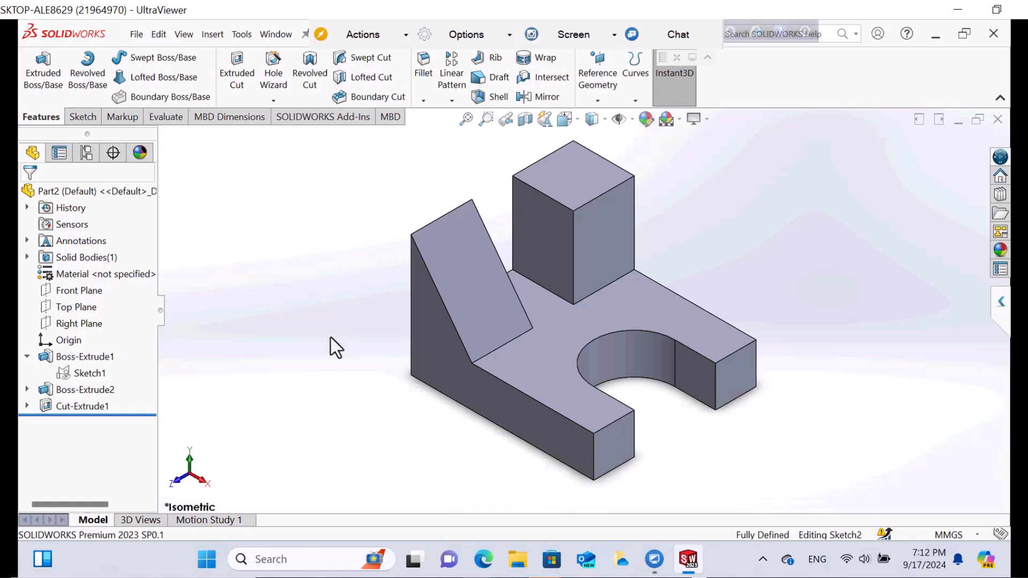
pyautogui.hotkey('ctrl', 'z')
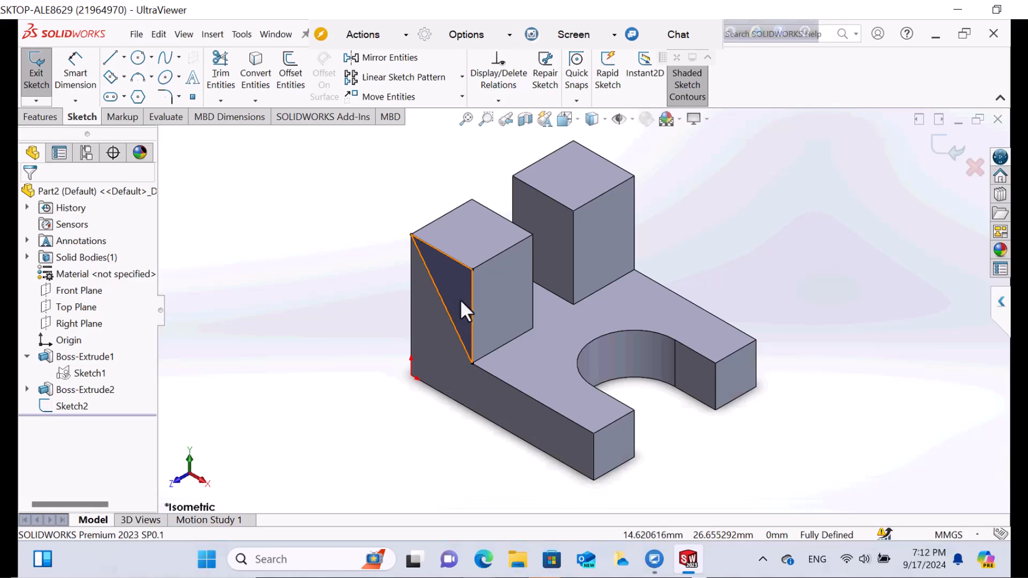
# - Cut the triangular sketch profile 18 mm deep through the front corner block with a blind Extruded Cut
pyautogui.click(37, 117)
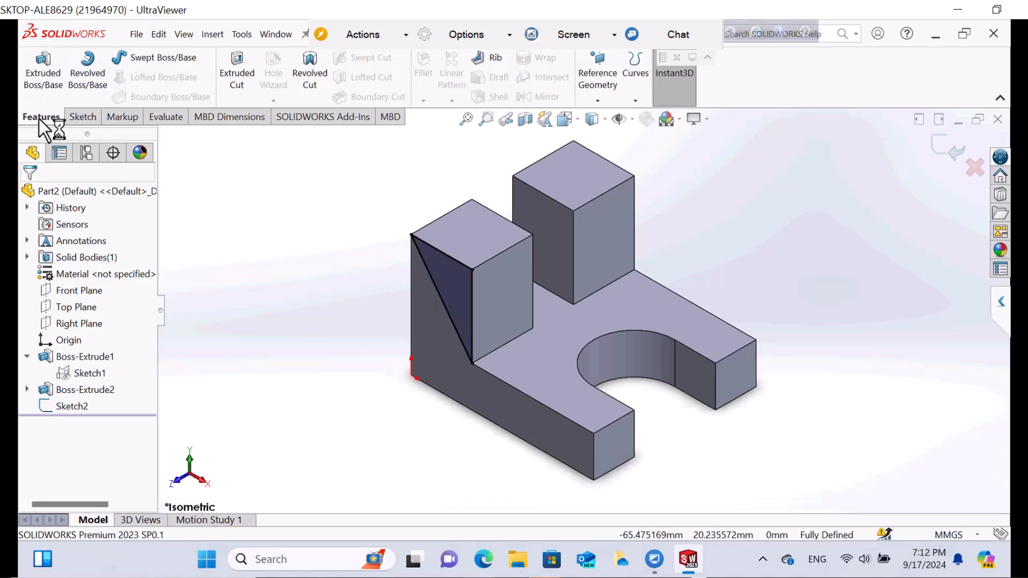
pyautogui.click(239, 69)
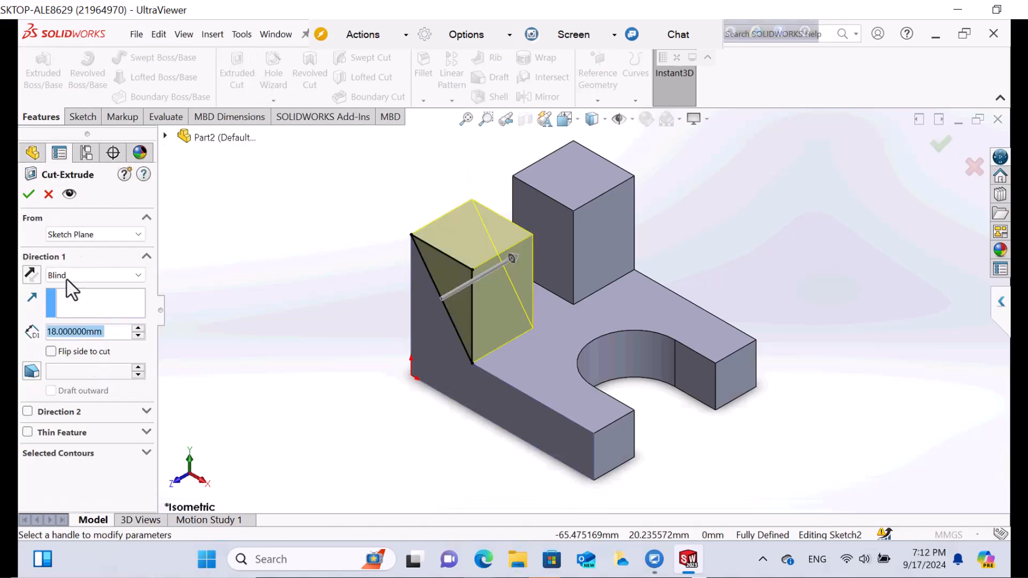
pyautogui.click(30, 194)
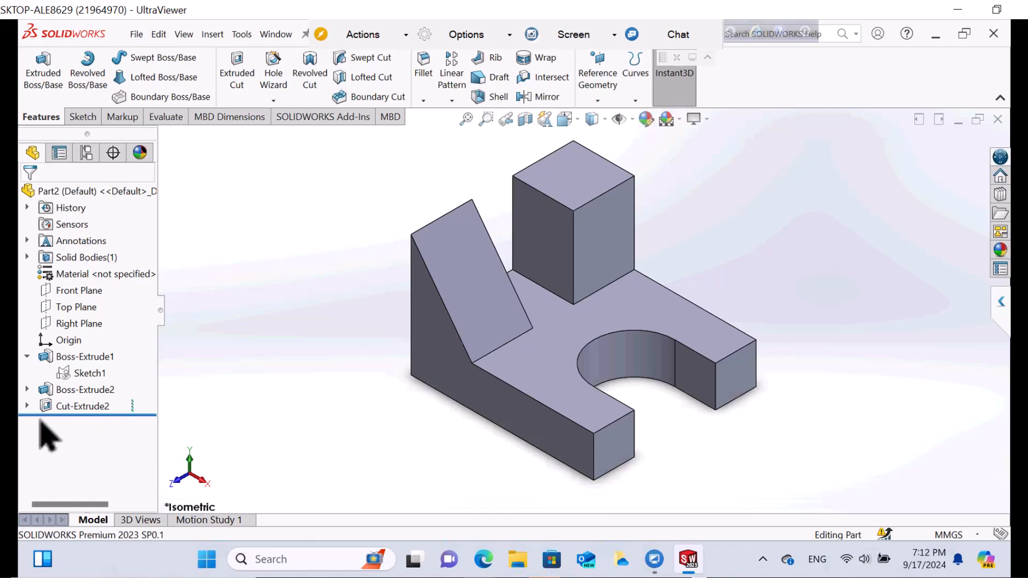
# - Roll the model back to before the sloped cut and start a sketch on the L-shaped front face, viewed normal to it
pyautogui.moveTo(56, 411); pyautogui.dragTo(58, 395)
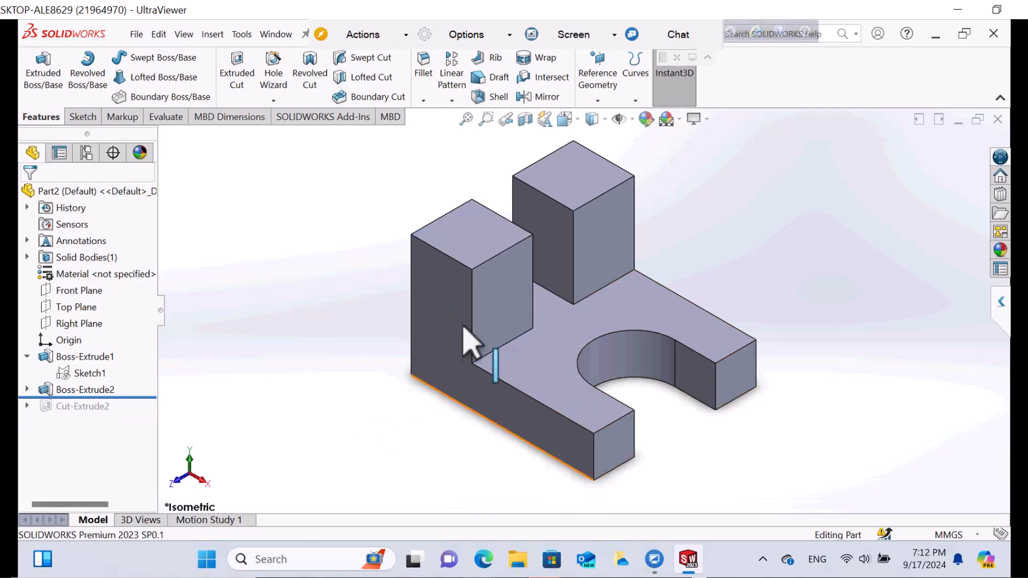
pyautogui.click(463, 316)
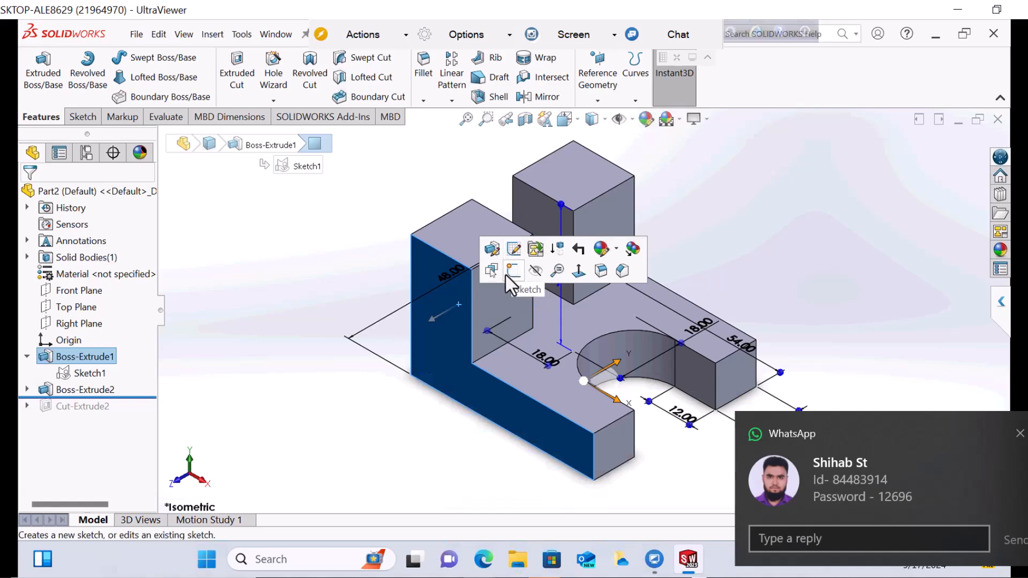
pyautogui.click(512, 270)
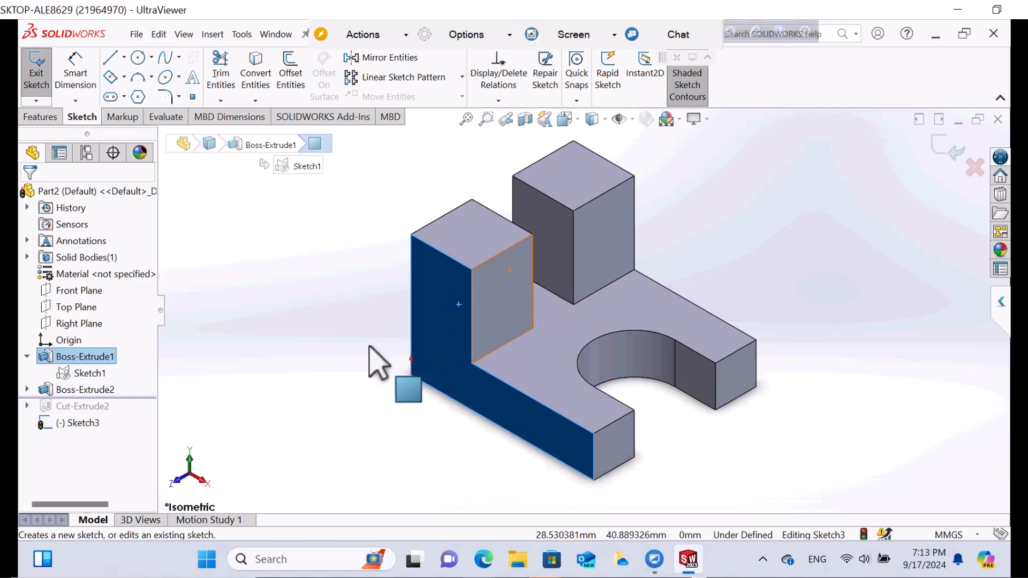
pyautogui.press('space')
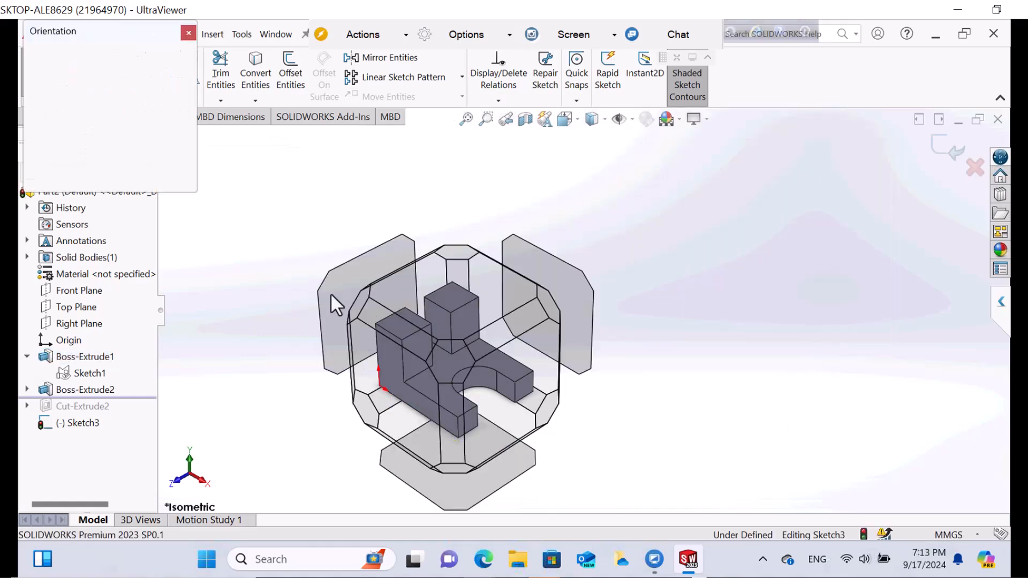
pyautogui.click(187, 119)
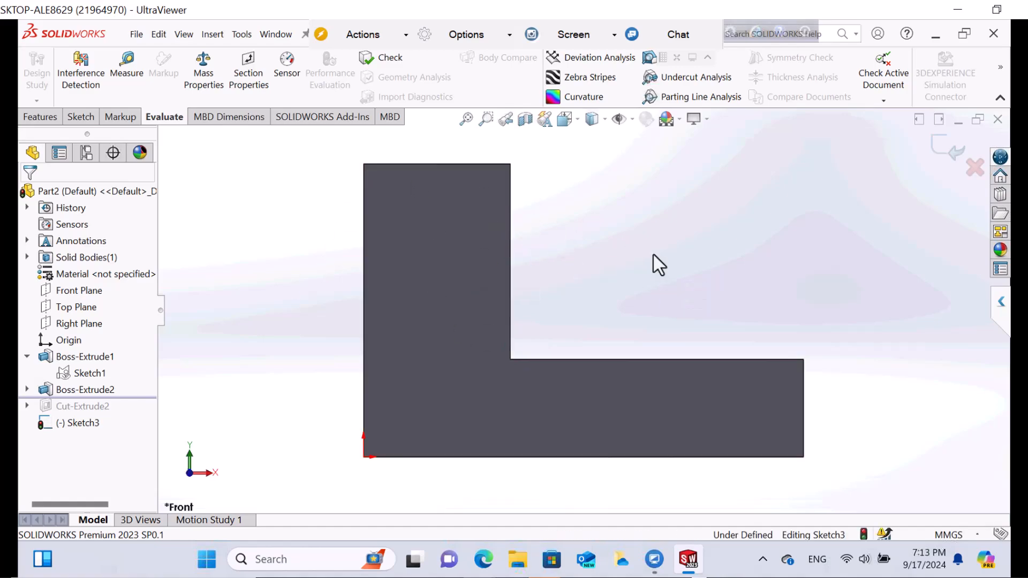
pyautogui.scroll(3, 648, 257)
pyautogui.moveTo(611, 324); pyautogui.dragTo(776, 285, button='middle')
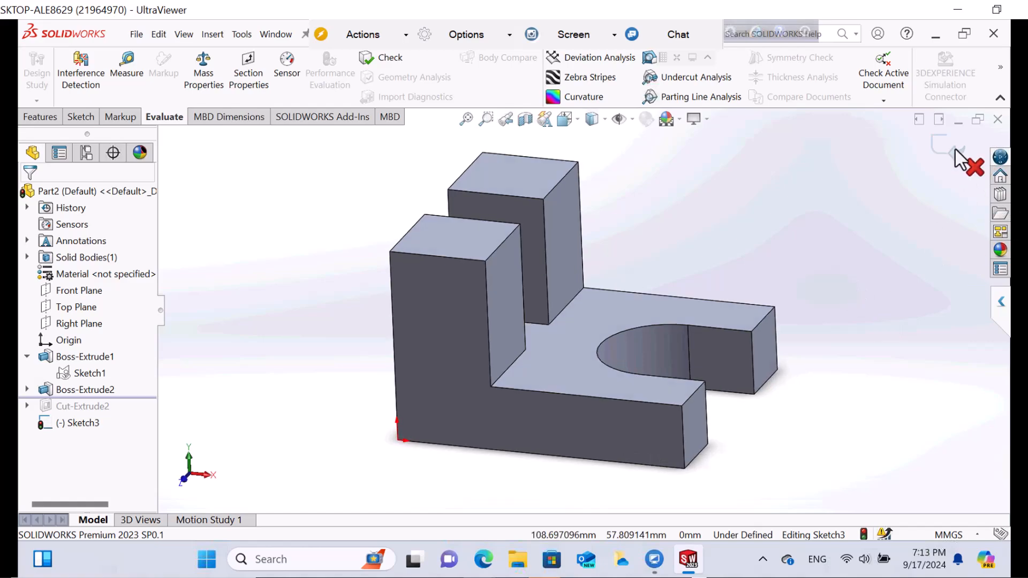
# - Exit the empty front-face sketch, roll the model forward past the sloped cut, and show it in isometric view
pyautogui.click(943, 148)
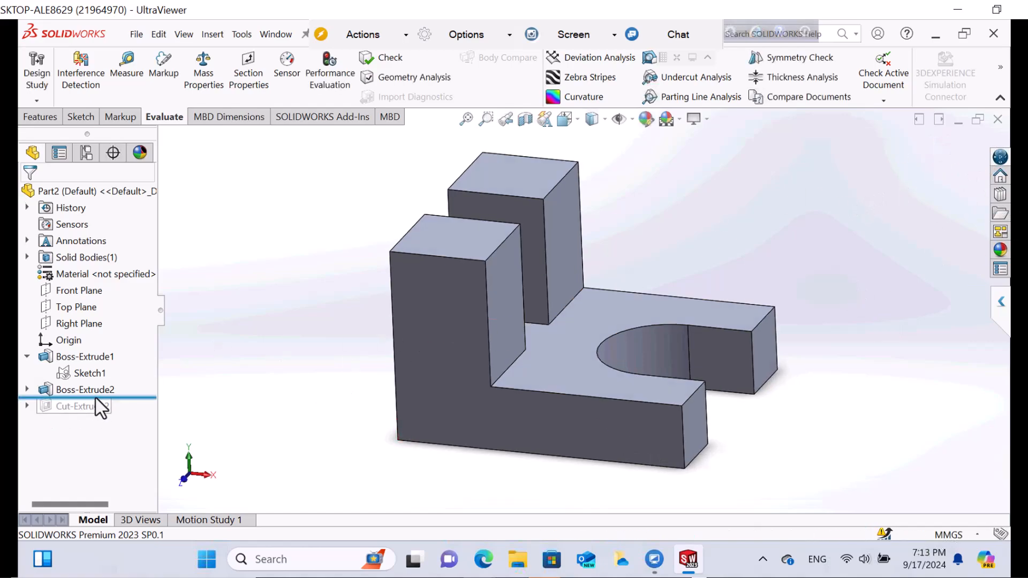
pyautogui.moveTo(96, 399); pyautogui.dragTo(102, 428)
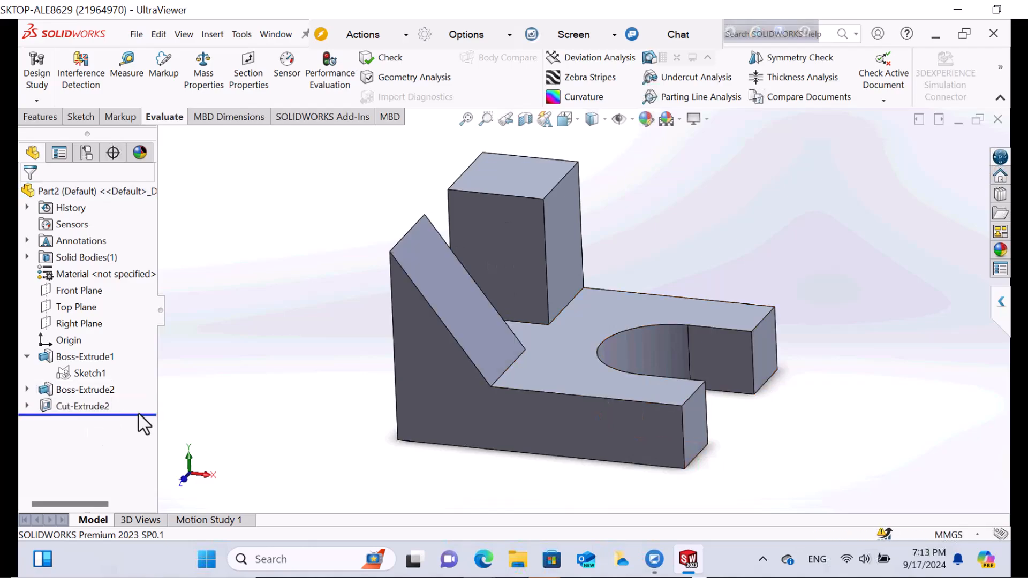
pyautogui.press('space')
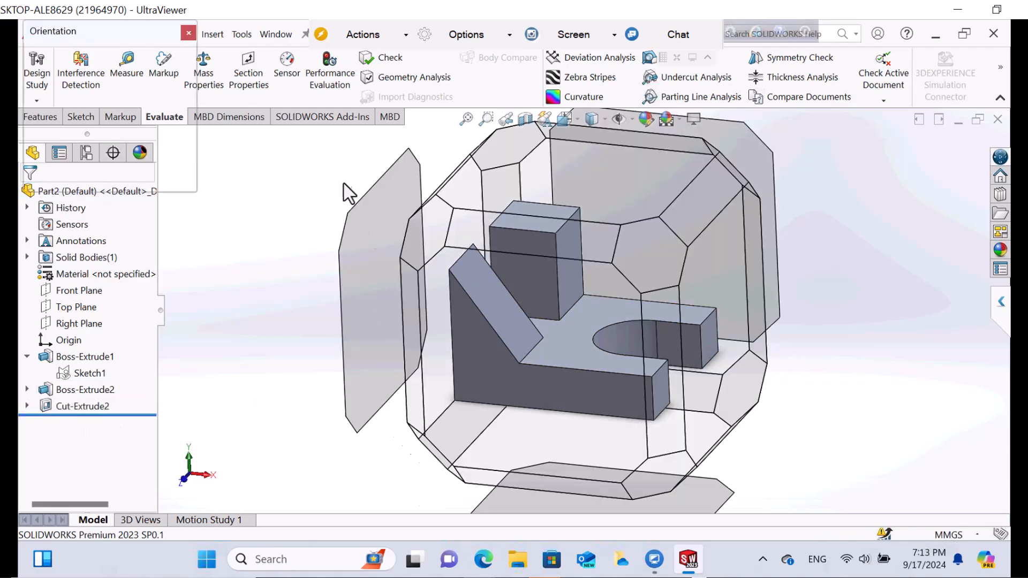
pyautogui.click(179, 77)
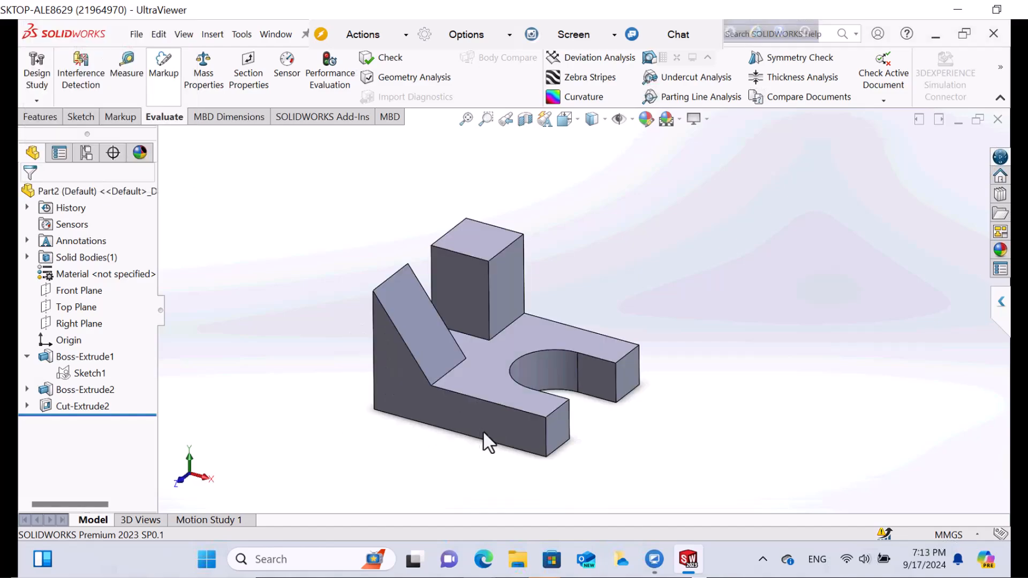